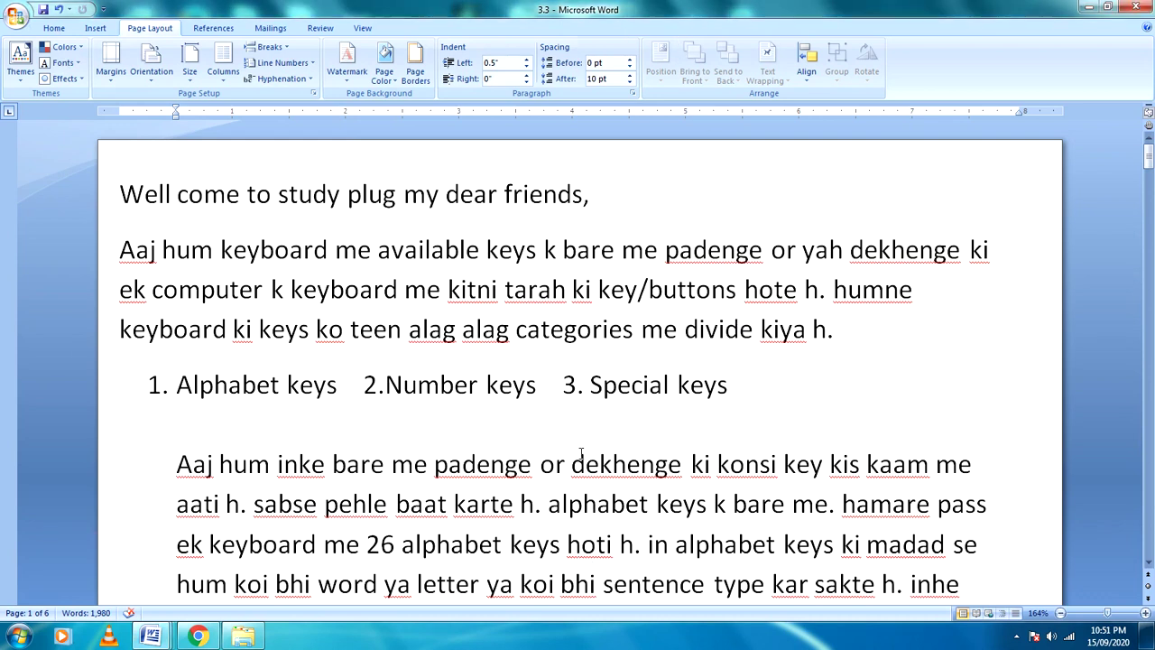
{"action": "scroll", "coordinate": [580, 452], "scroll_direction": "down", "scroll_amount": 7}
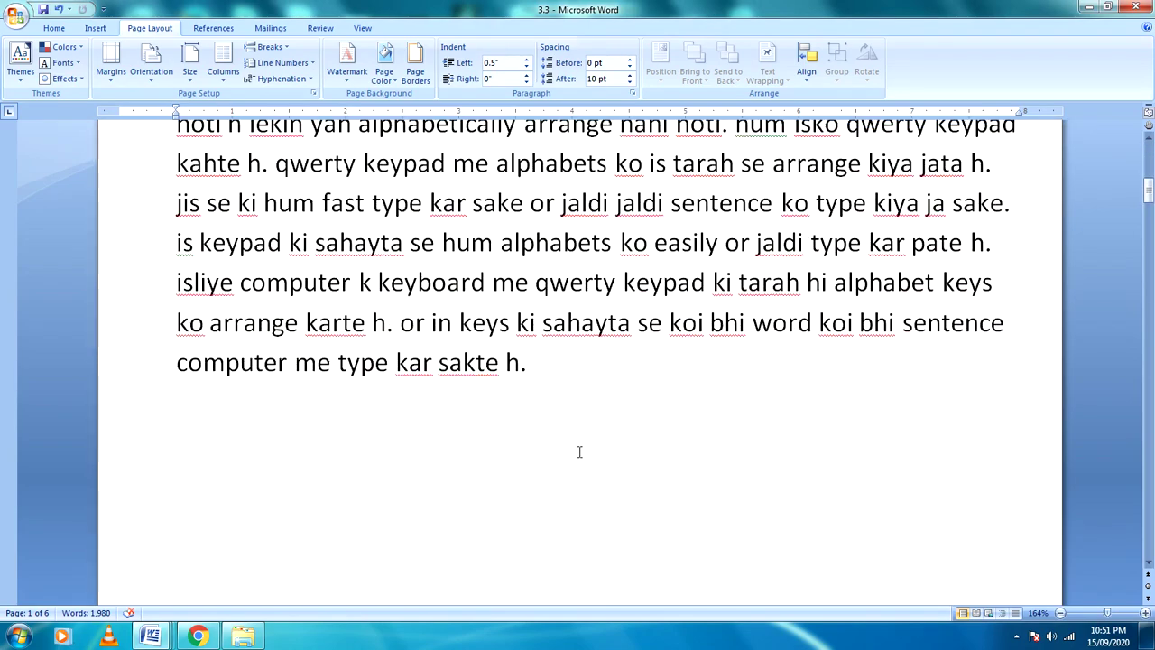
{"action": "scroll", "coordinate": [569, 465], "scroll_direction": "down", "scroll_amount": 5}
{"action": "scroll", "coordinate": [541, 478], "scroll_direction": "up", "scroll_amount": 6}
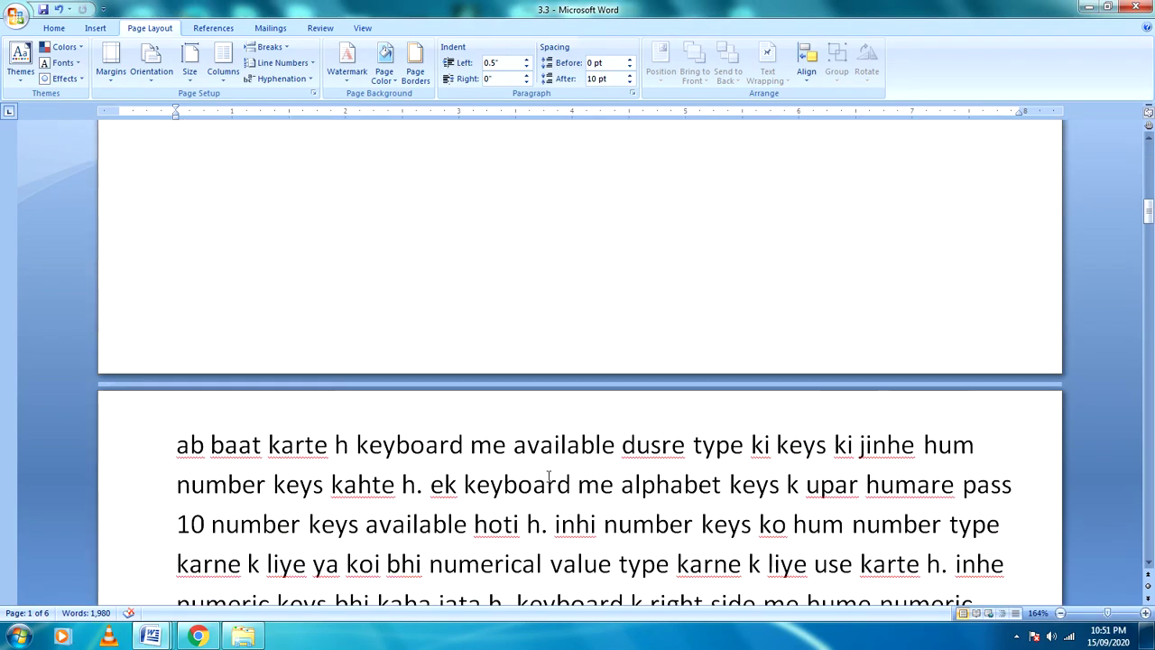
{"action": "scroll", "coordinate": [244, 578], "scroll_direction": "up", "scroll_amount": 6}
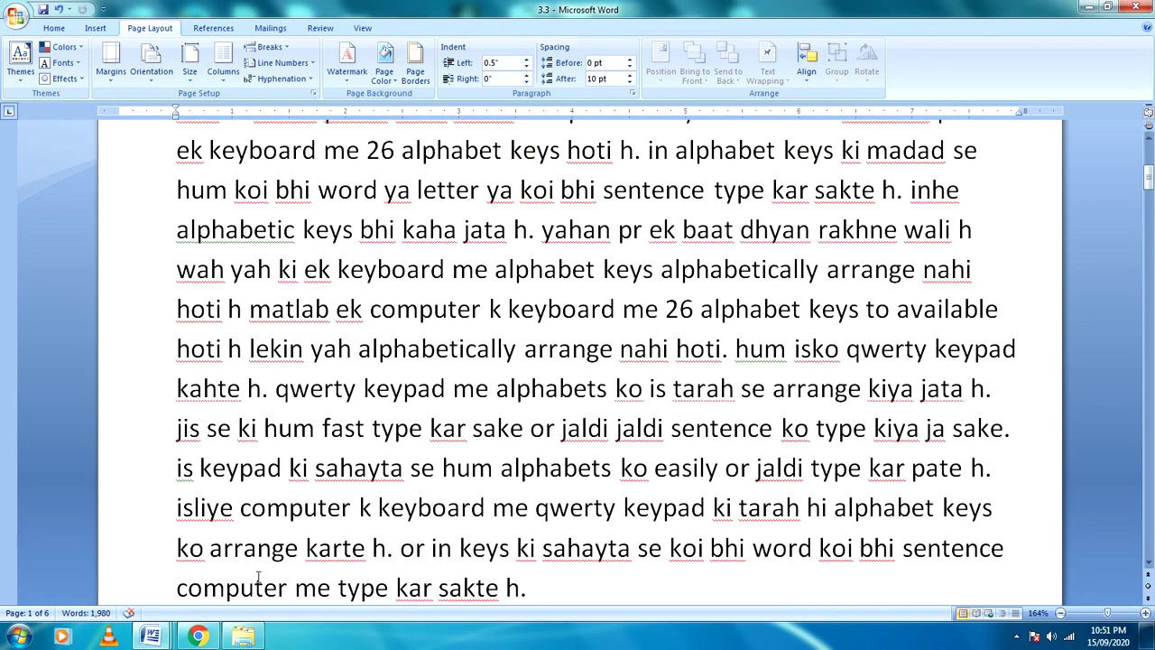
{"action": "scroll", "coordinate": [258, 575], "scroll_direction": "up", "scroll_amount": 1}
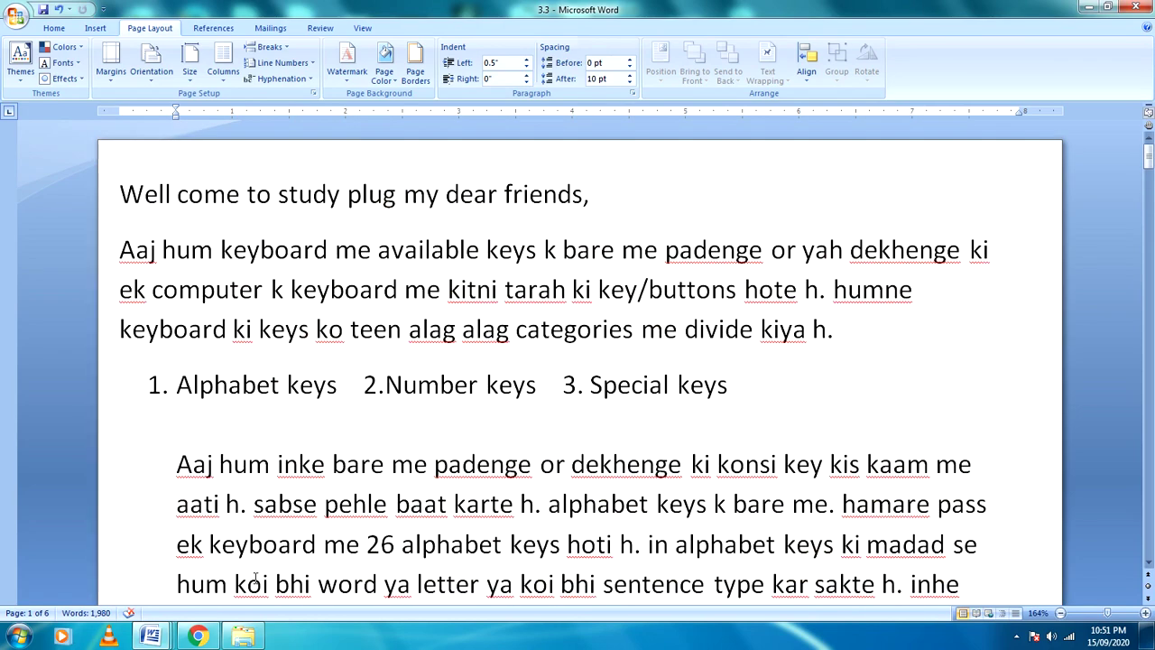
- Change the font of the entire document text to Brush Script MT
{"action": "left_click", "coordinate": [53, 29]}
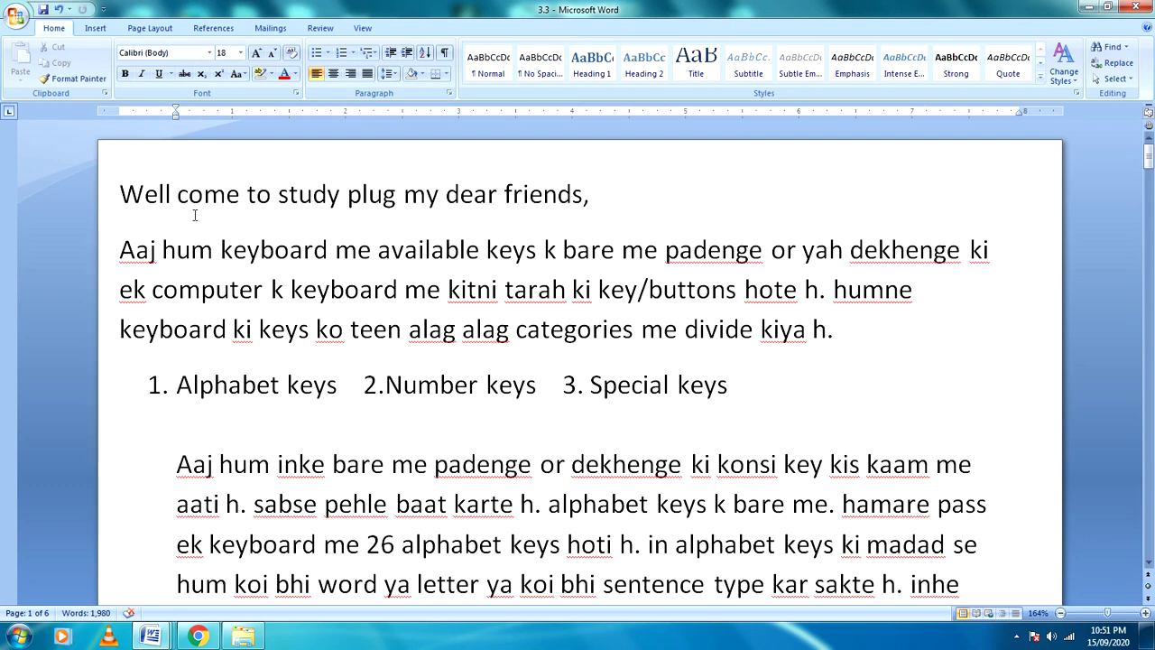
{"action": "key", "text": "ctrl+a"}
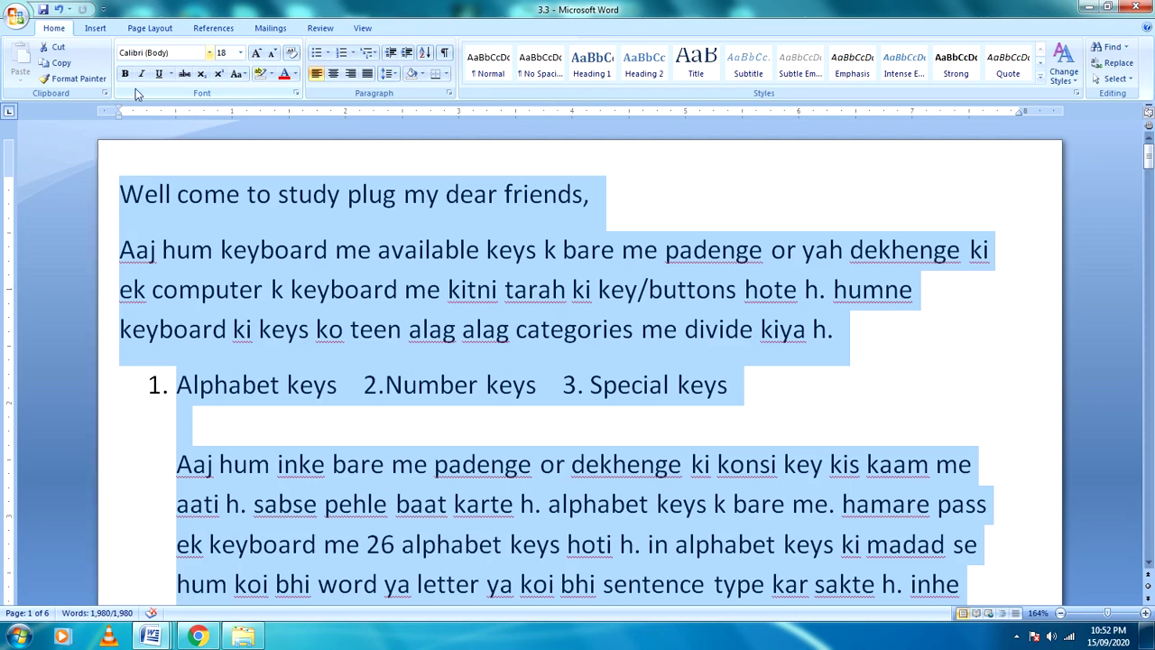
{"action": "left_click", "coordinate": [209, 53]}
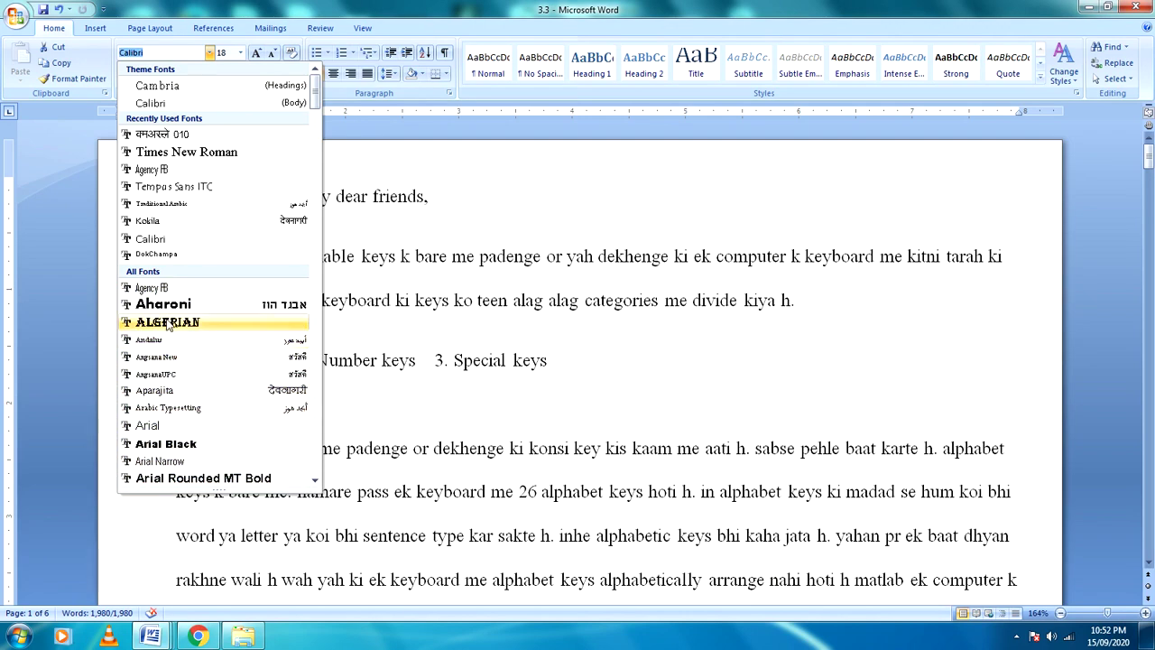
{"action": "scroll", "coordinate": [167, 316], "scroll_direction": "down", "scroll_amount": 6}
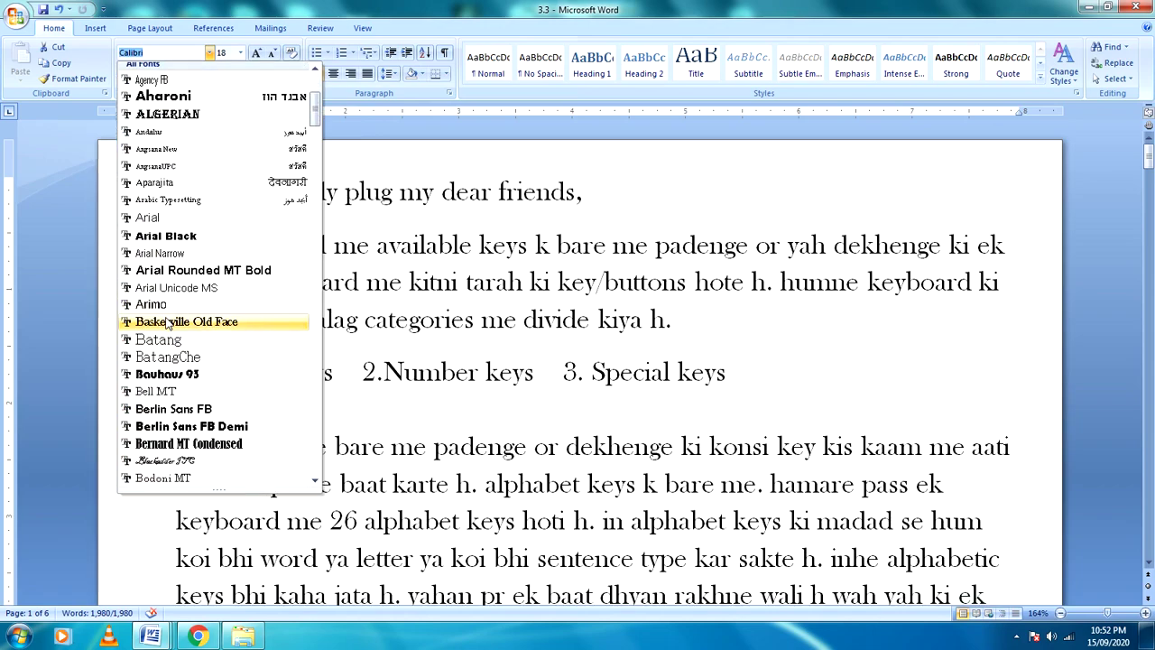
{"action": "scroll", "coordinate": [167, 329], "scroll_direction": "down", "scroll_amount": 2}
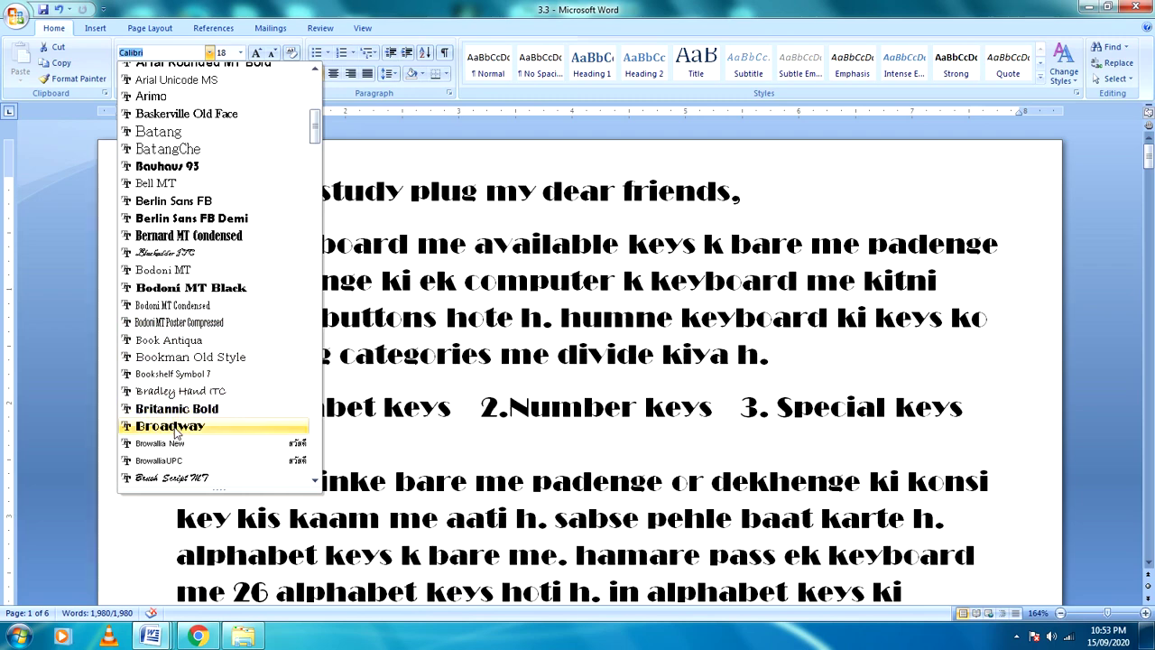
{"action": "scroll", "coordinate": [174, 433], "scroll_direction": "down", "scroll_amount": 2}
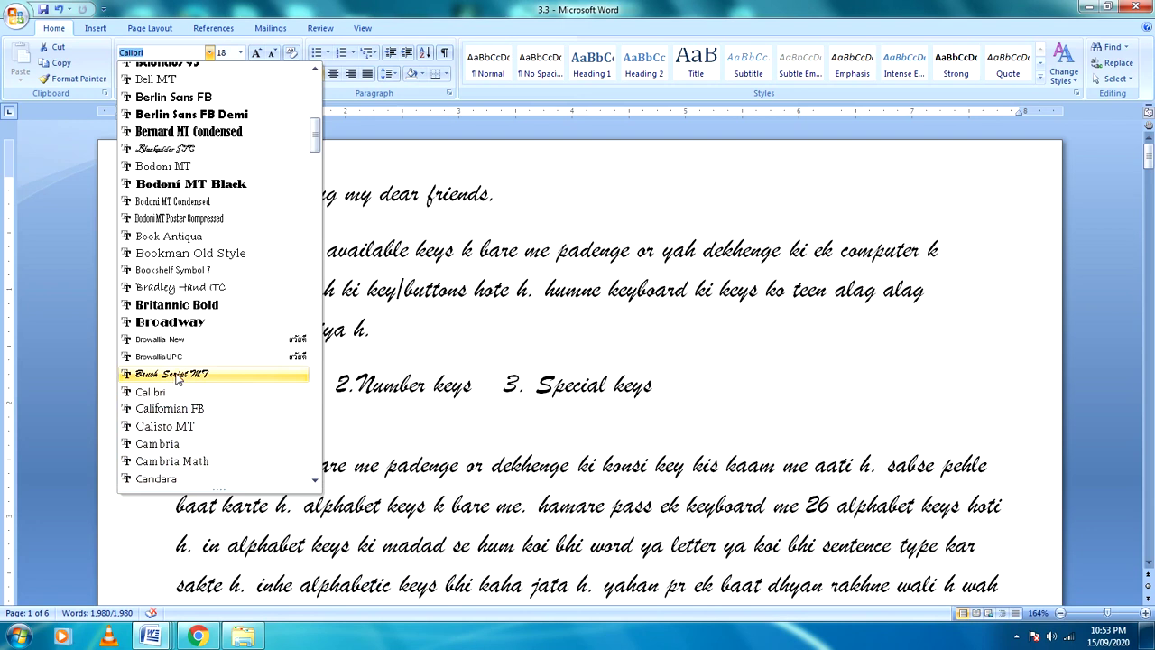
{"action": "left_click", "coordinate": [177, 377]}
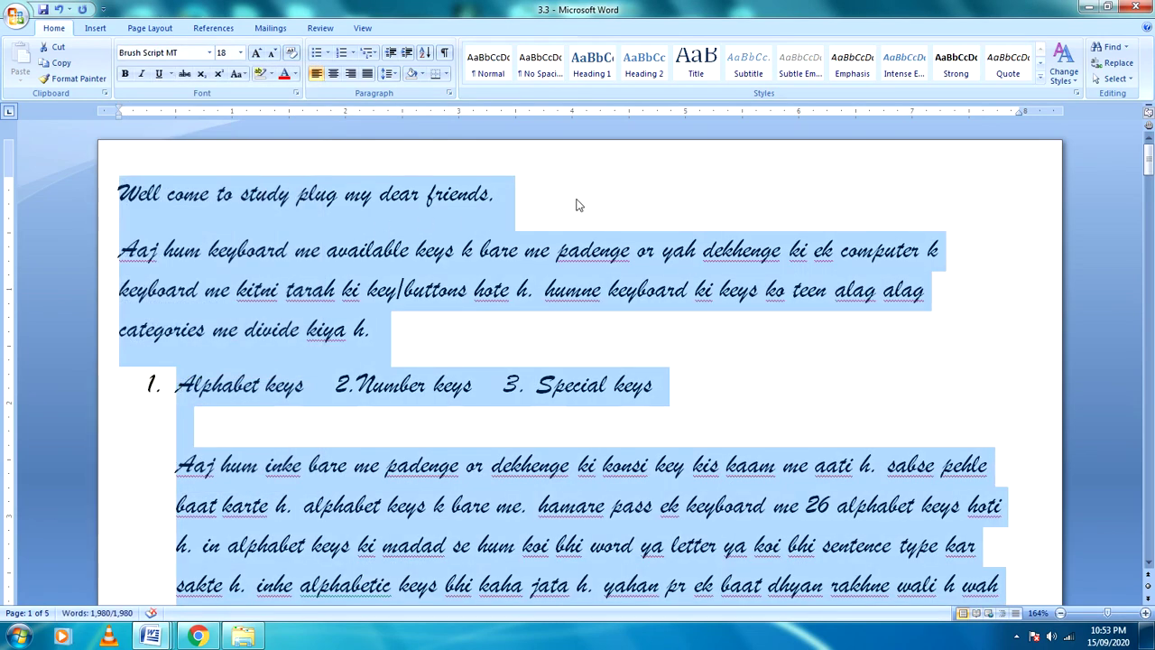
{"action": "left_click", "coordinate": [647, 200]}
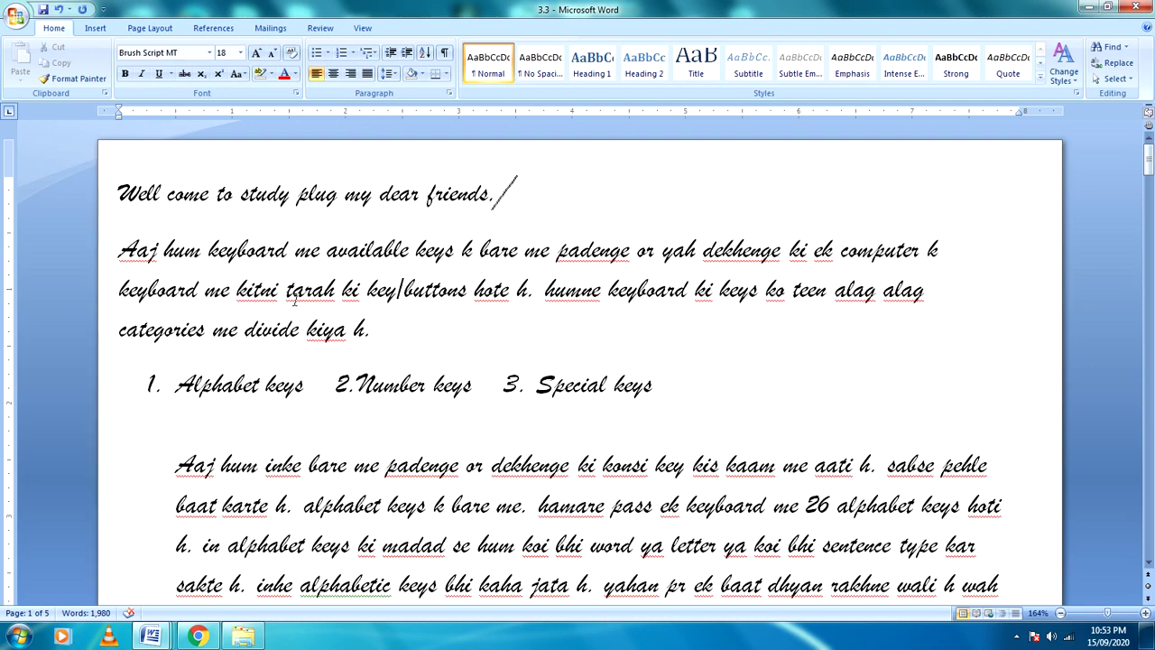
- Set the font size of the entire document text to 24
{"action": "key", "text": "ctrl+a"}
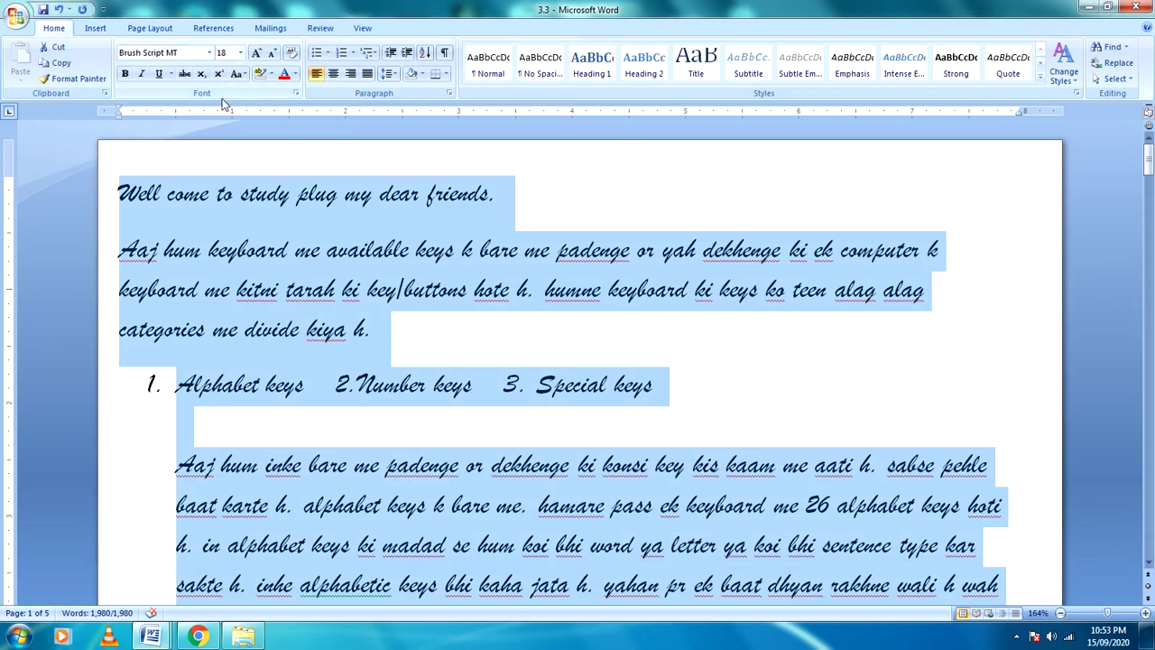
{"action": "left_click", "coordinate": [241, 53]}
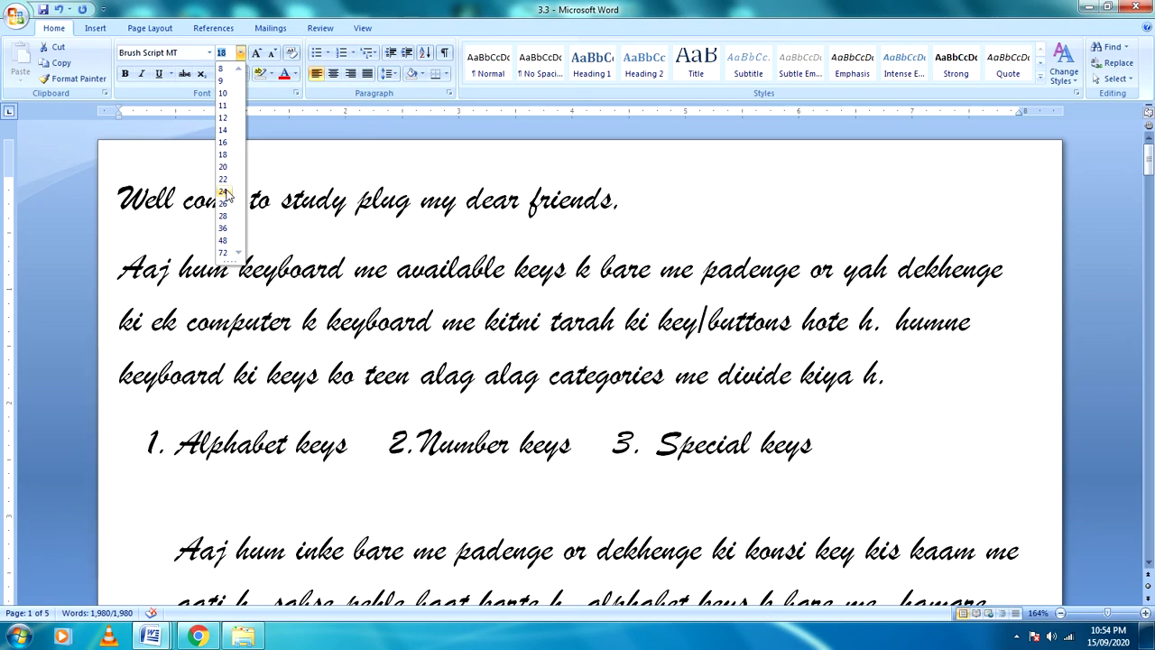
{"action": "left_click", "coordinate": [224, 191]}
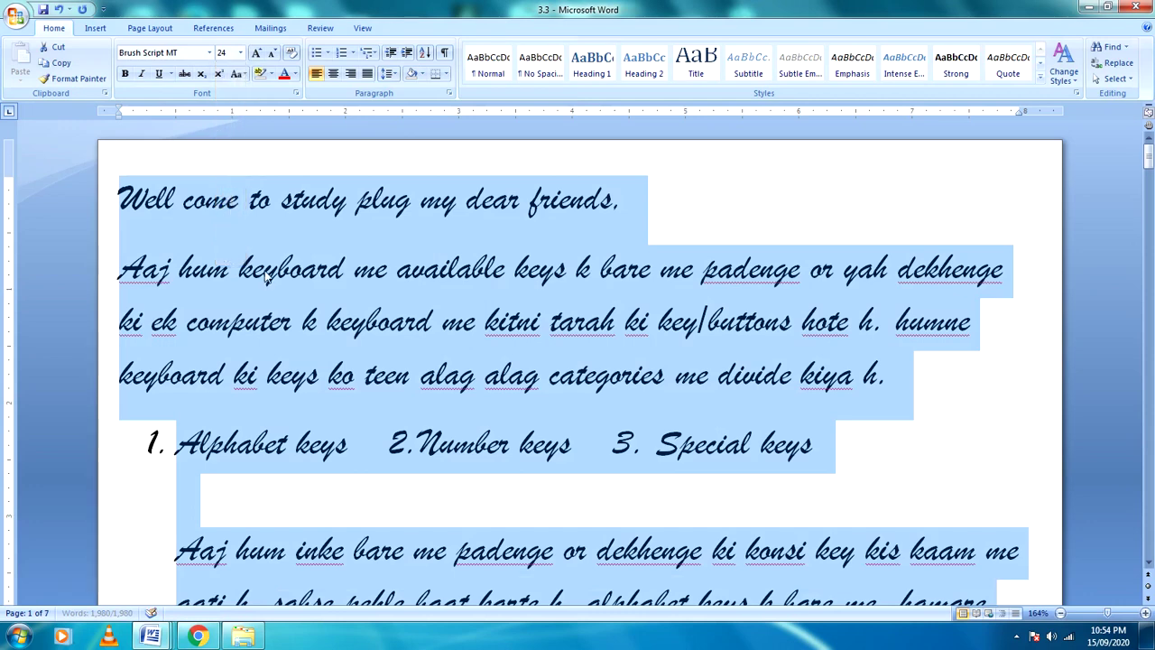
{"action": "left_click", "coordinate": [366, 235]}
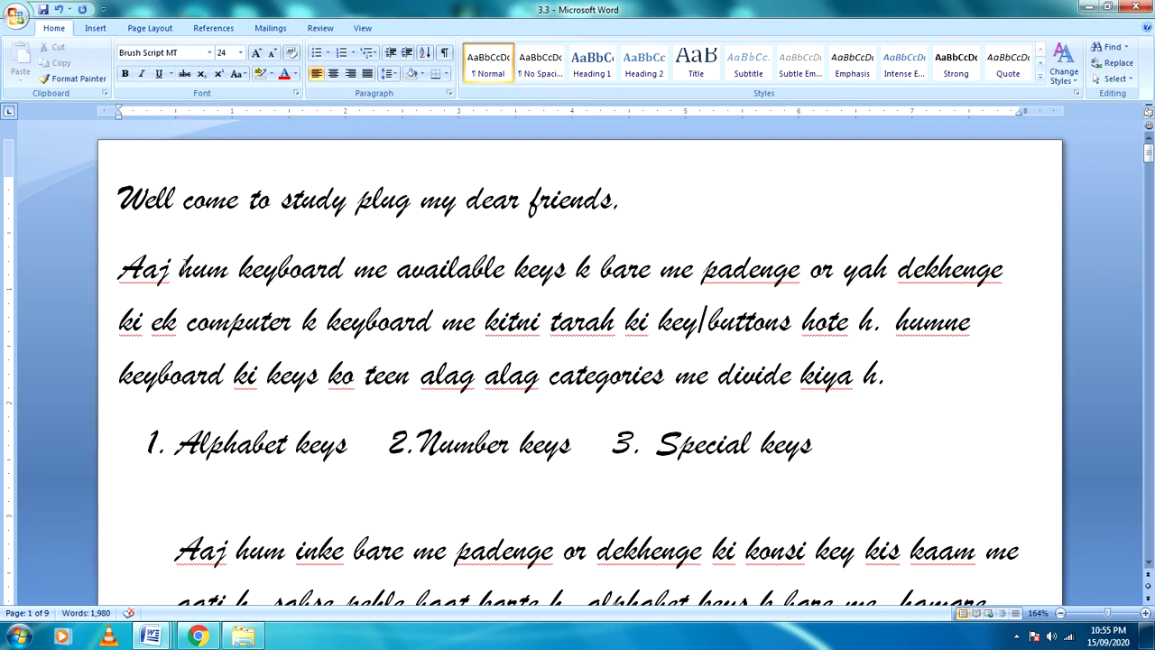
- Make the greeting line and the introductory paragraph below it bold
{"action": "left_click_drag", "start_coordinate": [114, 190], "coordinate": [916, 404]}
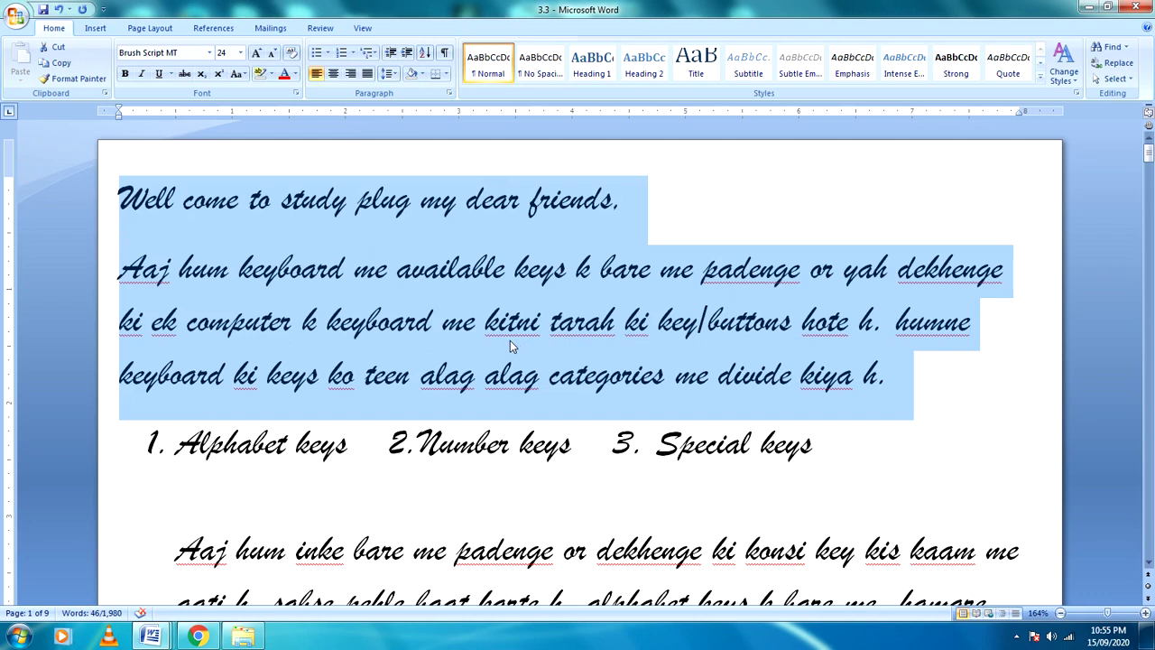
{"action": "left_click", "coordinate": [126, 75]}
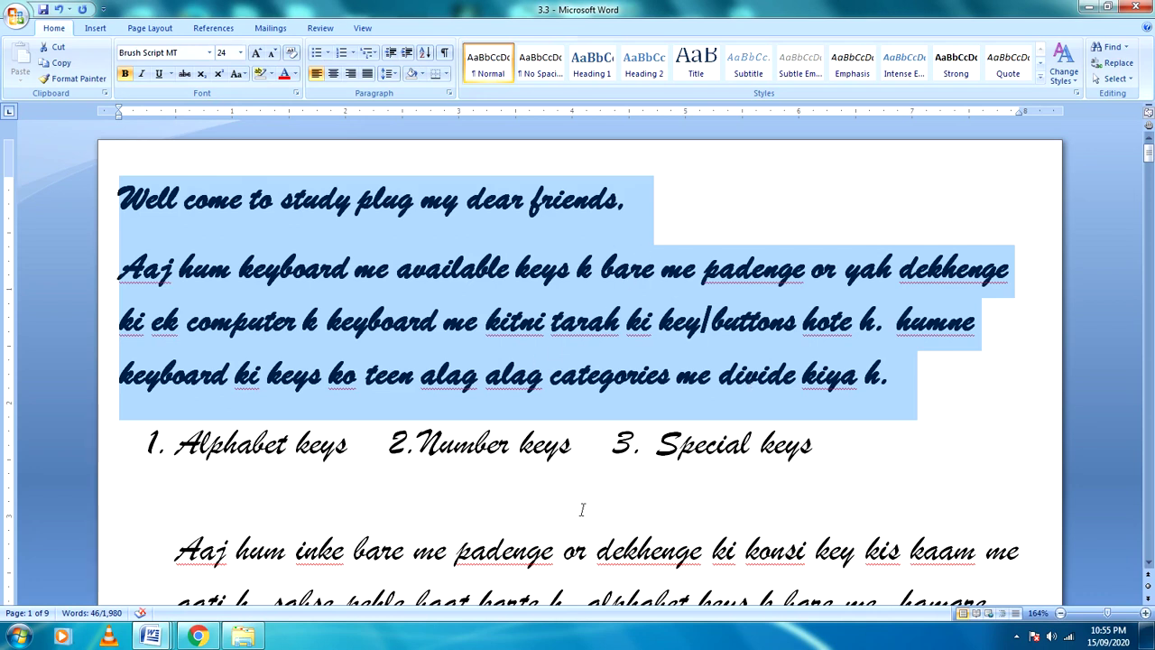
{"action": "left_click", "coordinate": [501, 508]}
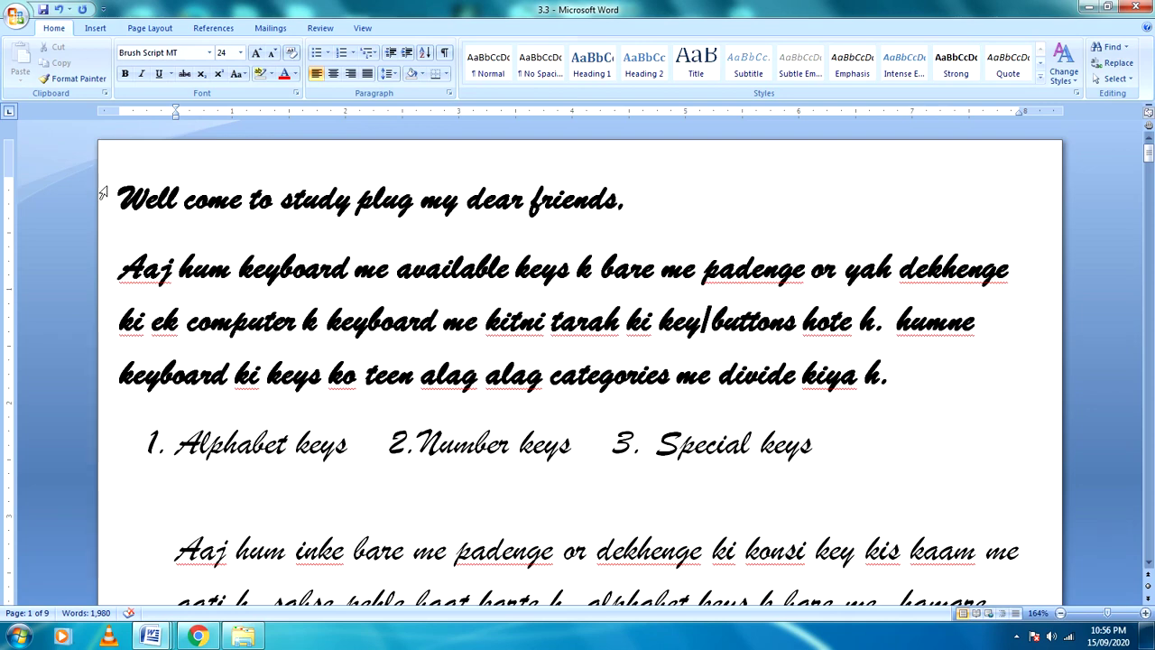
- Italicize the first five lines of the paragraph beginning "Aaj hum inke bare me"
{"action": "scroll", "coordinate": [371, 439], "scroll_direction": "down", "scroll_amount": 3}
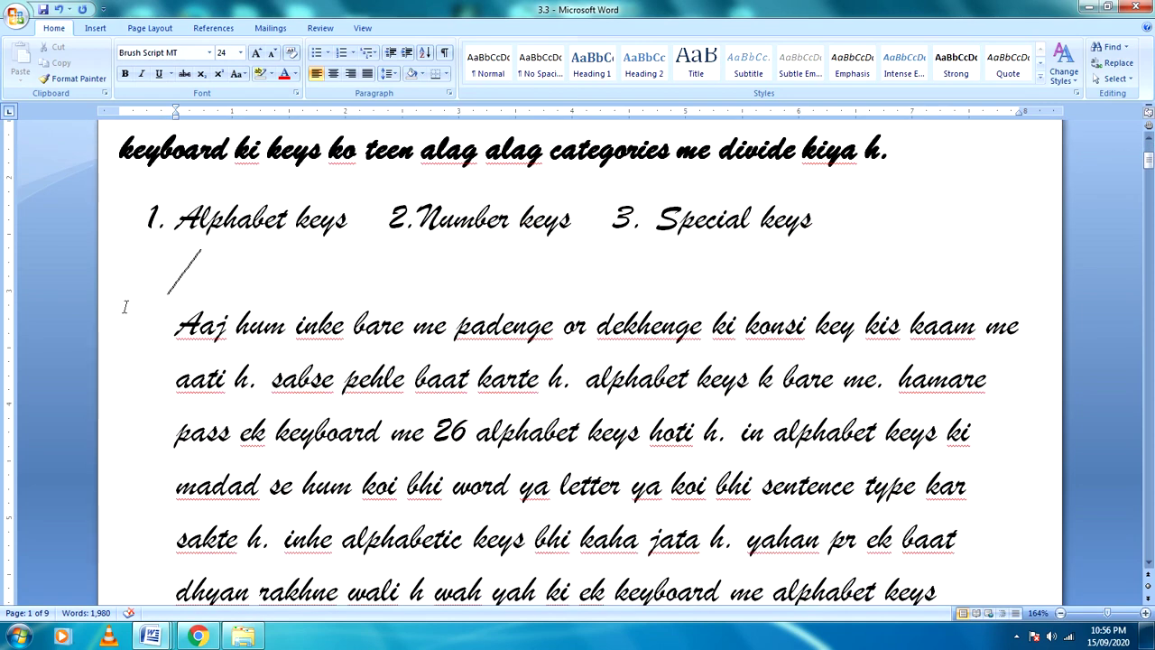
{"action": "left_click_drag", "start_coordinate": [173, 327], "coordinate": [989, 554]}
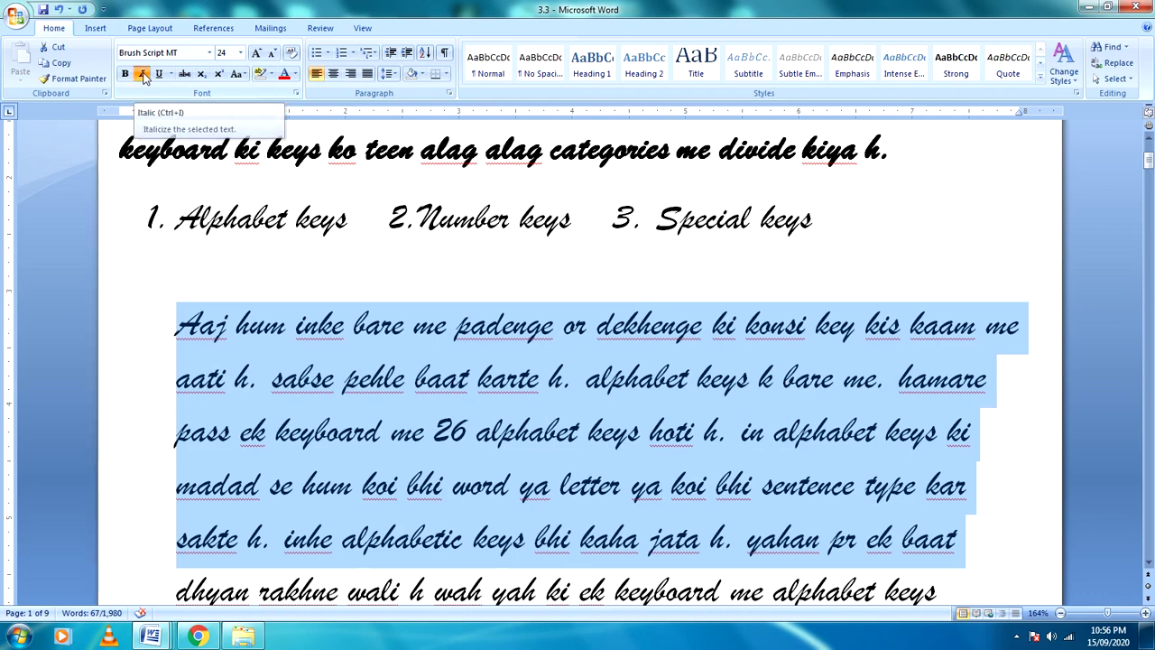
{"action": "left_click", "coordinate": [142, 75]}
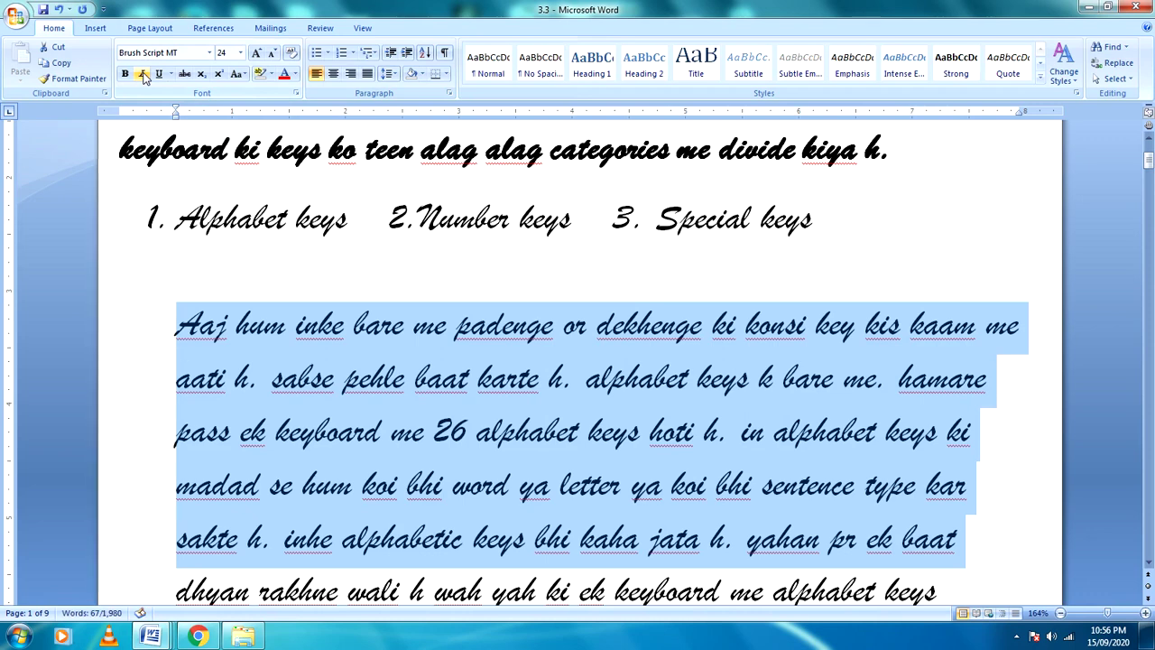
{"action": "left_click", "coordinate": [250, 332]}
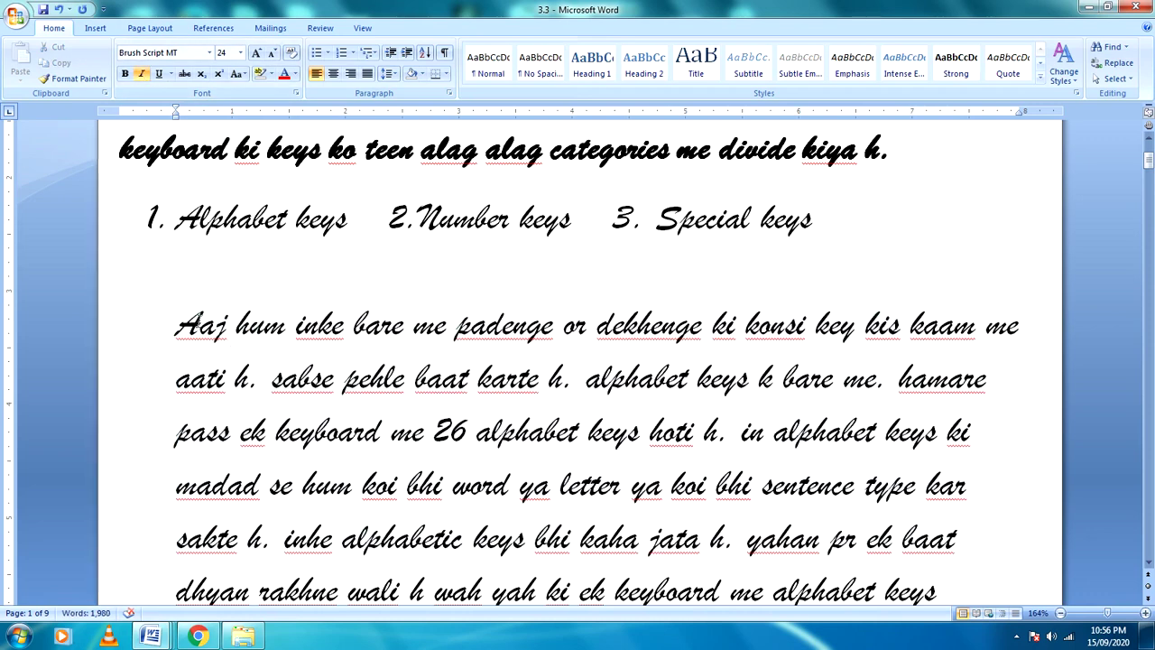
- Remove the italic formatting from the first four lines of the paragraph beginning "Aaj hum inke bare me"
{"action": "left_click_drag", "start_coordinate": [178, 325], "coordinate": [988, 505]}
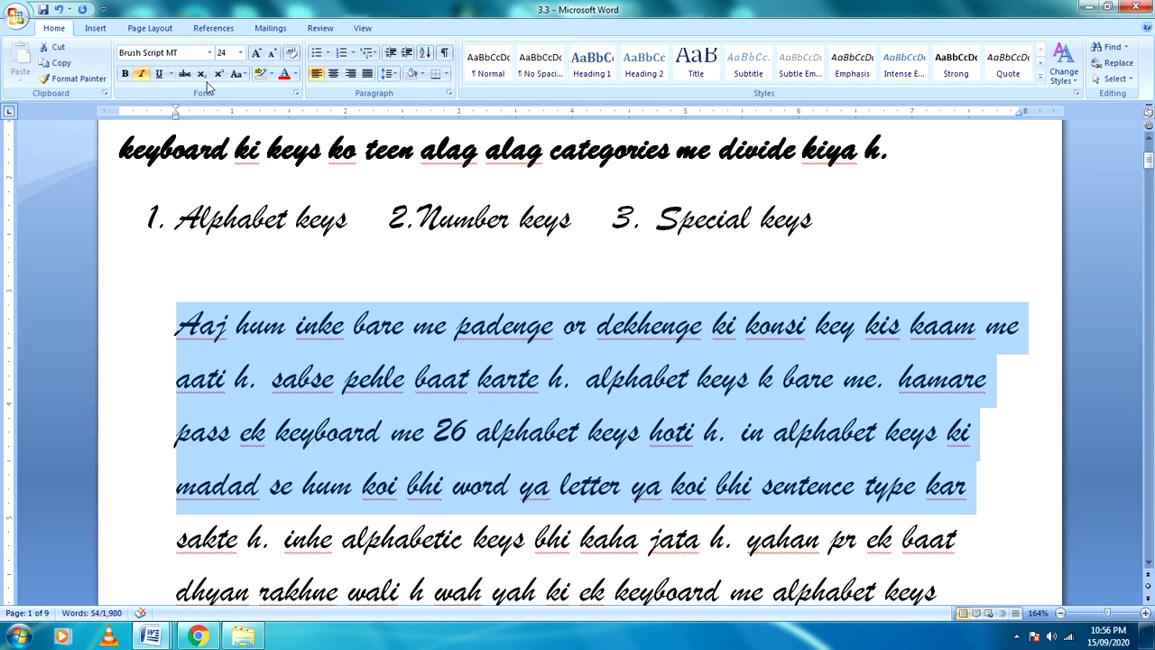
{"action": "left_click", "coordinate": [142, 73]}
{"action": "left_click", "coordinate": [184, 325]}
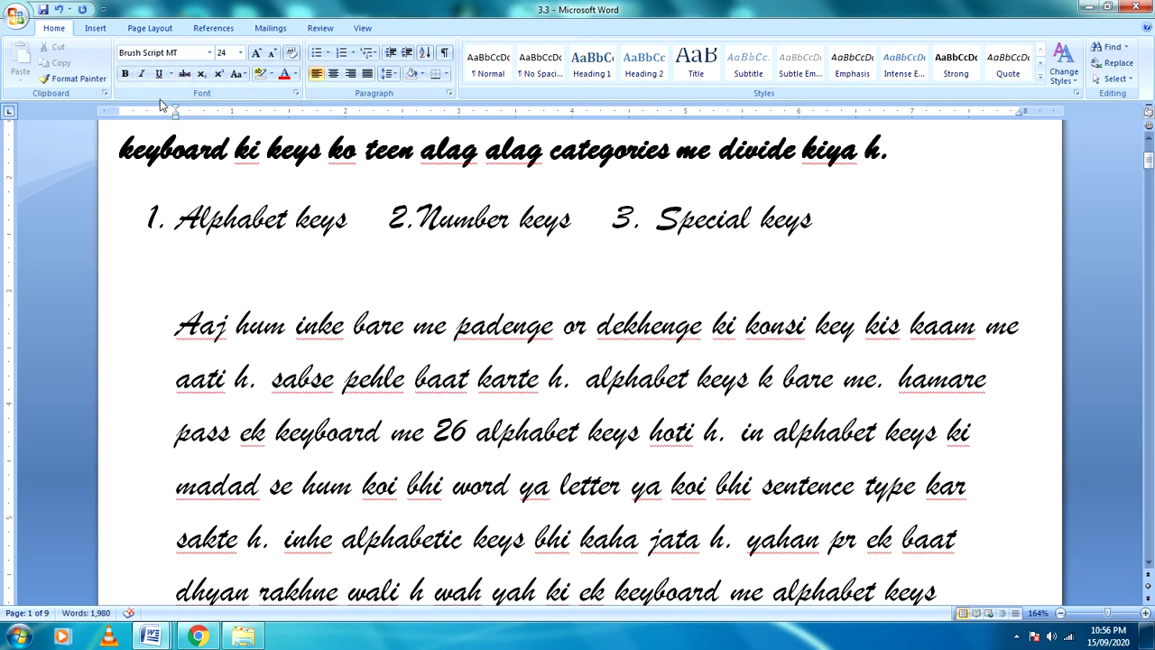
- Underline "Alphabet keys" and "Number keys" in the numbered line with a single line each
{"action": "scroll", "coordinate": [180, 369], "scroll_direction": "up", "scroll_amount": 1}
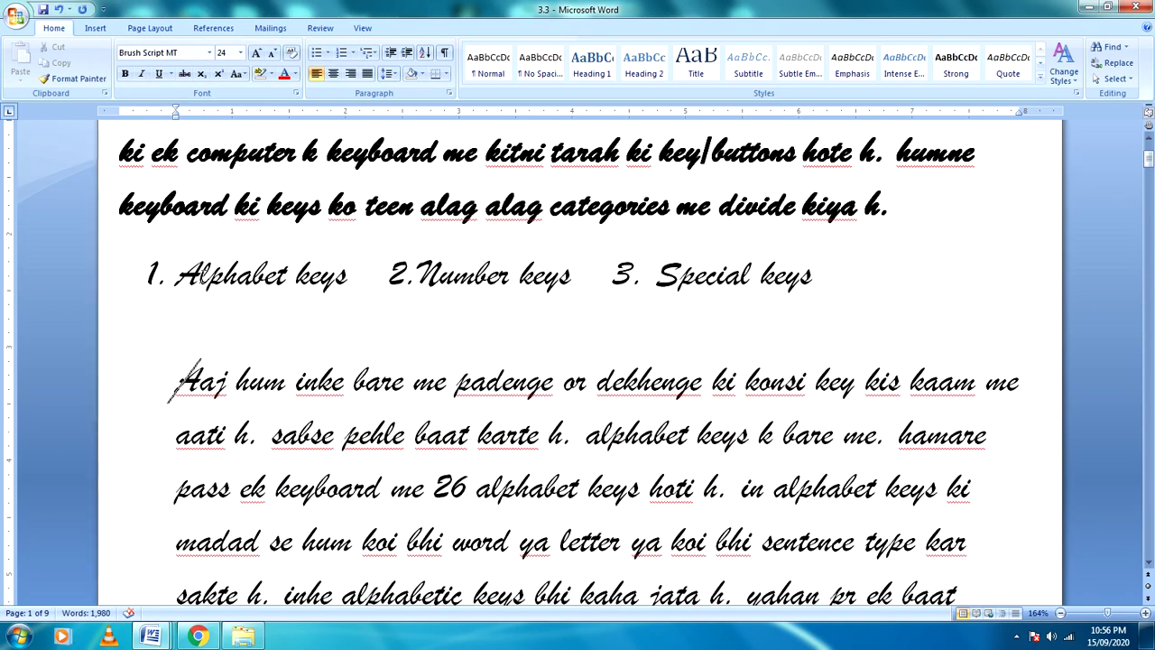
{"action": "left_click_drag", "start_coordinate": [177, 275], "coordinate": [358, 278]}
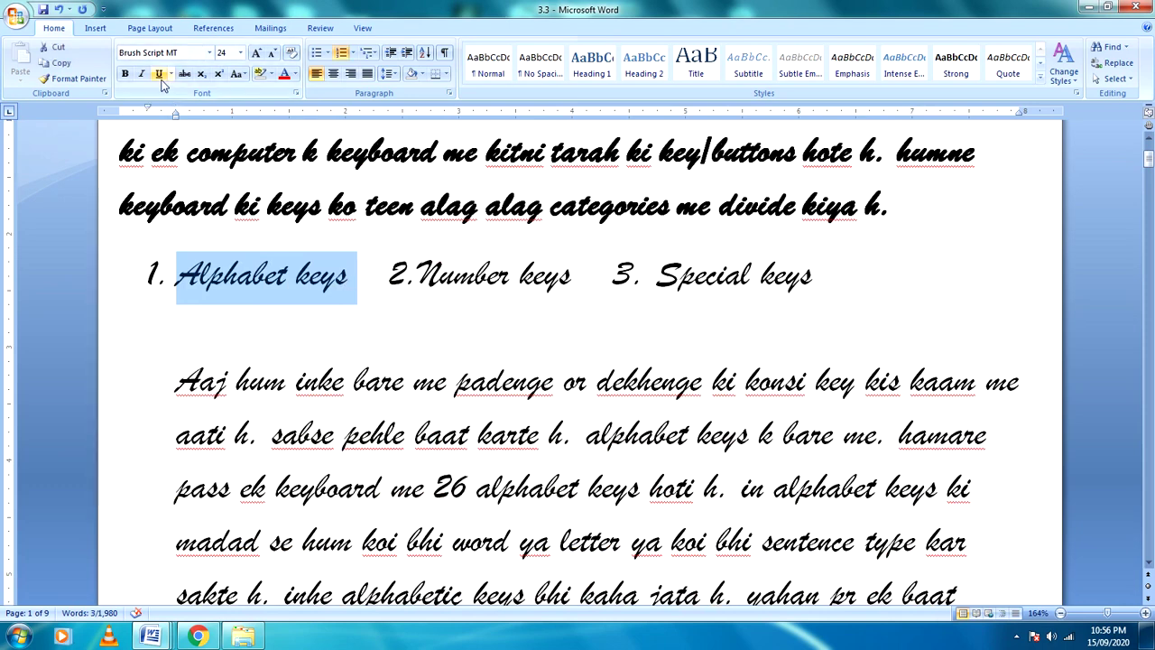
{"action": "left_click", "coordinate": [160, 74]}
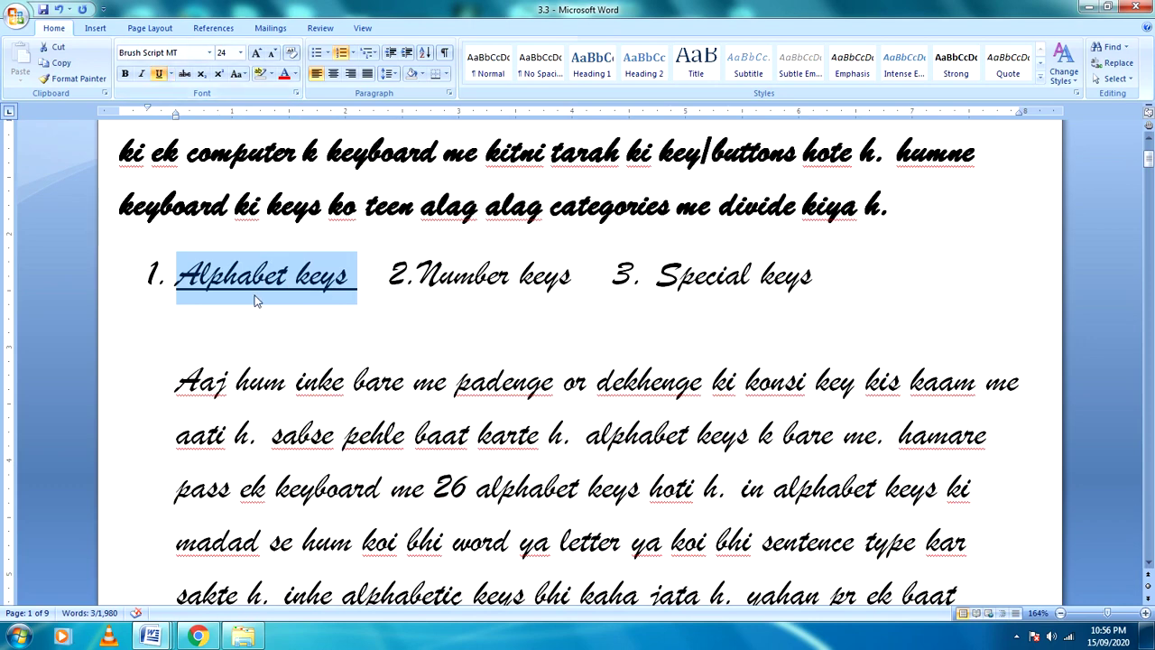
{"action": "left_click", "coordinate": [367, 318]}
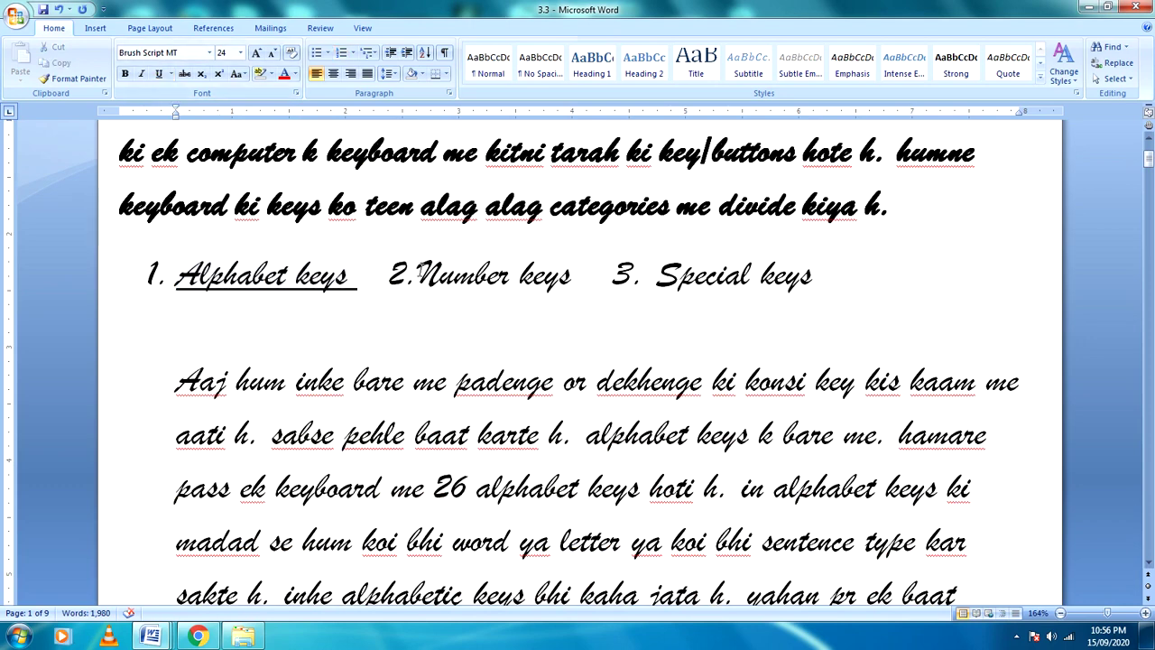
{"action": "left_click_drag", "start_coordinate": [417, 271], "coordinate": [581, 298]}
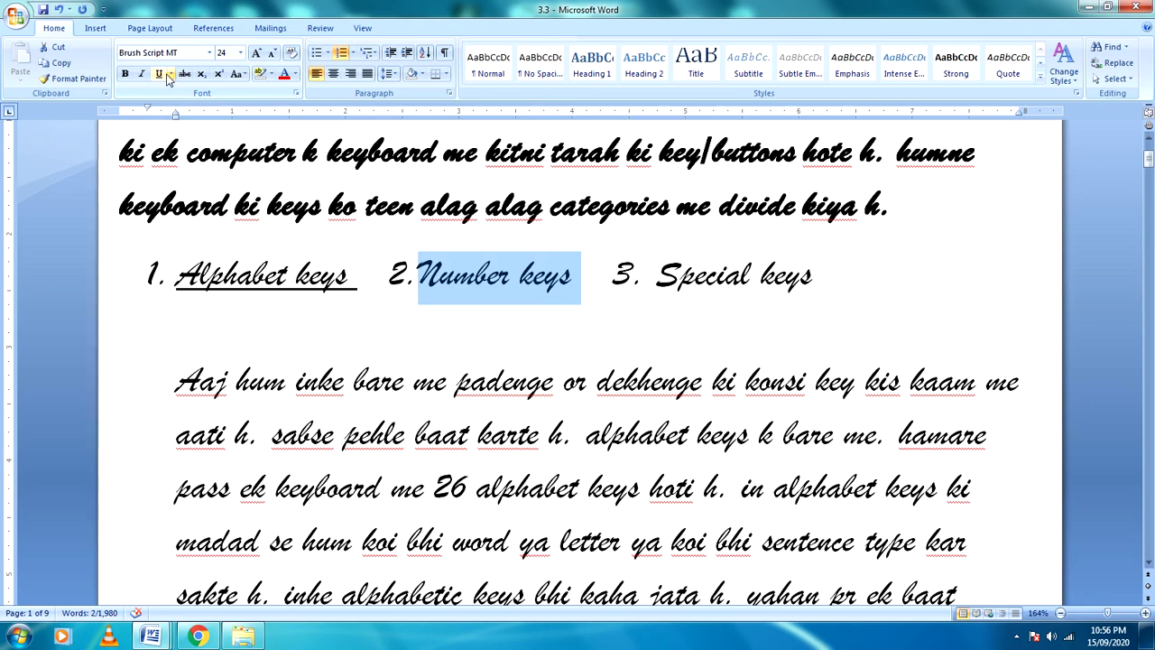
{"action": "left_click", "coordinate": [162, 78]}
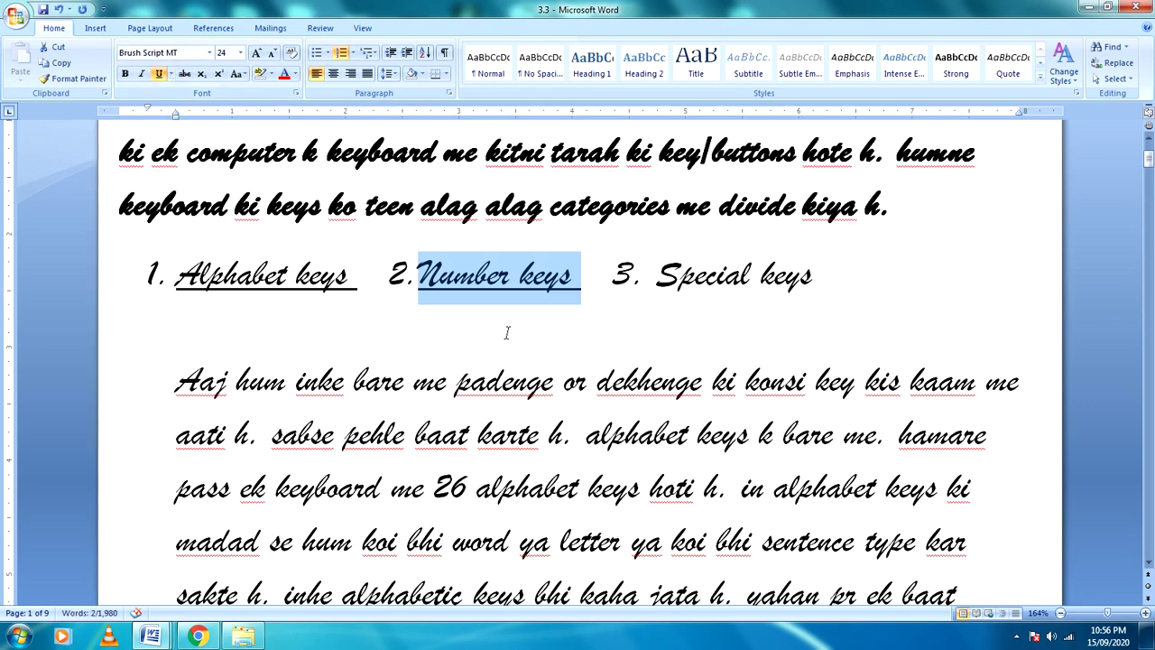
{"action": "left_click", "coordinate": [404, 320]}
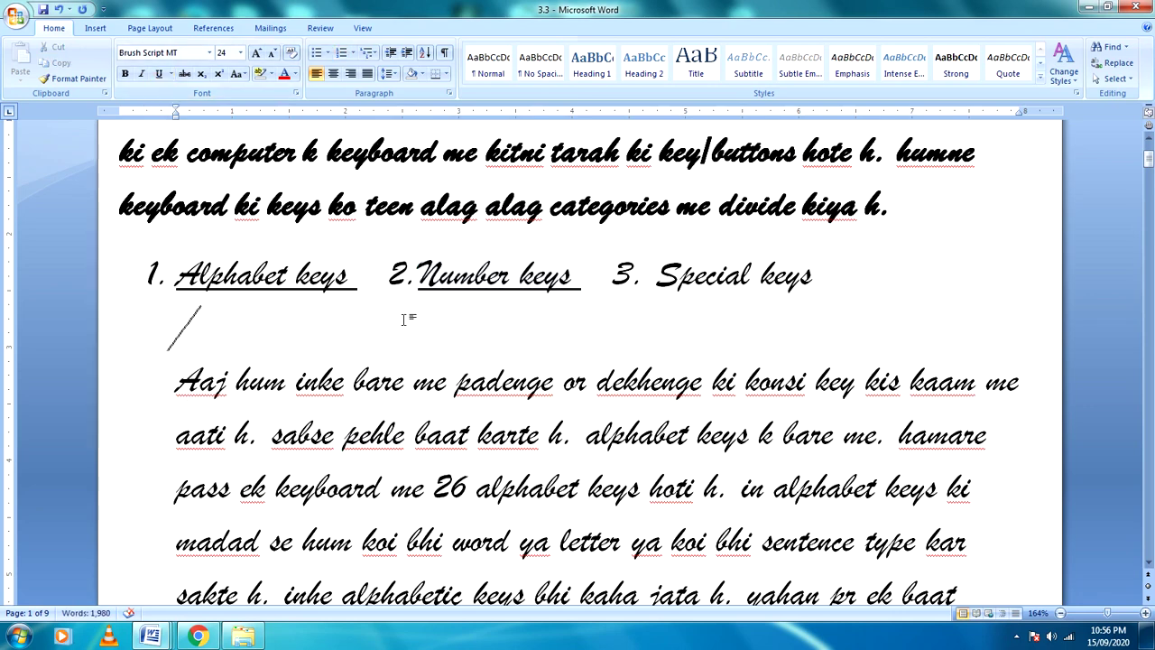
- Apply a wavy underline to "Special keys" in the numbered line
{"action": "left_click", "coordinate": [172, 76]}
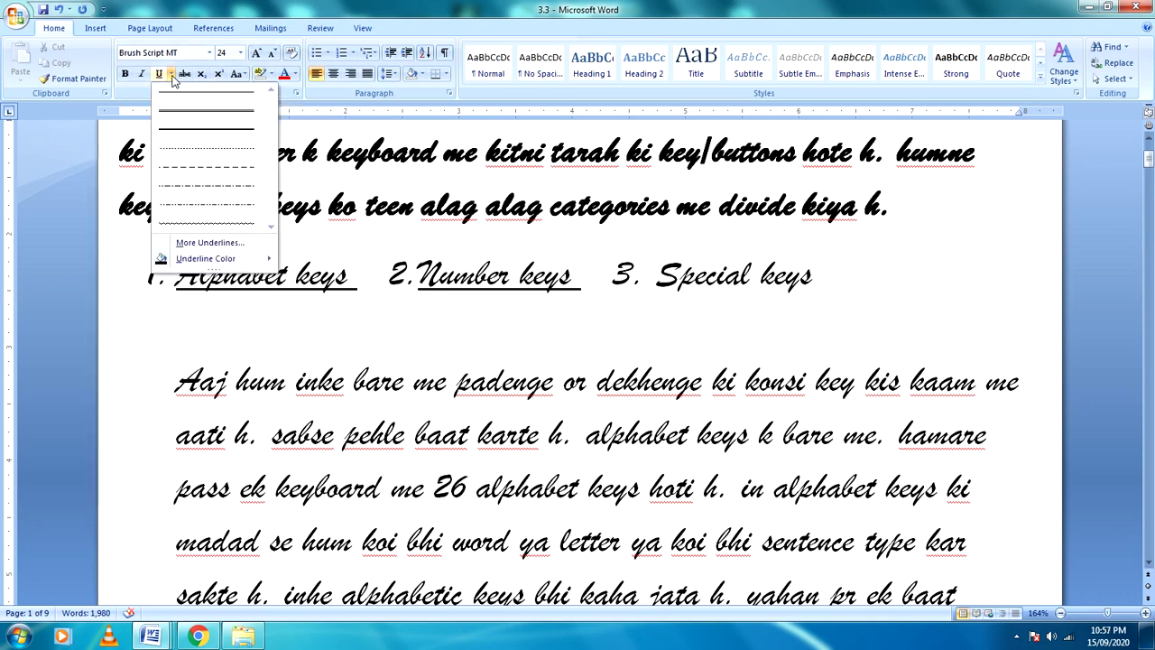
{"action": "left_click", "coordinate": [214, 196]}
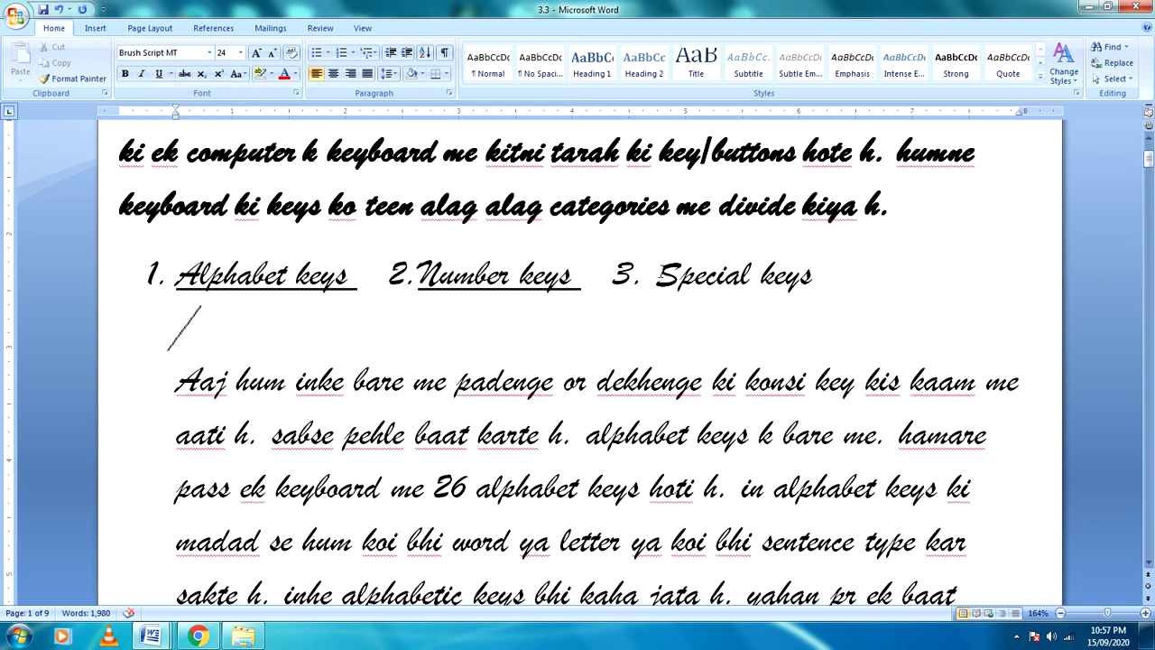
{"action": "left_click_drag", "start_coordinate": [657, 271], "coordinate": [819, 273]}
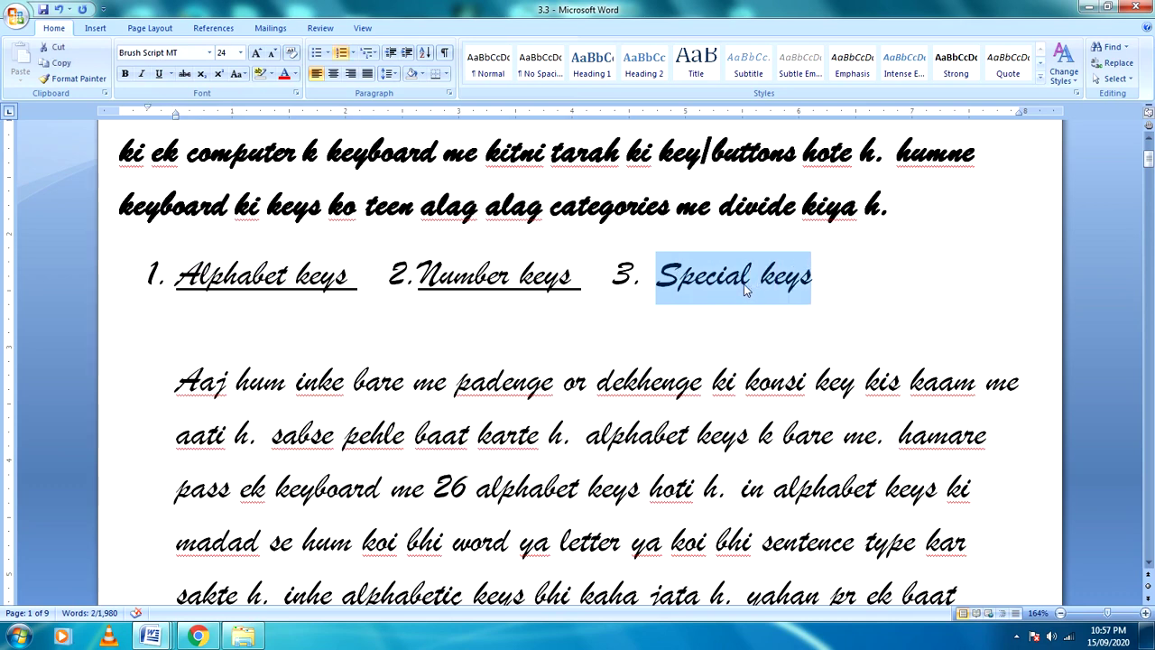
{"action": "left_click", "coordinate": [170, 74]}
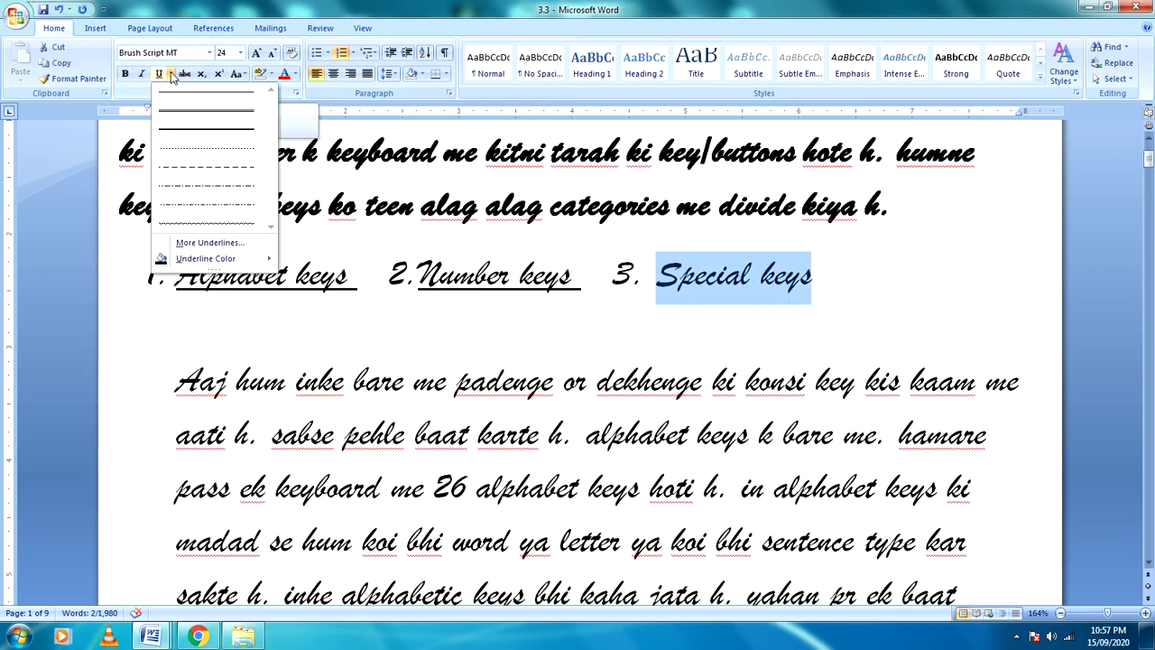
{"action": "left_click", "coordinate": [202, 226]}
{"action": "left_click", "coordinate": [644, 311]}
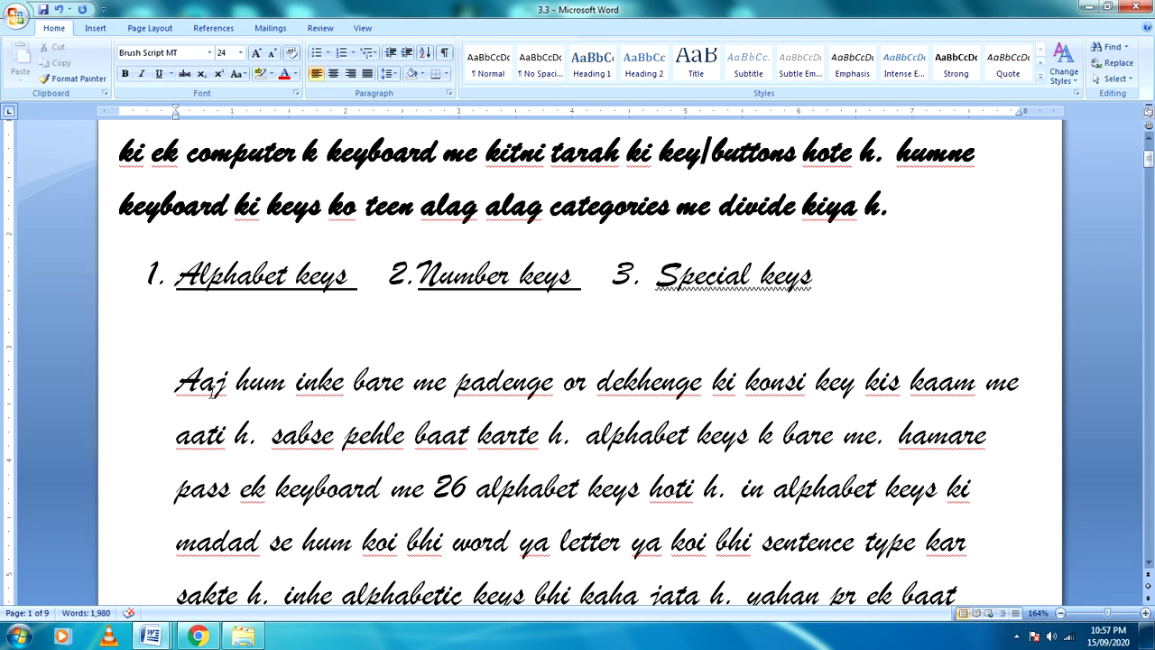
- Enlarge the first line of the paragraph beginning "Aaj hum inke bare me" to font size 36
{"action": "scroll", "coordinate": [213, 388], "scroll_direction": "down", "scroll_amount": 2}
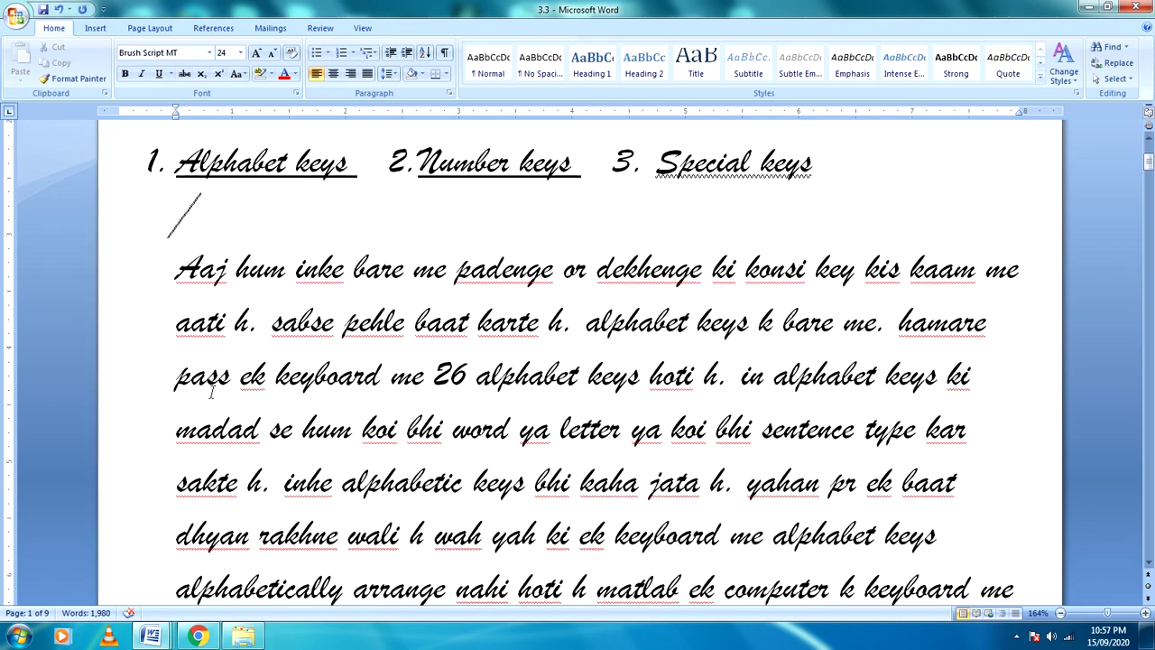
{"action": "scroll", "coordinate": [213, 388], "scroll_direction": "up", "scroll_amount": 2}
{"action": "scroll", "coordinate": [213, 388], "scroll_direction": "down", "scroll_amount": 1}
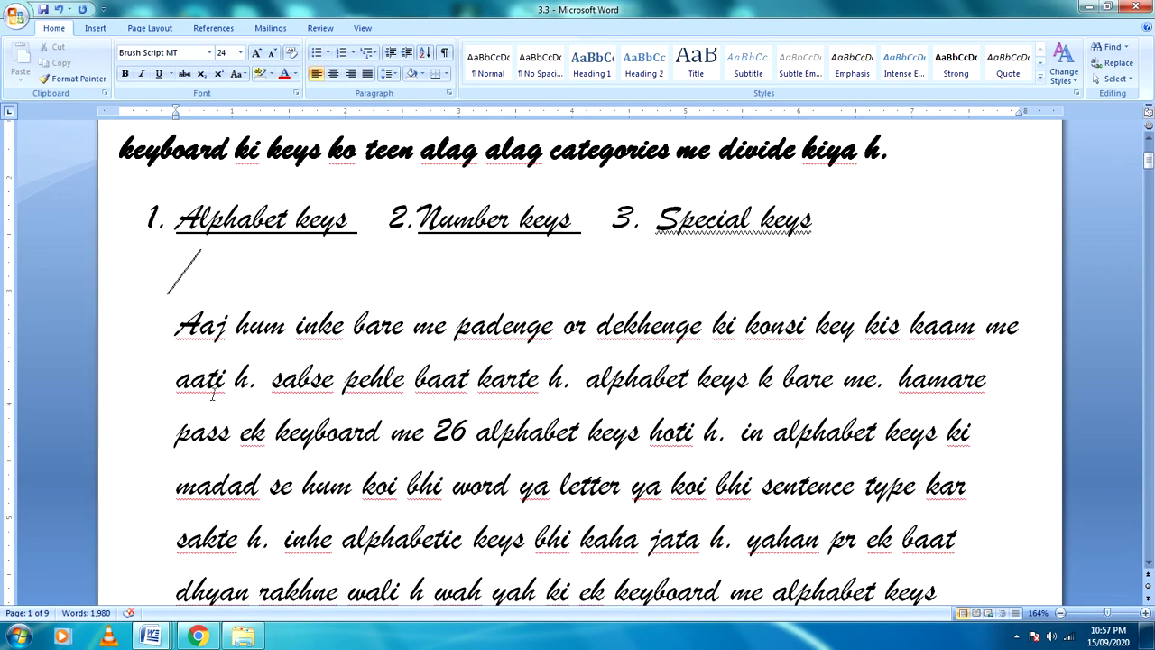
{"action": "scroll", "coordinate": [213, 394], "scroll_direction": "down", "scroll_amount": 1}
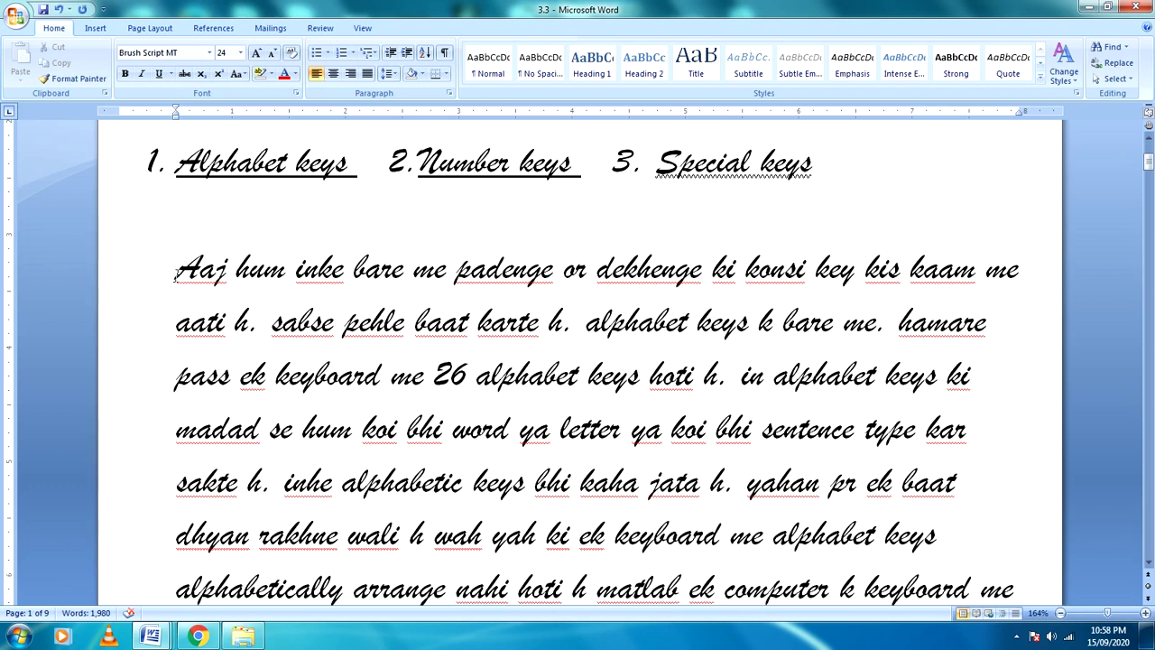
{"action": "left_click_drag", "start_coordinate": [176, 270], "coordinate": [1029, 275]}
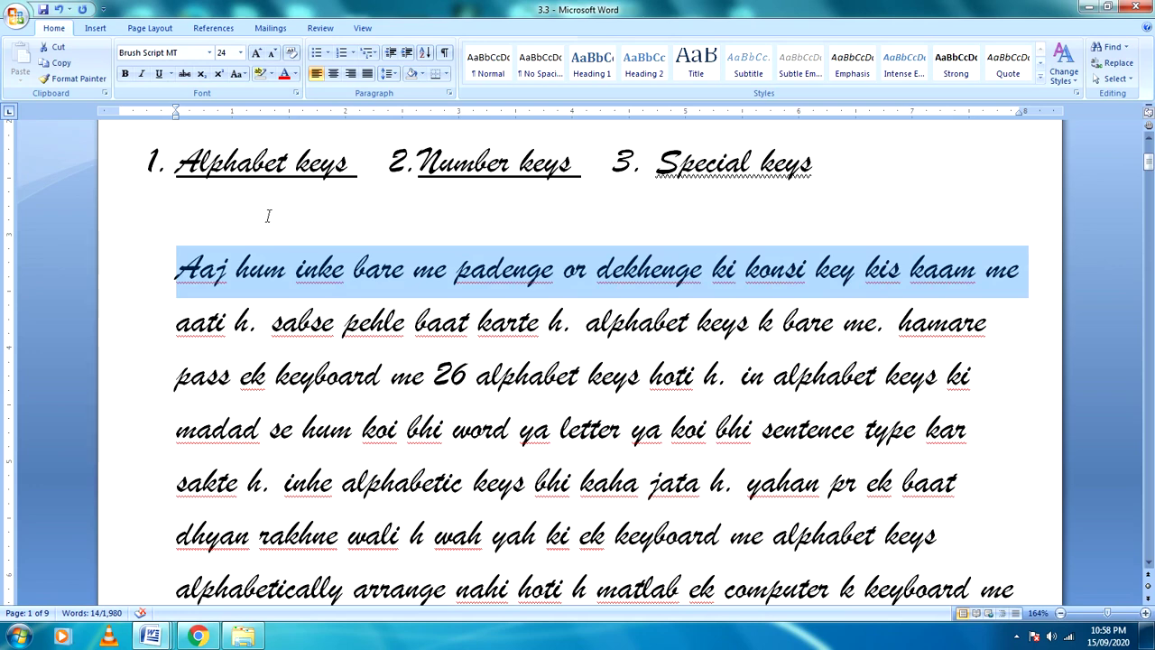
{"action": "left_click", "coordinate": [257, 56]}
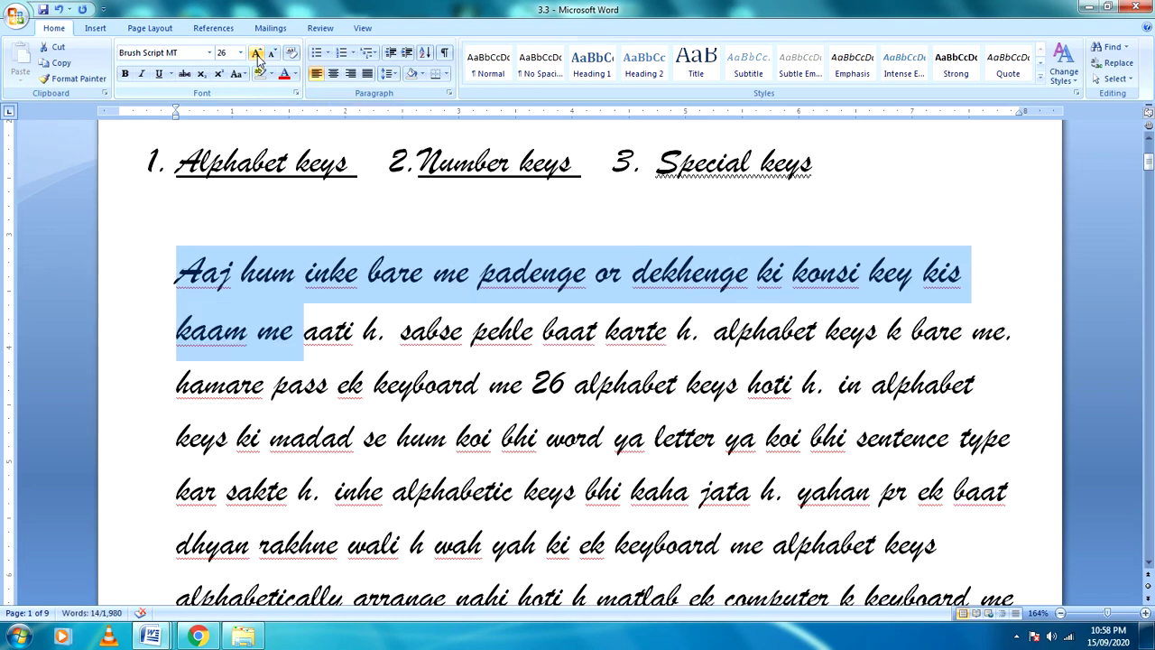
{"action": "left_click", "coordinate": [257, 56]}
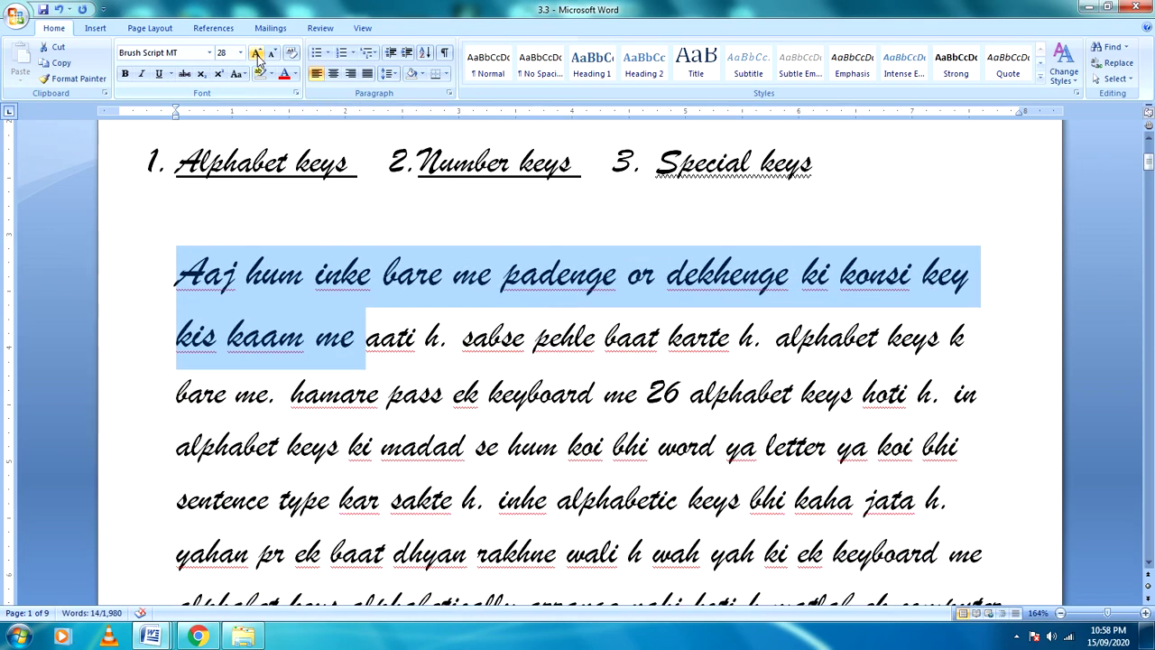
{"action": "left_click", "coordinate": [257, 56]}
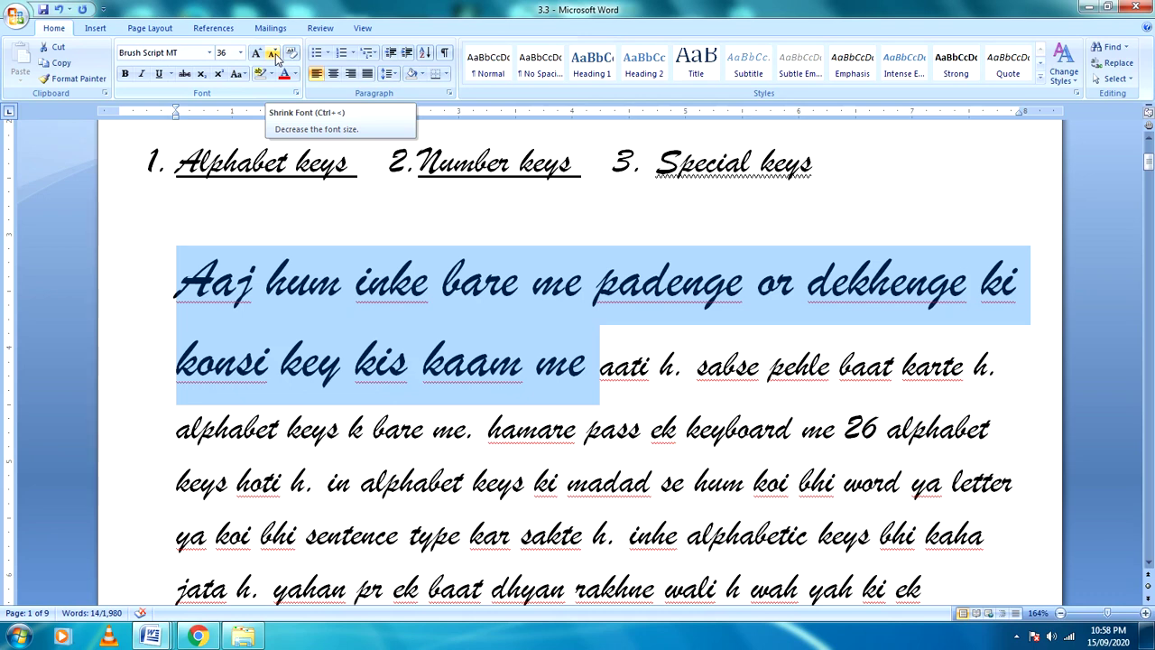
- Shrink the enlarged opening words of the "Aaj hum inke bare me" paragraph to font size 24 and deselect them
{"action": "left_click", "coordinate": [273, 55]}
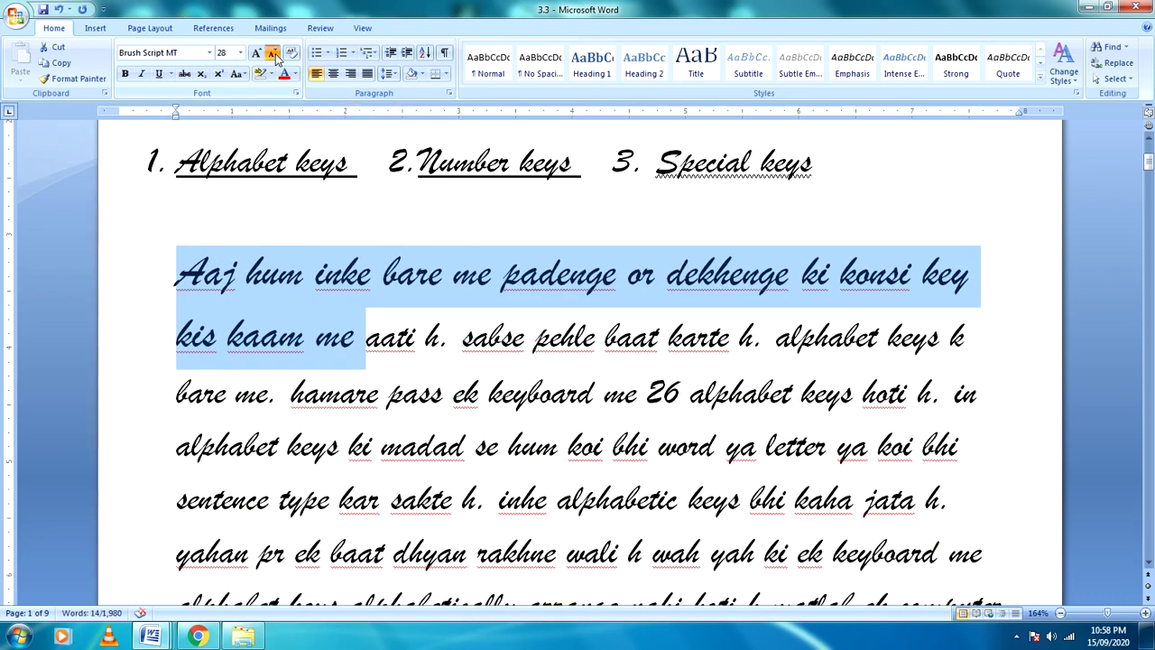
{"action": "left_click", "coordinate": [274, 54]}
{"action": "left_click", "coordinate": [273, 54]}
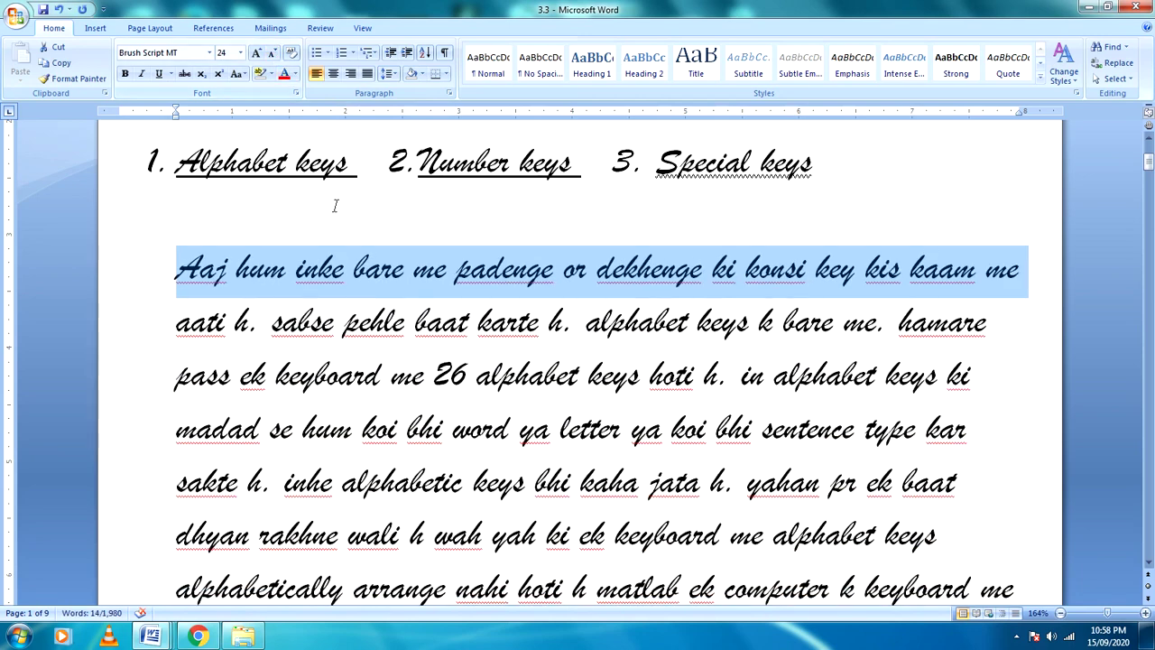
{"action": "left_click", "coordinate": [346, 231]}
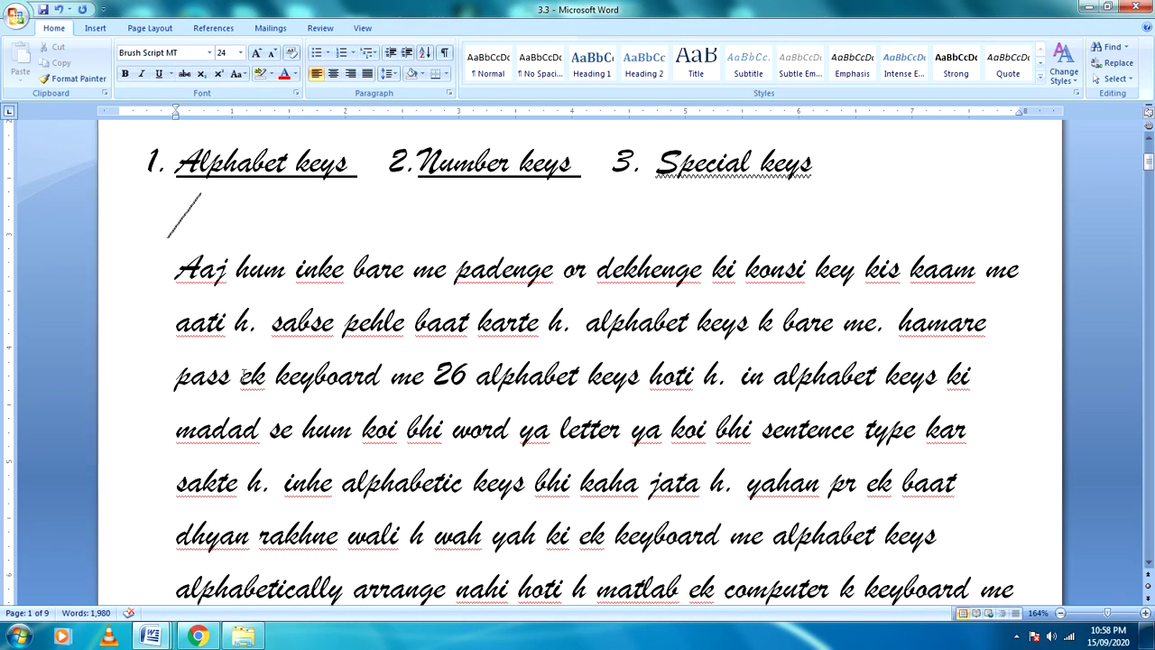
- Try subscript and superscript on the first four lines of the "Aaj hum inke bare me" paragraph, then clear the effect
{"action": "scroll", "coordinate": [241, 376], "scroll_direction": "down", "scroll_amount": 1}
{"action": "scroll", "coordinate": [241, 375], "scroll_direction": "up", "scroll_amount": 2}
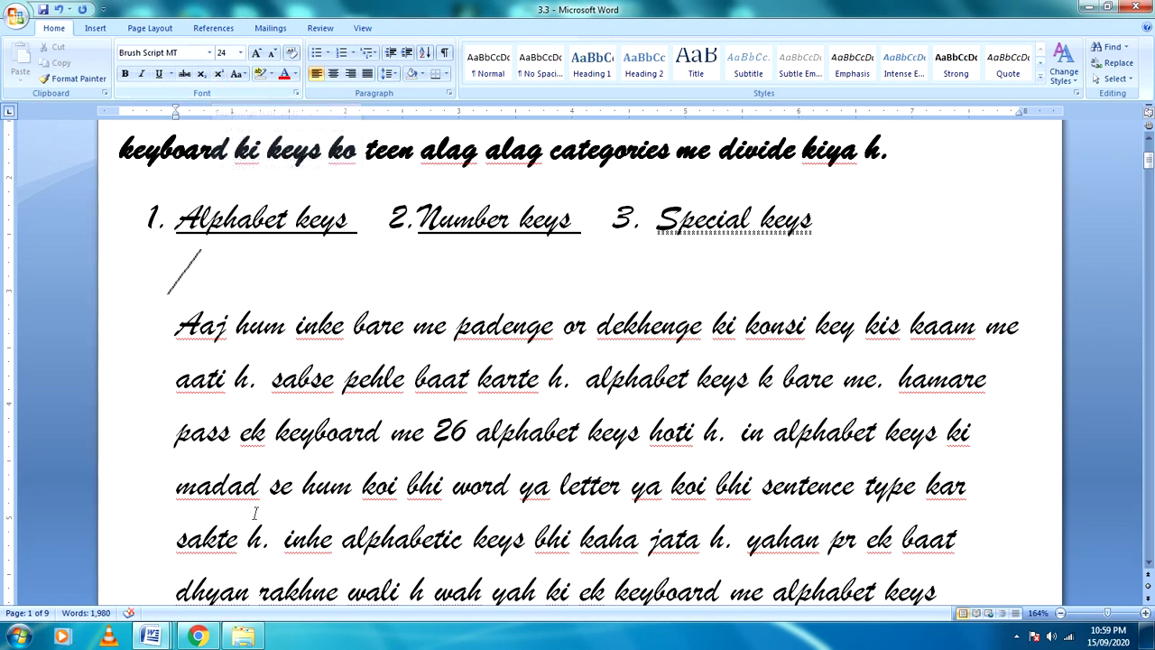
{"action": "left_click_drag", "start_coordinate": [177, 327], "coordinate": [964, 510]}
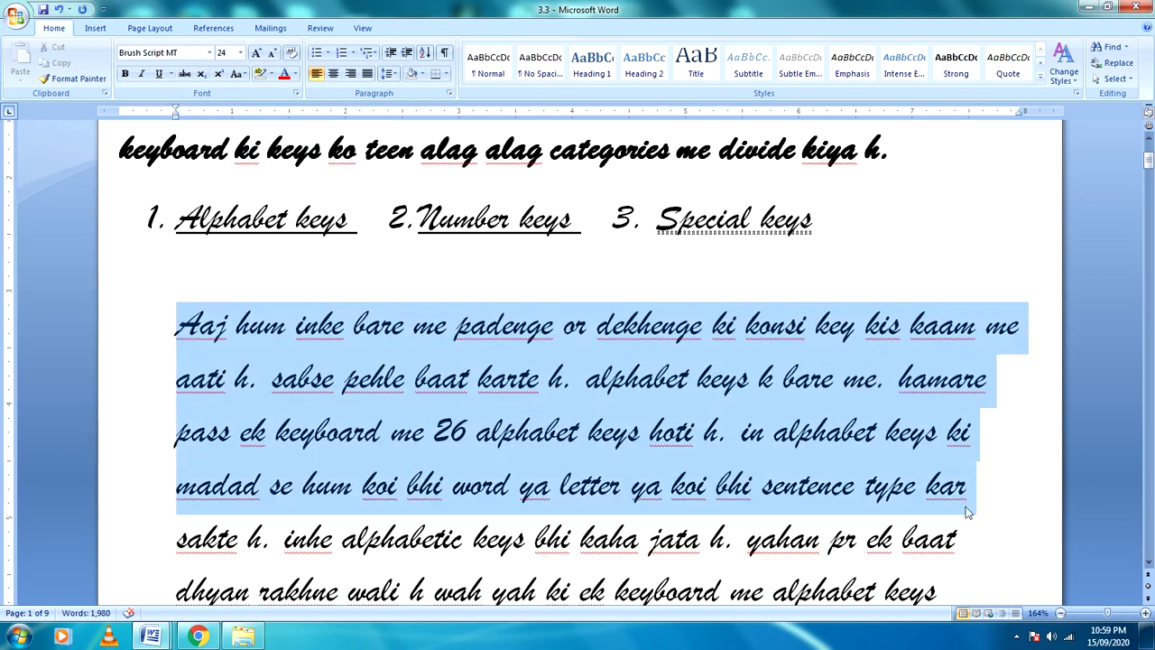
{"action": "left_click", "coordinate": [202, 77]}
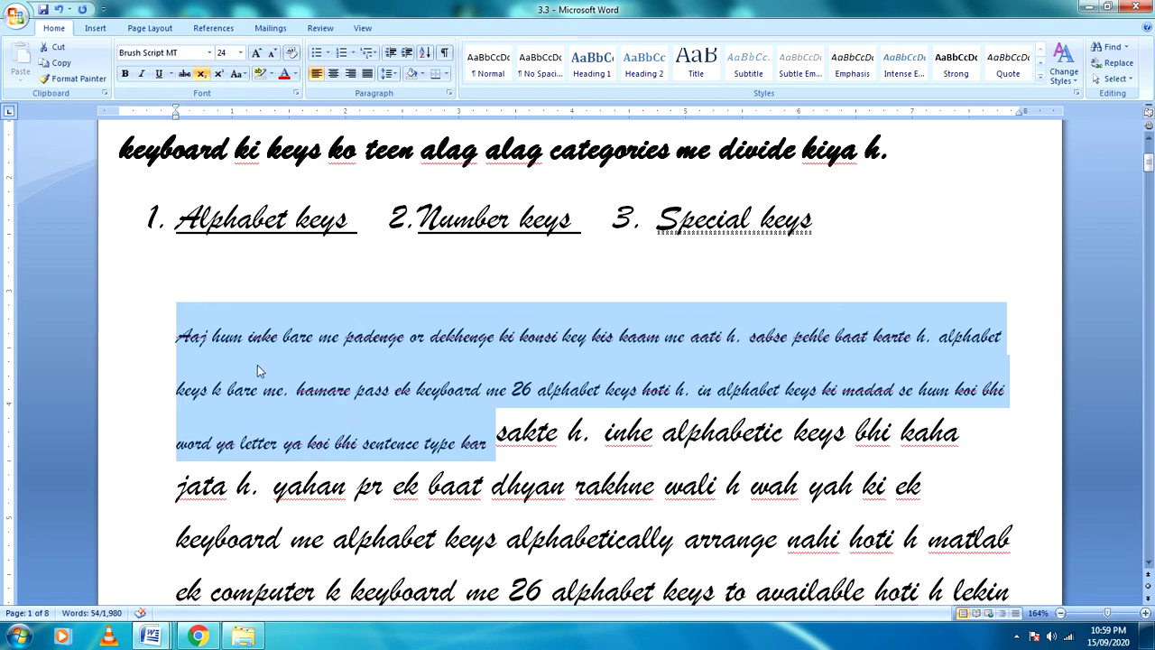
{"action": "left_click", "coordinate": [219, 75]}
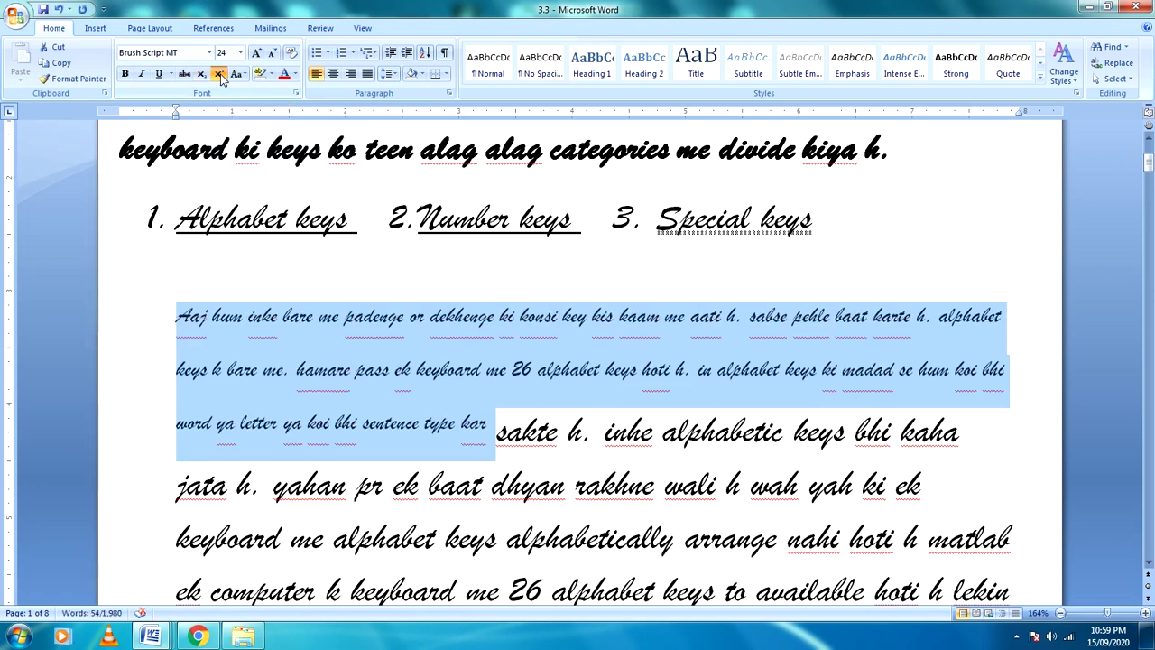
{"action": "left_click", "coordinate": [219, 75]}
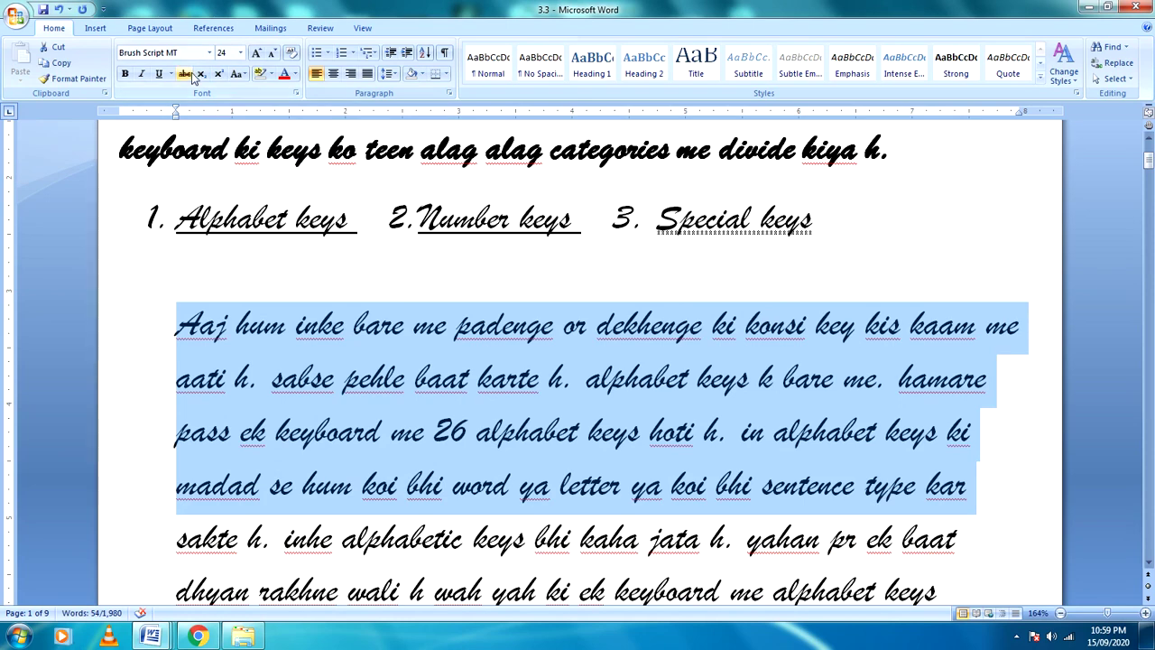
- Make the first four lines of the "Aaj hum inke bare me" paragraph superscript, trying strikethrough and subscript on them before settling on superscript
{"action": "left_click", "coordinate": [218, 75]}
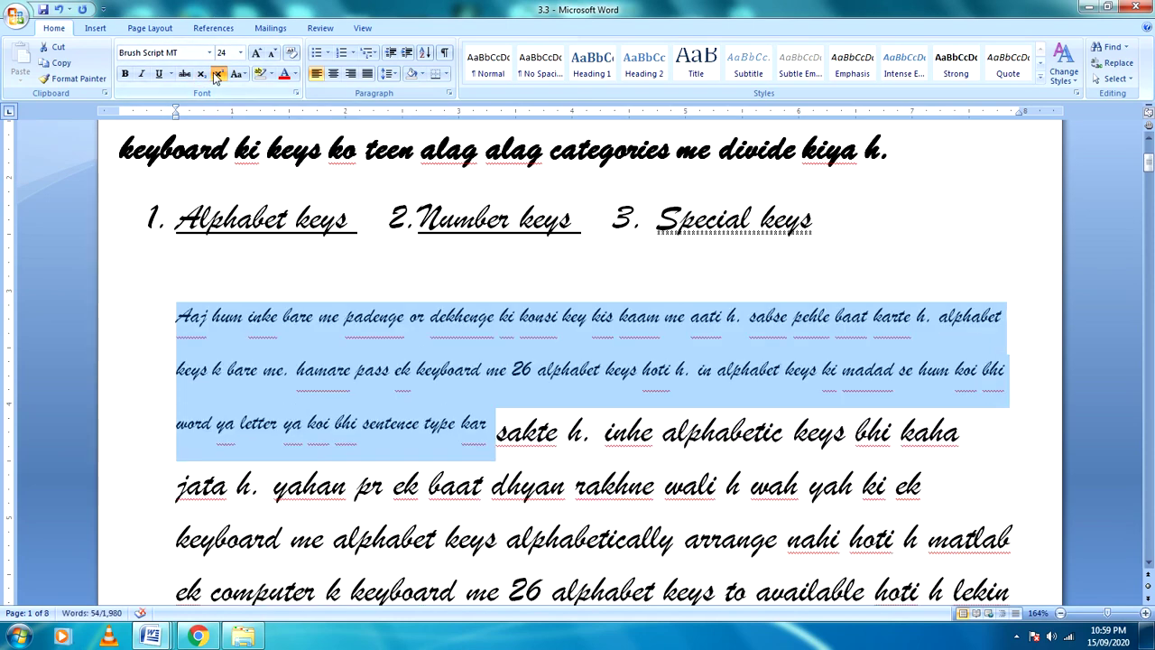
{"action": "left_click", "coordinate": [185, 75]}
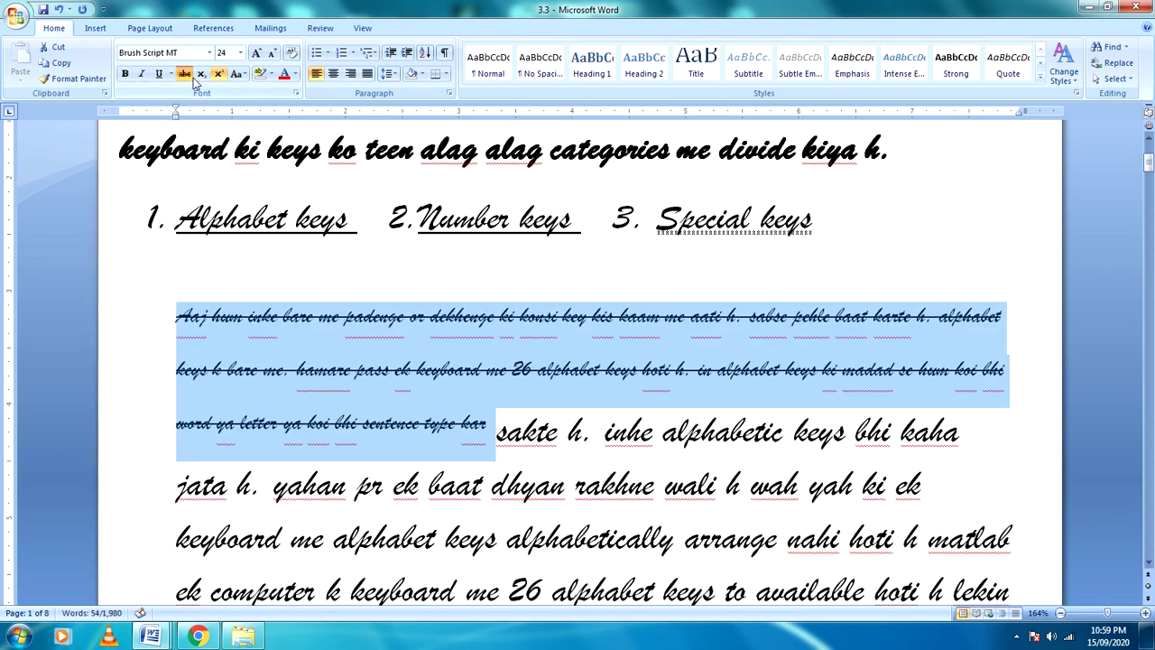
{"action": "left_click", "coordinate": [202, 78]}
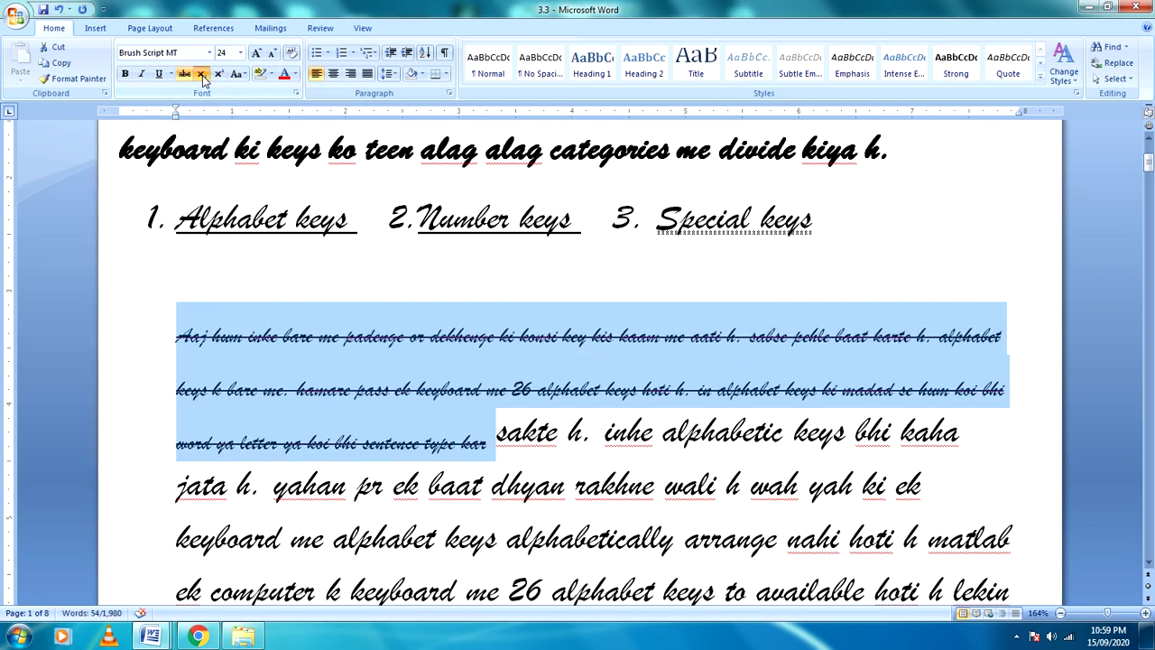
{"action": "left_click", "coordinate": [184, 74]}
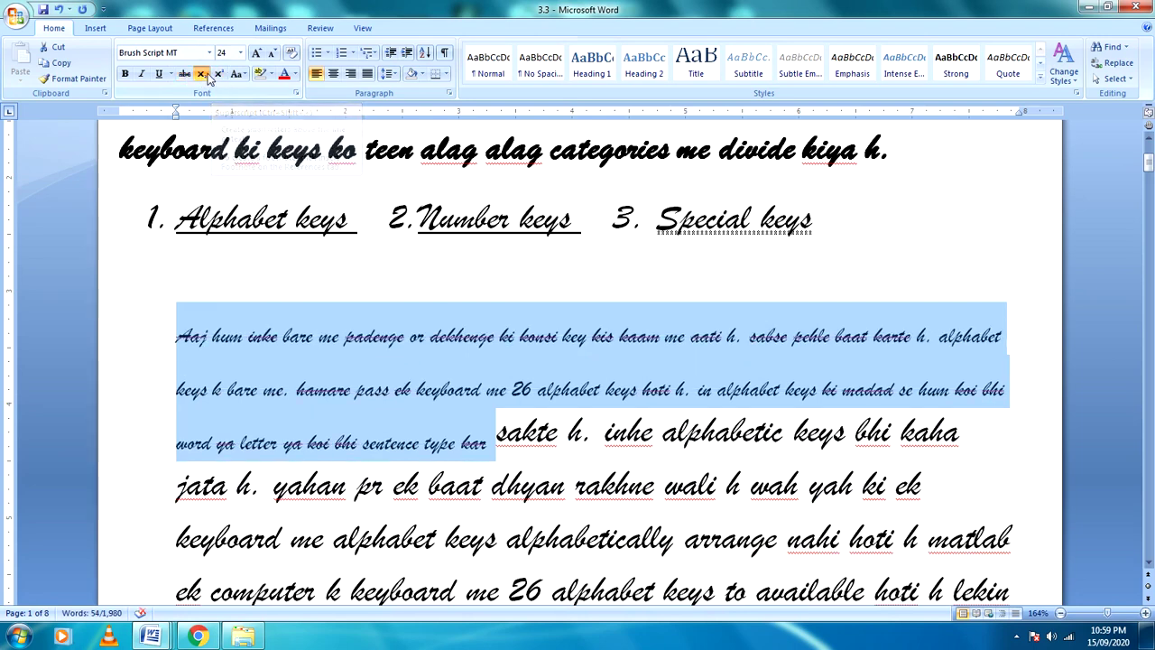
{"action": "left_click", "coordinate": [217, 75]}
{"action": "left_click", "coordinate": [279, 267]}
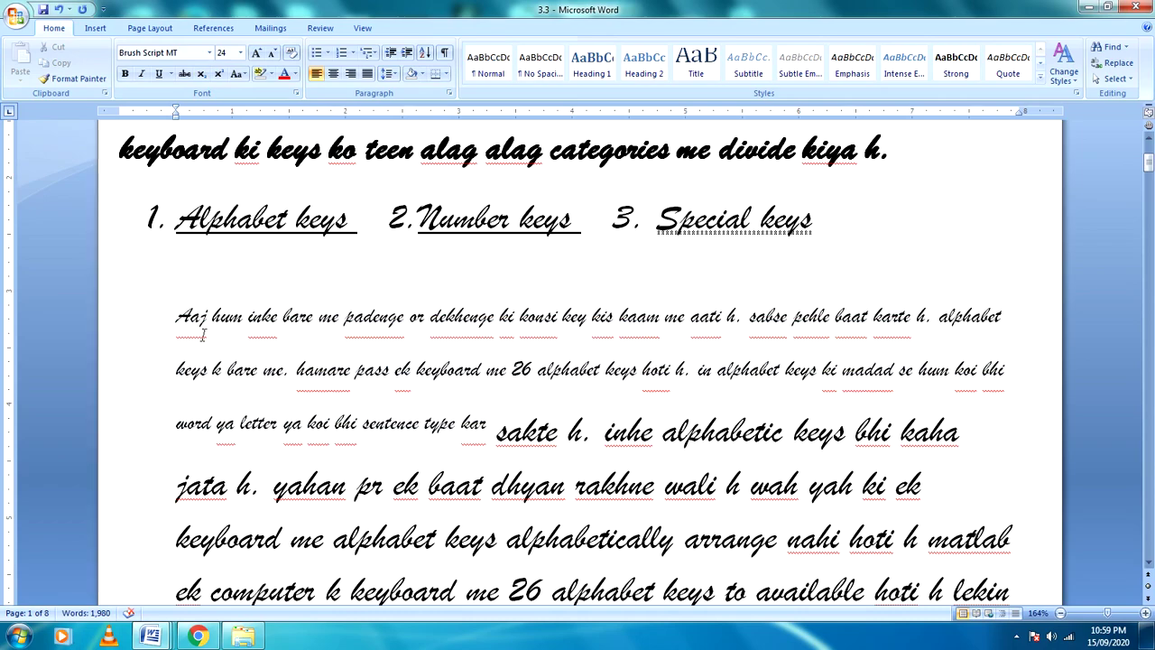
- Review the superscript lines against the surrounding text from the bold introduction to the end of the alphabet keys paragraph
{"action": "scroll", "coordinate": [473, 516], "scroll_direction": "down", "scroll_amount": 6}
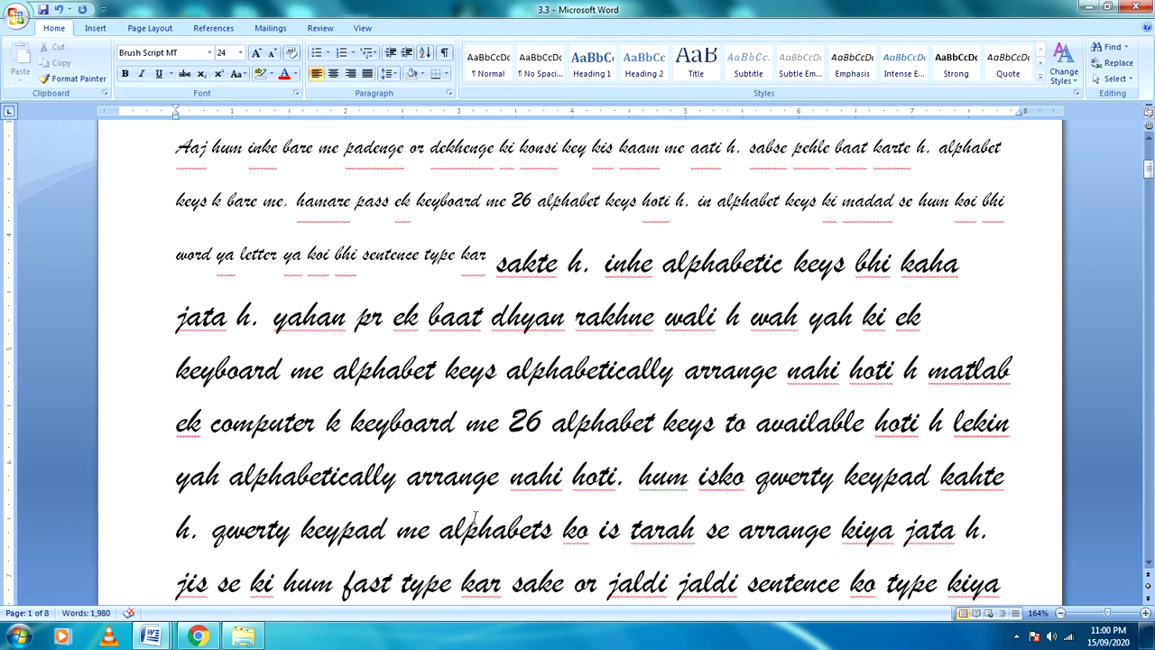
{"action": "scroll", "coordinate": [477, 522], "scroll_direction": "up", "scroll_amount": 7}
{"action": "scroll", "coordinate": [477, 521], "scroll_direction": "up", "scroll_amount": 1}
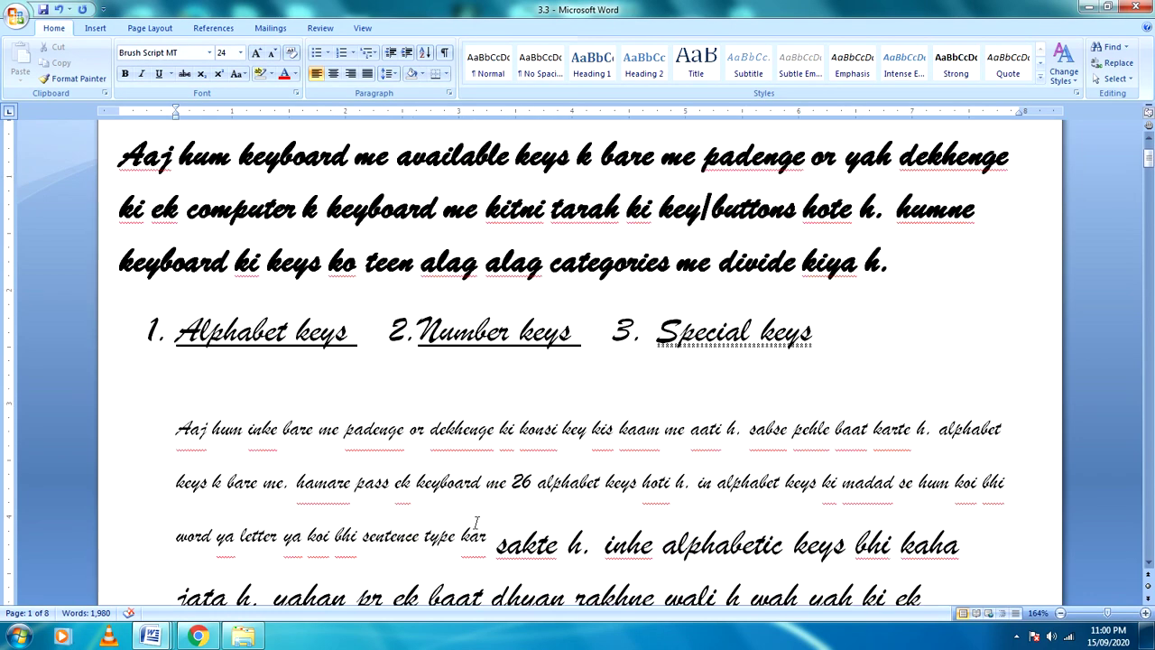
{"action": "scroll", "coordinate": [474, 524], "scroll_direction": "down", "scroll_amount": 1}
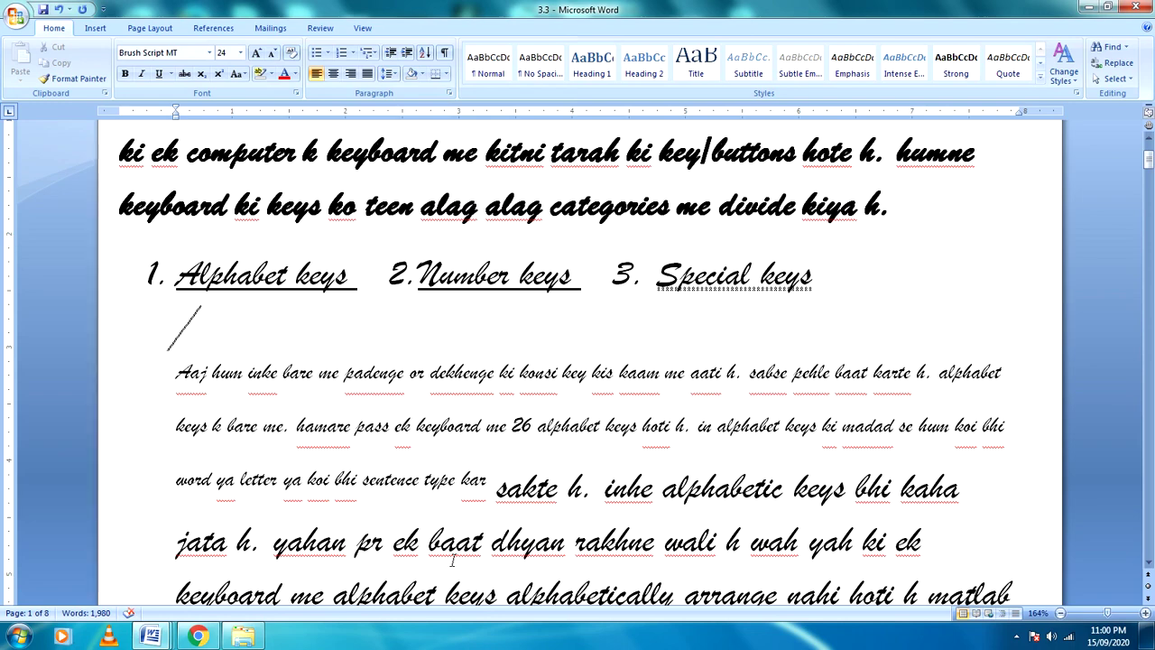
{"action": "scroll", "coordinate": [511, 469], "scroll_direction": "down", "scroll_amount": 5}
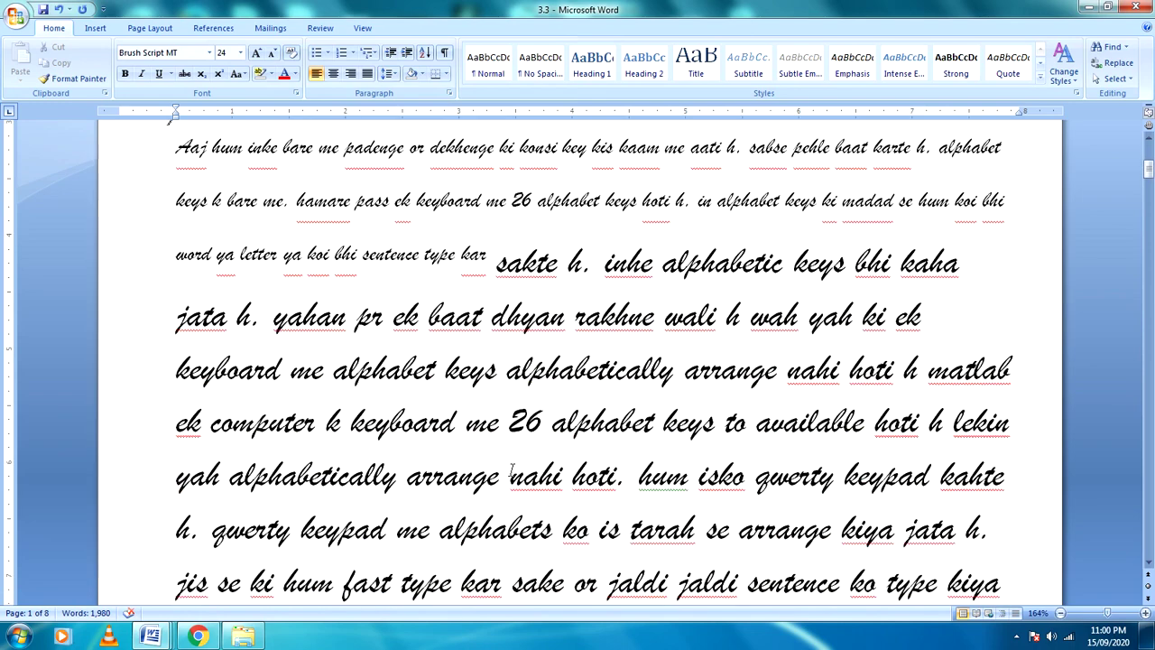
{"action": "scroll", "coordinate": [511, 469], "scroll_direction": "down", "scroll_amount": 6}
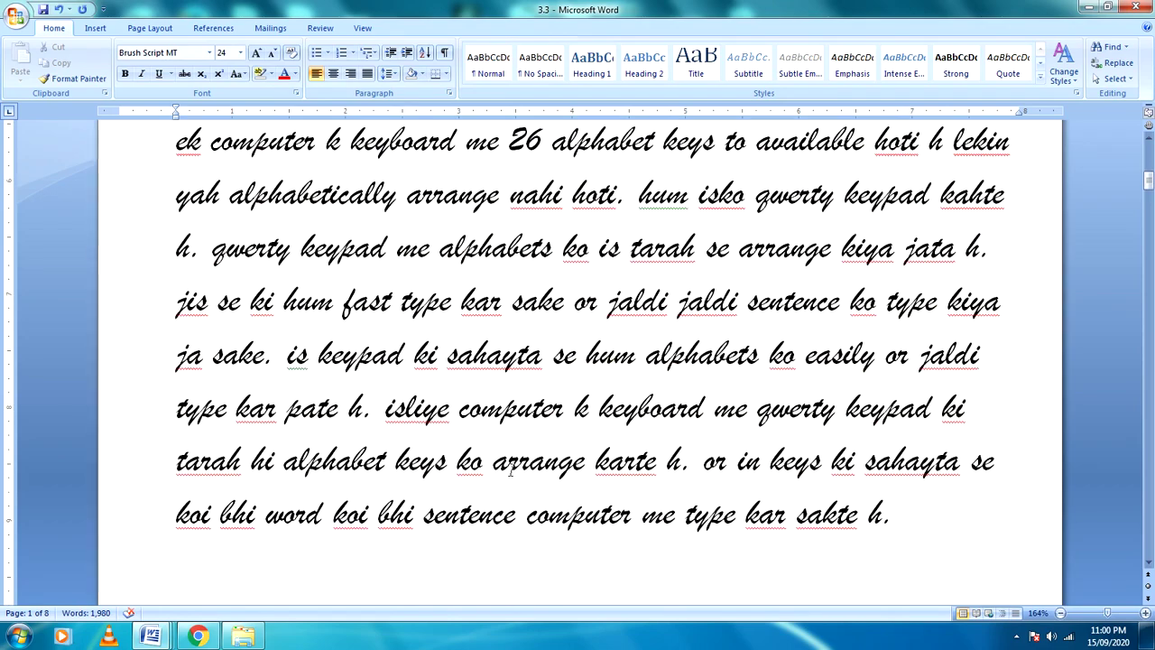
{"action": "scroll", "coordinate": [511, 469], "scroll_direction": "up", "scroll_amount": 5}
{"action": "scroll", "coordinate": [511, 469], "scroll_direction": "down", "scroll_amount": 6}
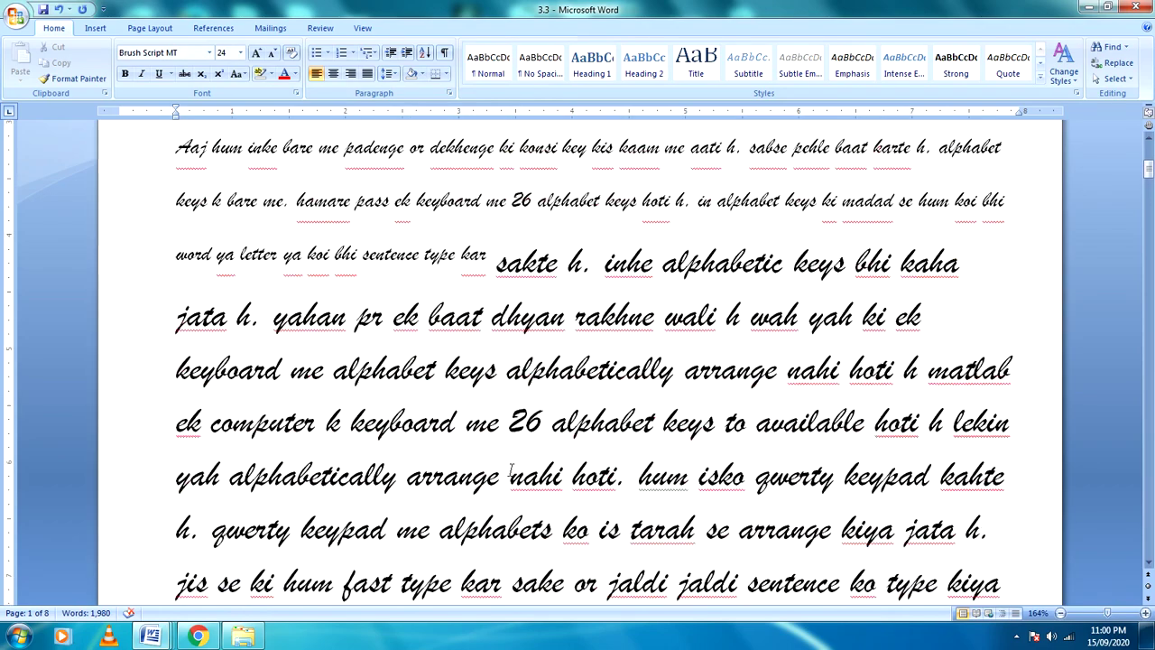
- Strike through the first line of the "ab baat karte h keyboard me available" number keys paragraph and deselect it
{"action": "scroll", "coordinate": [510, 473], "scroll_direction": "down", "scroll_amount": 8}
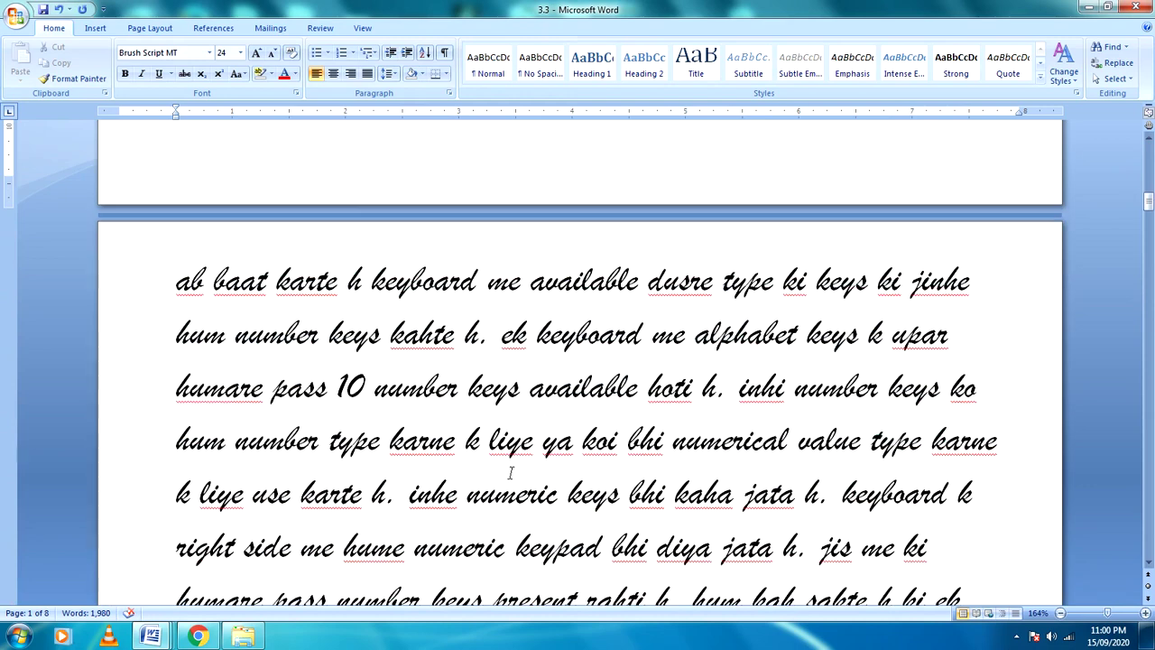
{"action": "scroll", "coordinate": [511, 472], "scroll_direction": "down", "scroll_amount": 1}
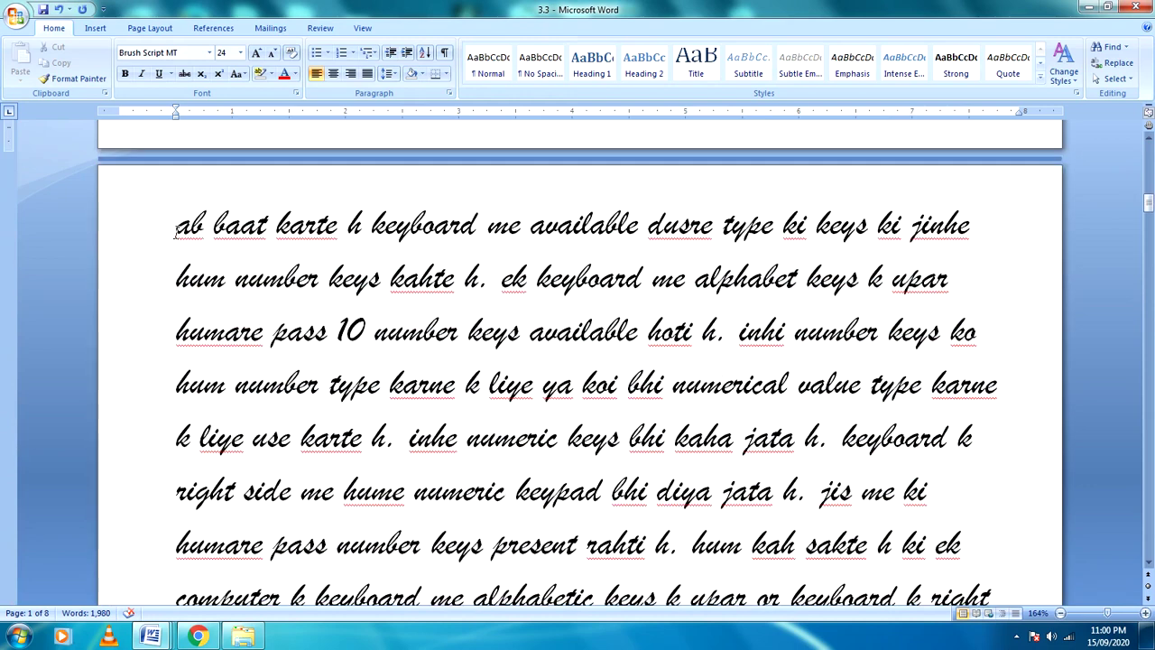
{"action": "left_click_drag", "start_coordinate": [170, 230], "coordinate": [960, 239]}
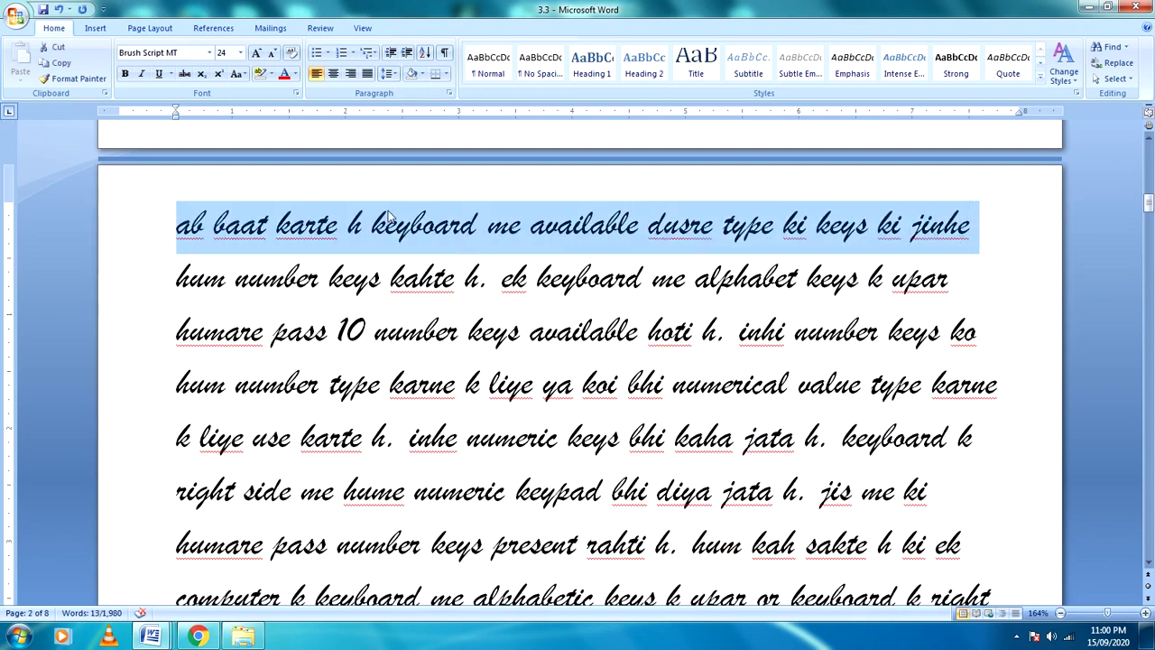
{"action": "left_click", "coordinate": [185, 76]}
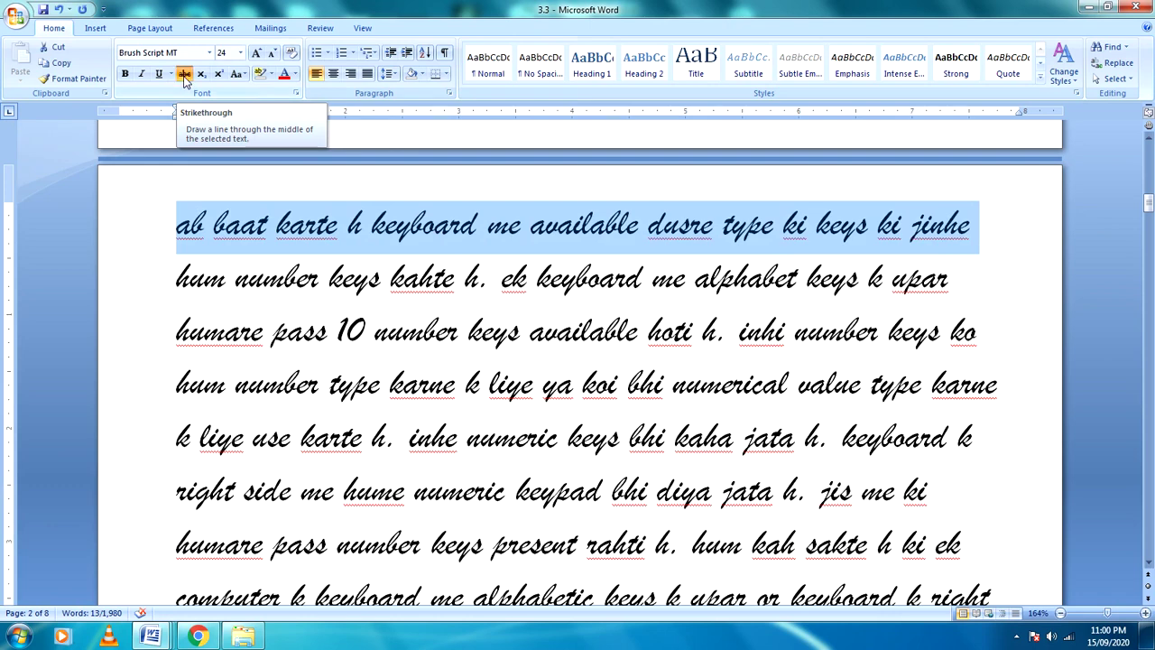
{"action": "left_click", "coordinate": [168, 281]}
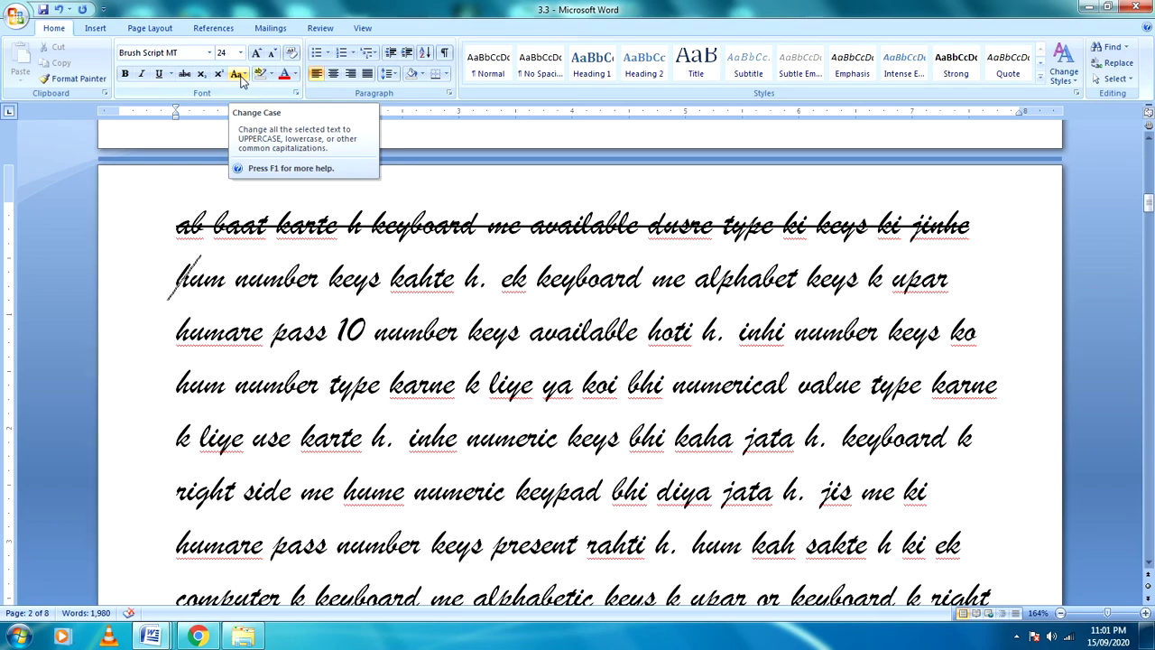
- Change the "jisme hum sabse pehle dekhenge" space bar paragraph to sentence case and deselect it
{"action": "scroll", "coordinate": [177, 509], "scroll_direction": "down", "scroll_amount": 3}
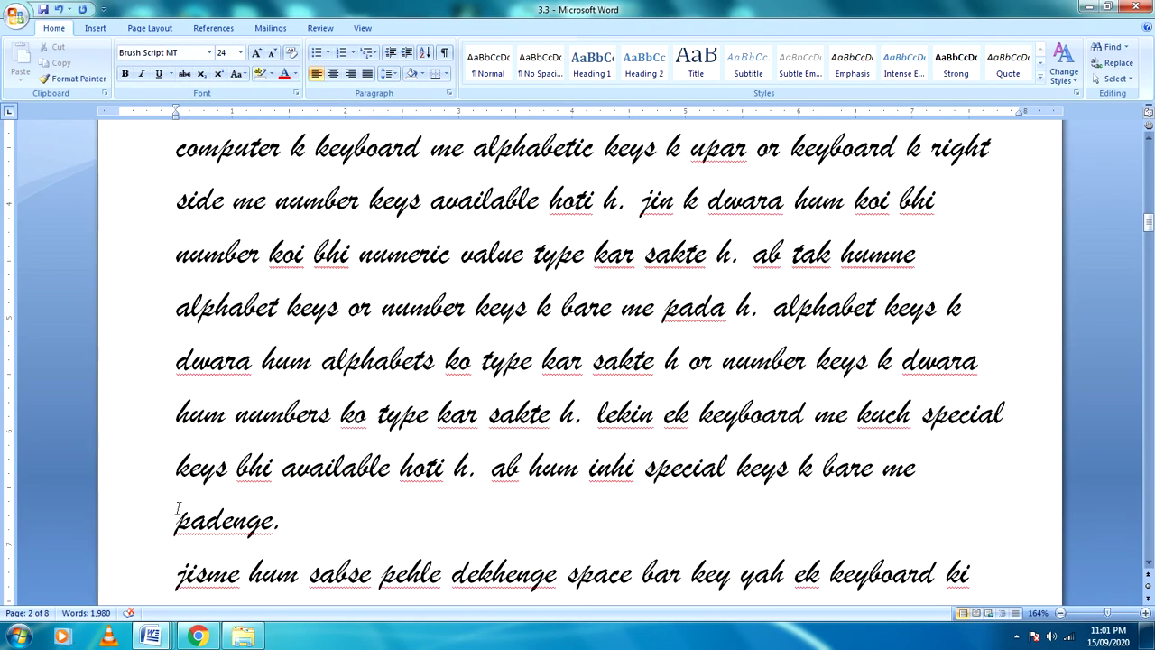
{"action": "scroll", "coordinate": [177, 510], "scroll_direction": "down", "scroll_amount": 2}
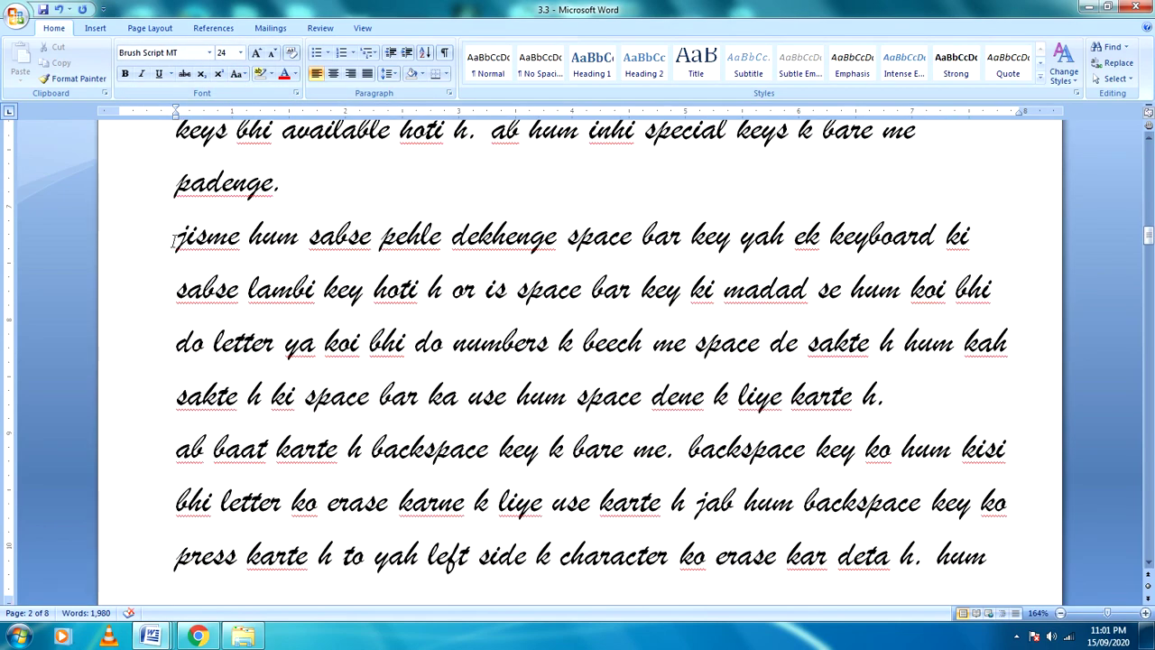
{"action": "left_click_drag", "start_coordinate": [173, 240], "coordinate": [946, 420]}
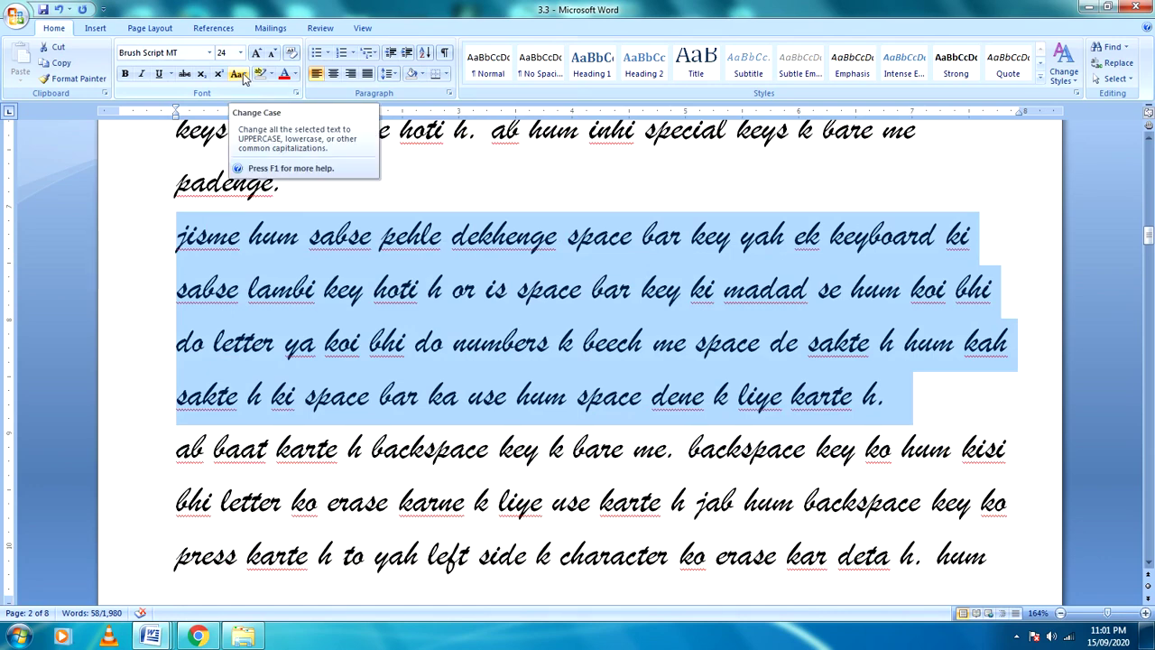
{"action": "left_click", "coordinate": [237, 75]}
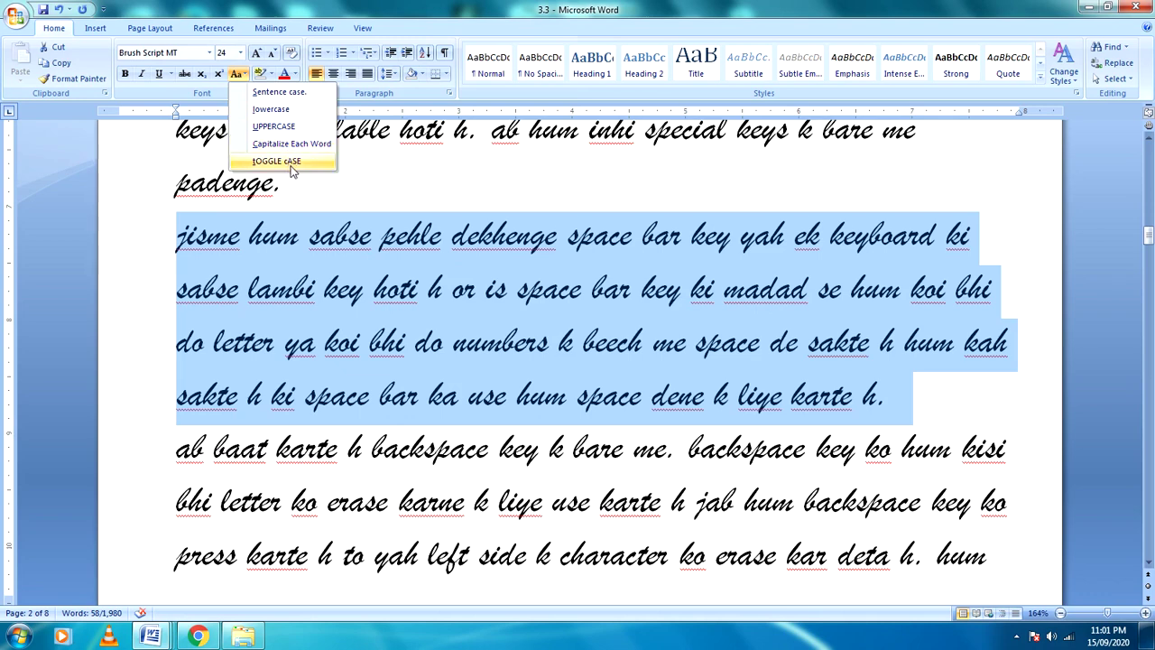
{"action": "left_click", "coordinate": [287, 96]}
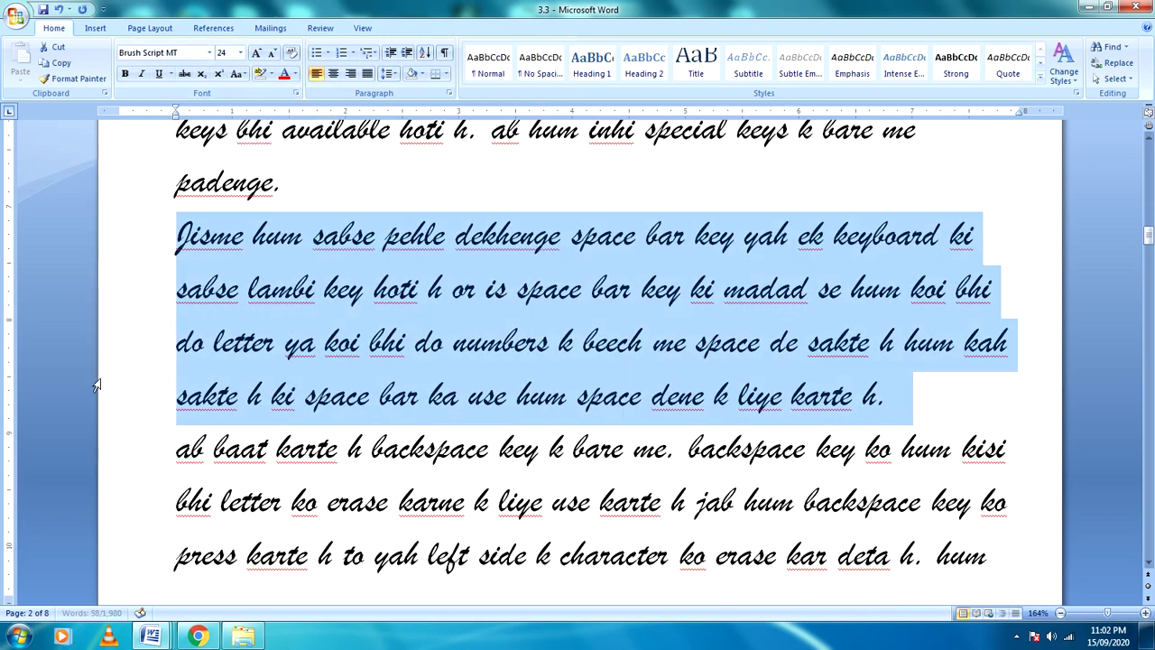
{"action": "left_click", "coordinate": [135, 345]}
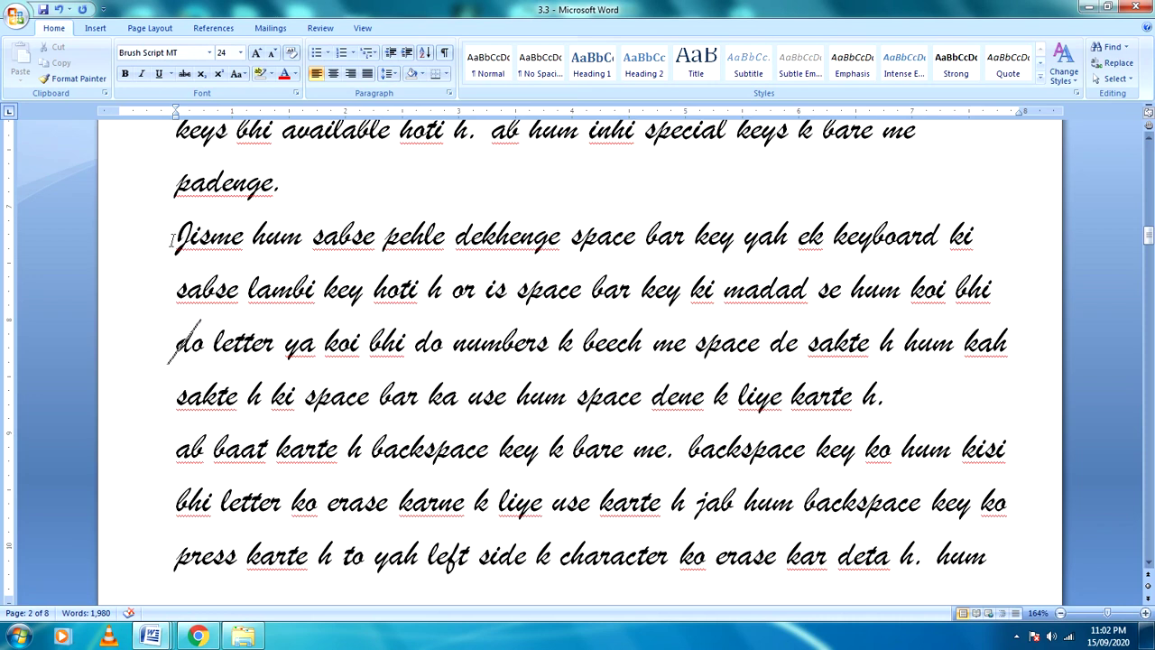
- Set the font of the whole space bar paragraph to Calibri (Body) and deselect it
{"action": "left_click_drag", "start_coordinate": [174, 237], "coordinate": [912, 393]}
{"action": "left_click", "coordinate": [209, 52]}
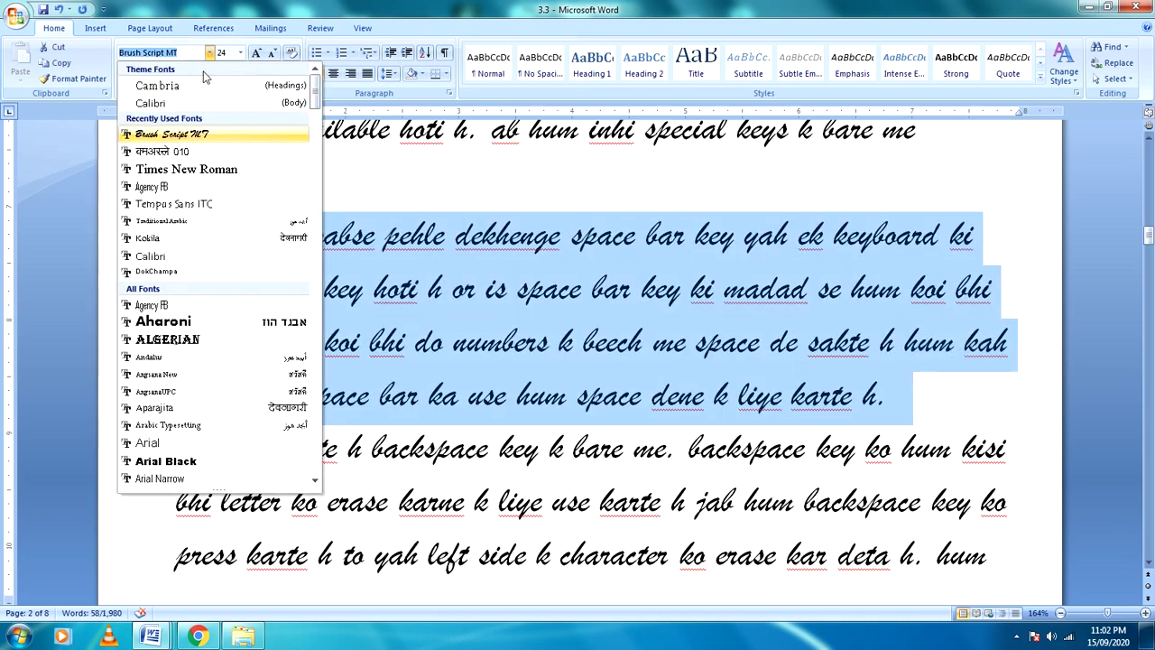
{"action": "left_click", "coordinate": [180, 106]}
{"action": "left_click", "coordinate": [132, 361]}
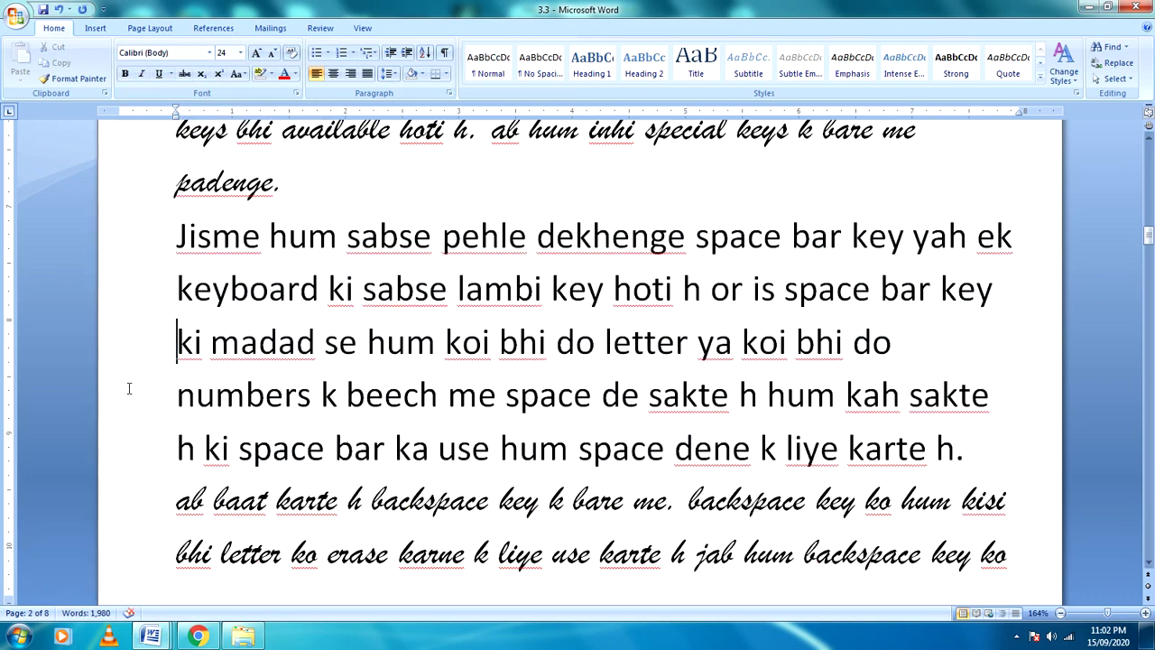
- Reapply sentence case to the Calibri space bar paragraph and clear the selection
{"action": "left_click_drag", "start_coordinate": [176, 237], "coordinate": [977, 451]}
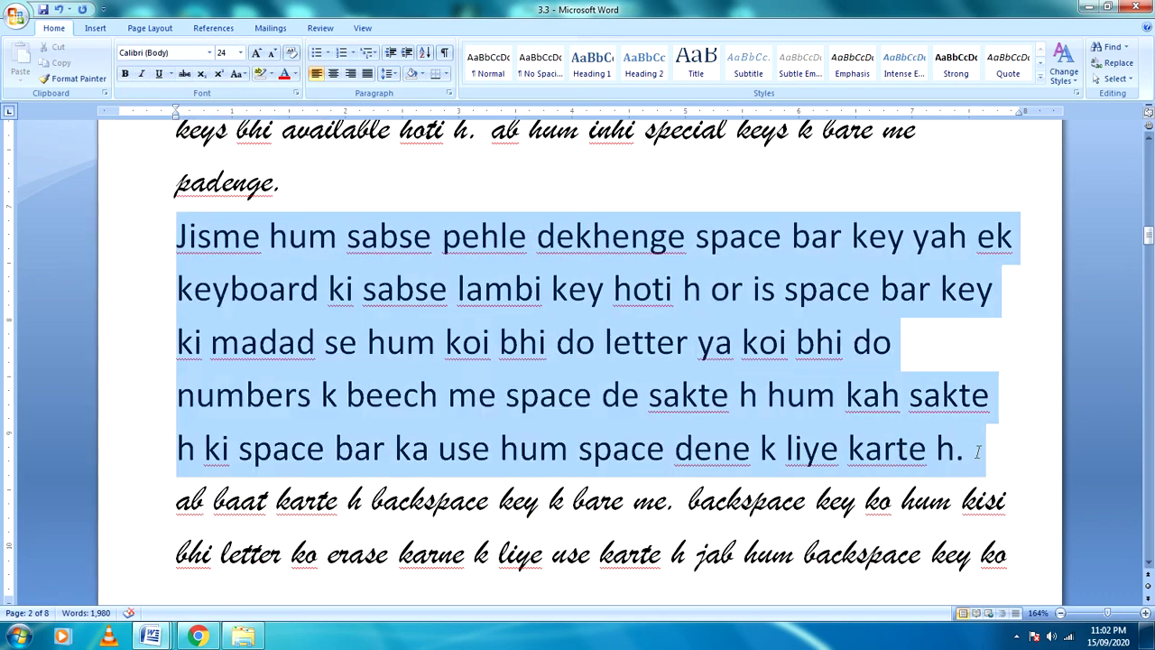
{"action": "left_click", "coordinate": [242, 75]}
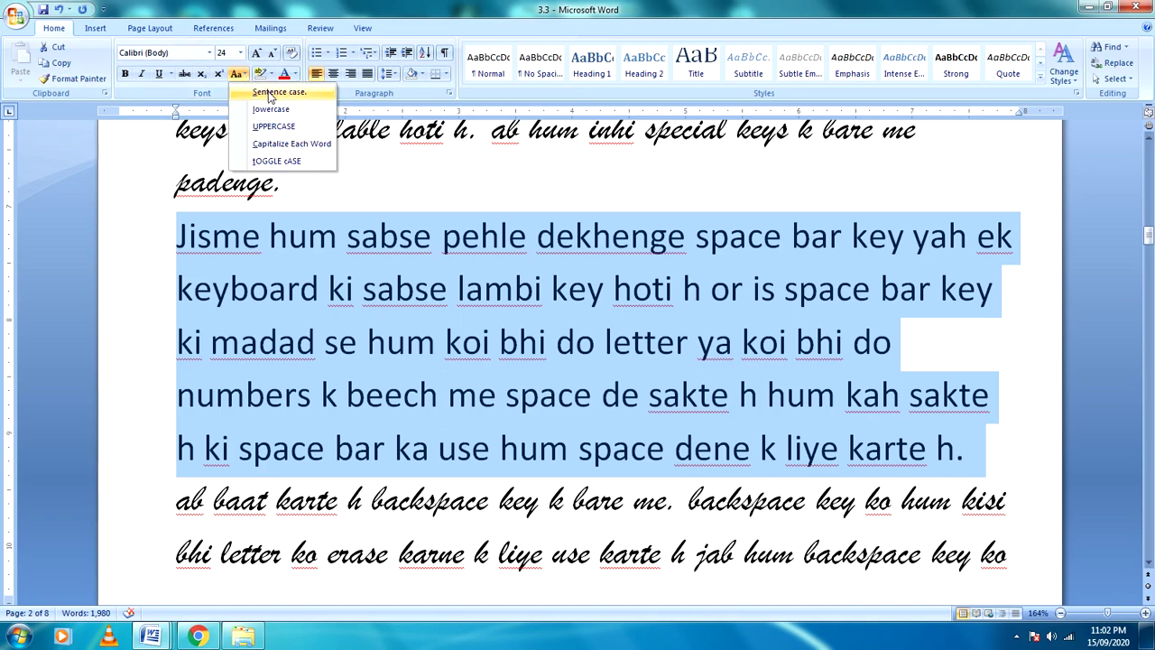
{"action": "left_click", "coordinate": [274, 94]}
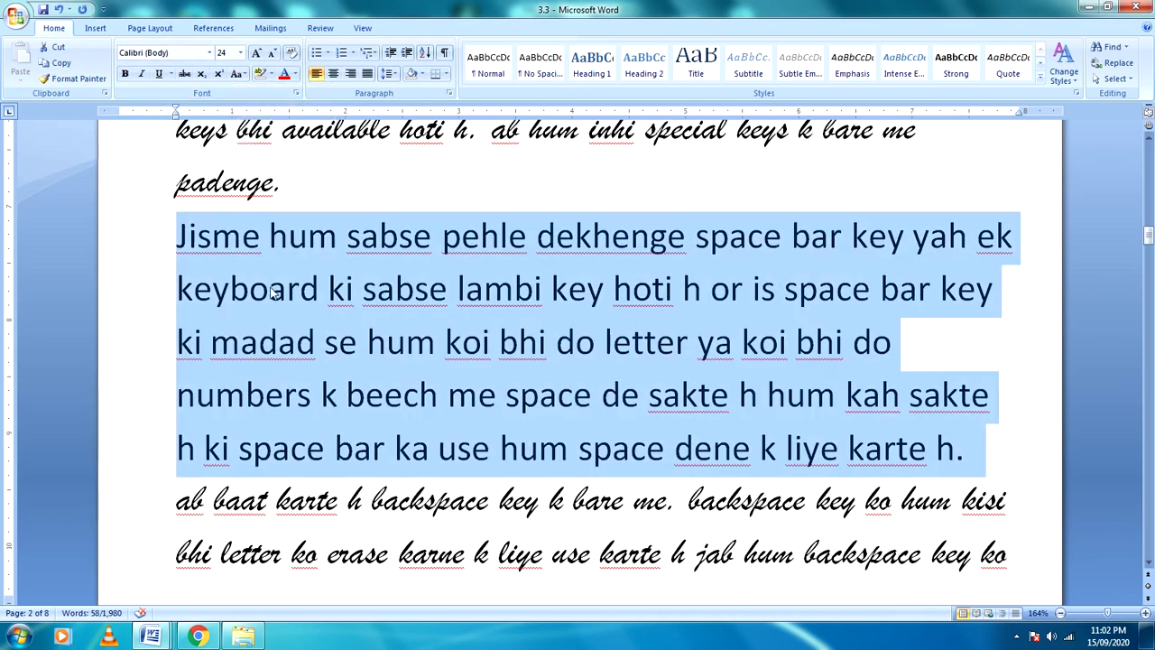
{"action": "key", "text": "Left"}
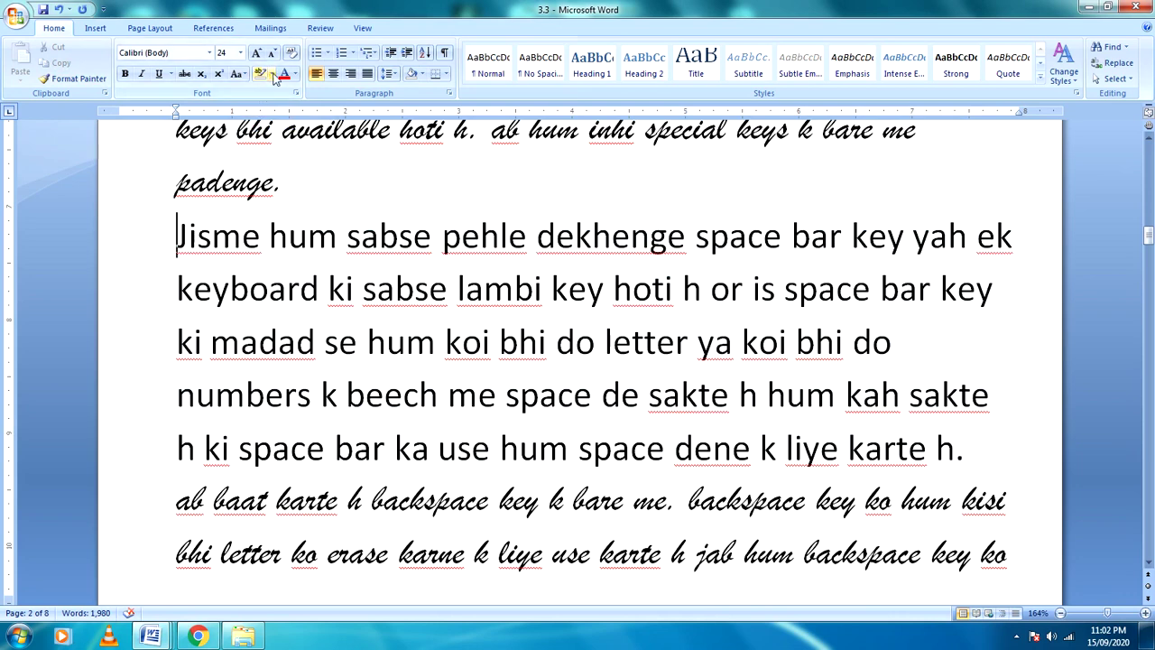
- Convert the entire space bar paragraph to lowercase and deselect it
{"action": "left_click_drag", "start_coordinate": [177, 236], "coordinate": [713, 350]}
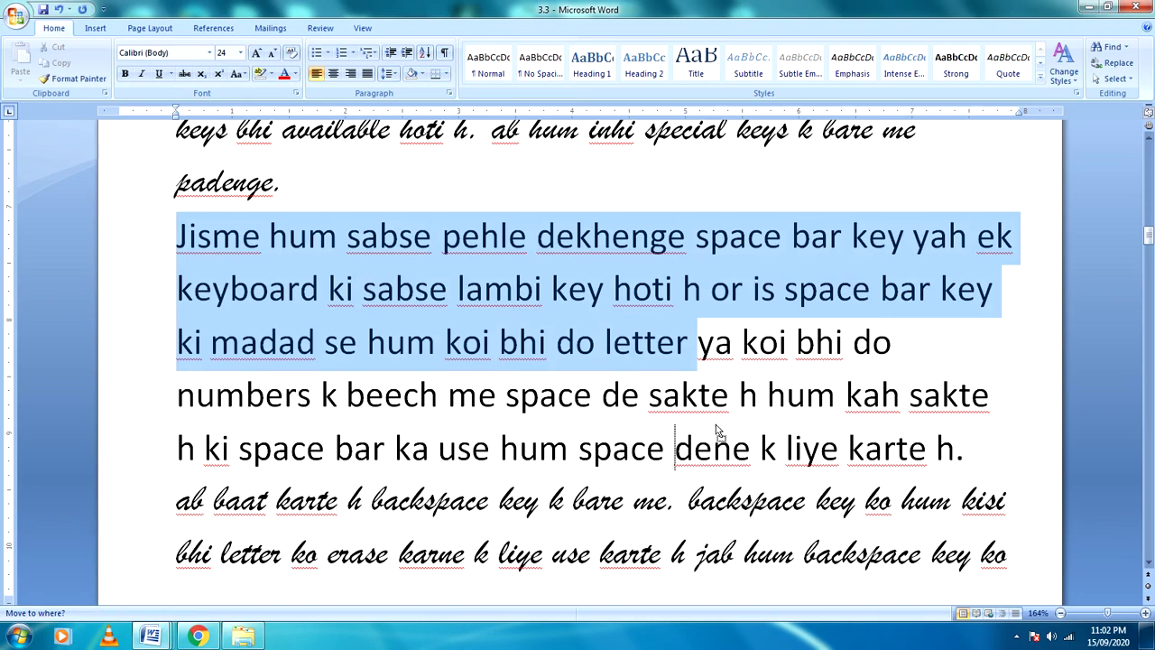
{"action": "left_click", "coordinate": [379, 307]}
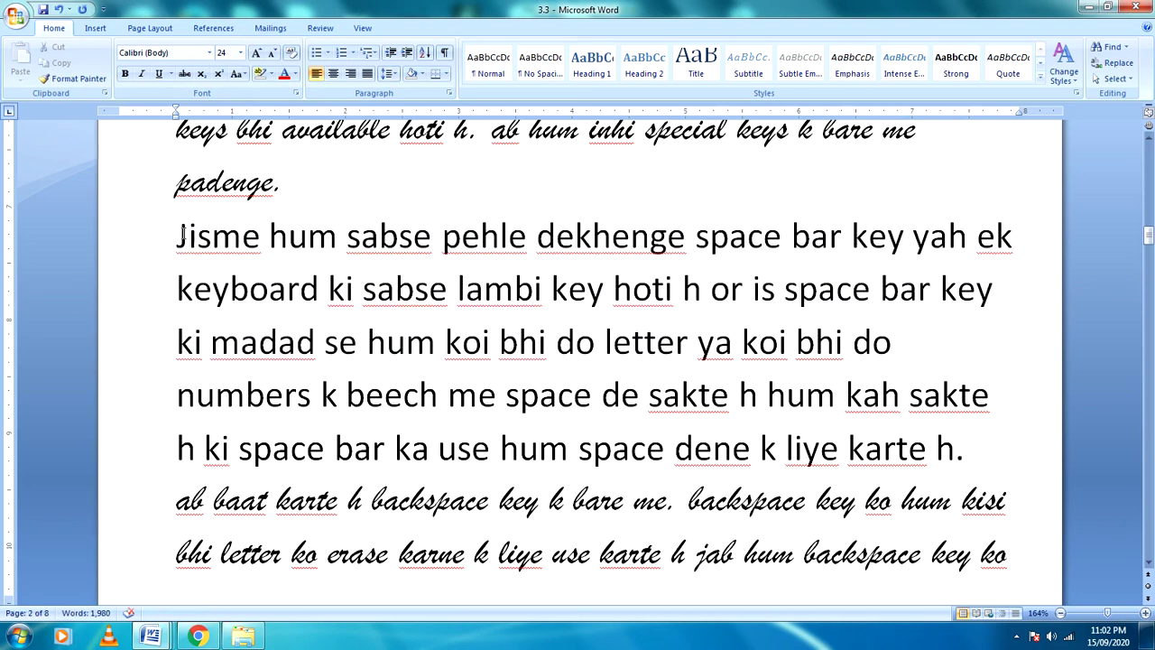
{"action": "left_click_drag", "start_coordinate": [177, 236], "coordinate": [967, 456]}
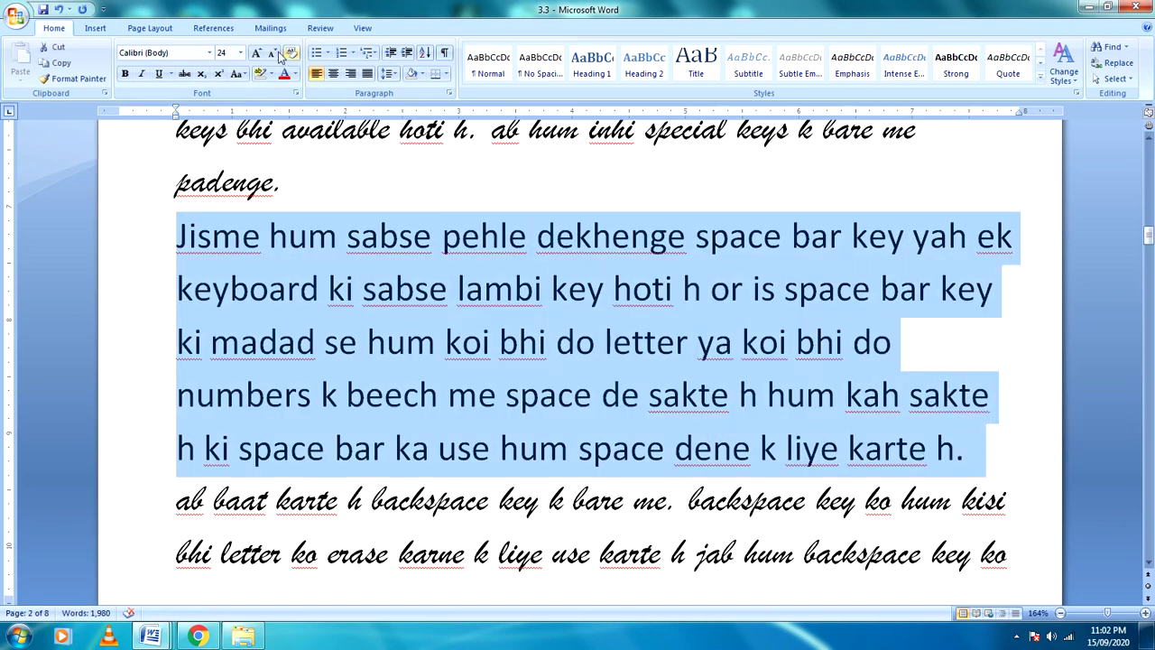
{"action": "left_click", "coordinate": [240, 74]}
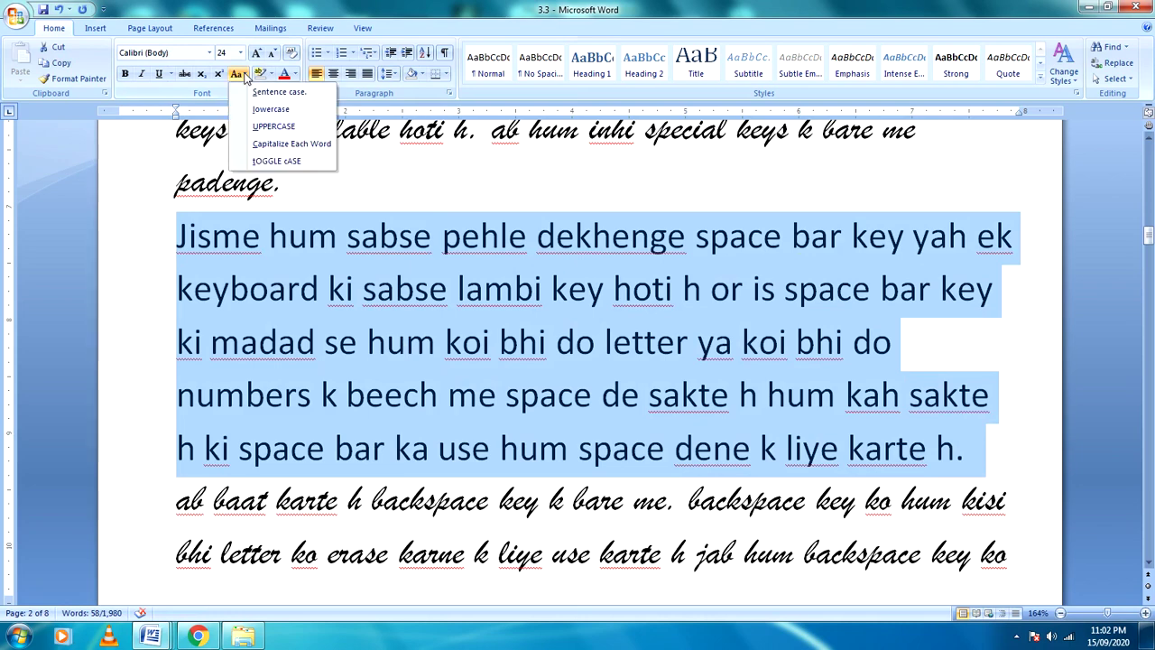
{"action": "left_click", "coordinate": [269, 109]}
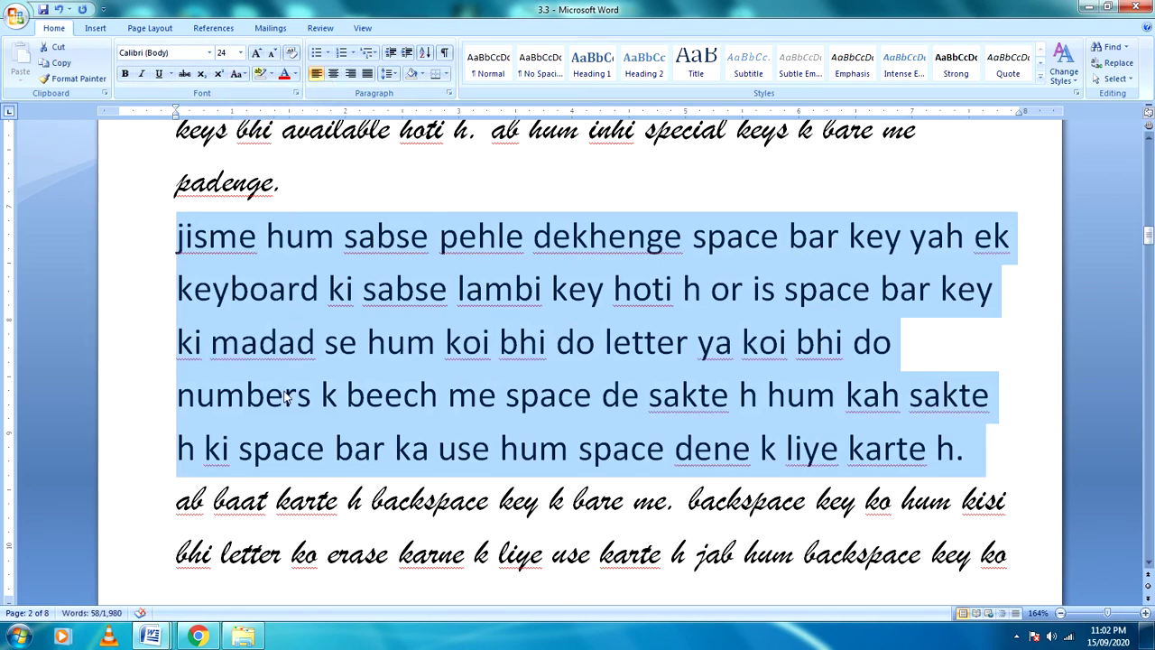
{"action": "left_click", "coordinate": [167, 402]}
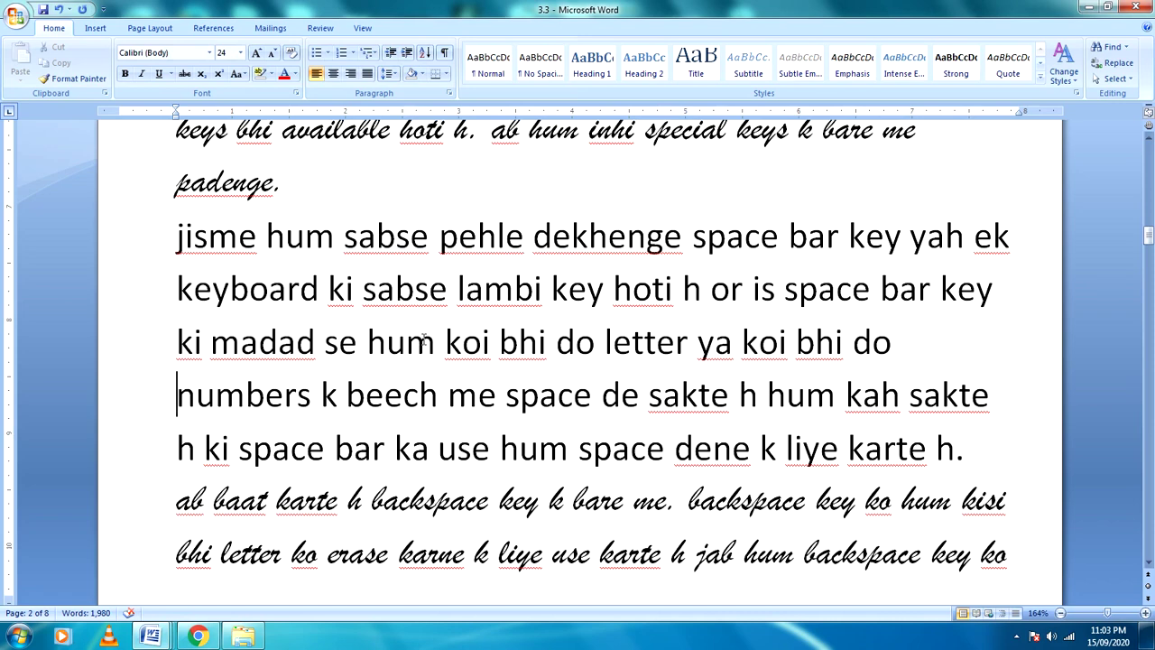
- Convert the entire space bar paragraph to UPPERCASE and deselect it
{"action": "left_click_drag", "start_coordinate": [175, 249], "coordinate": [987, 456]}
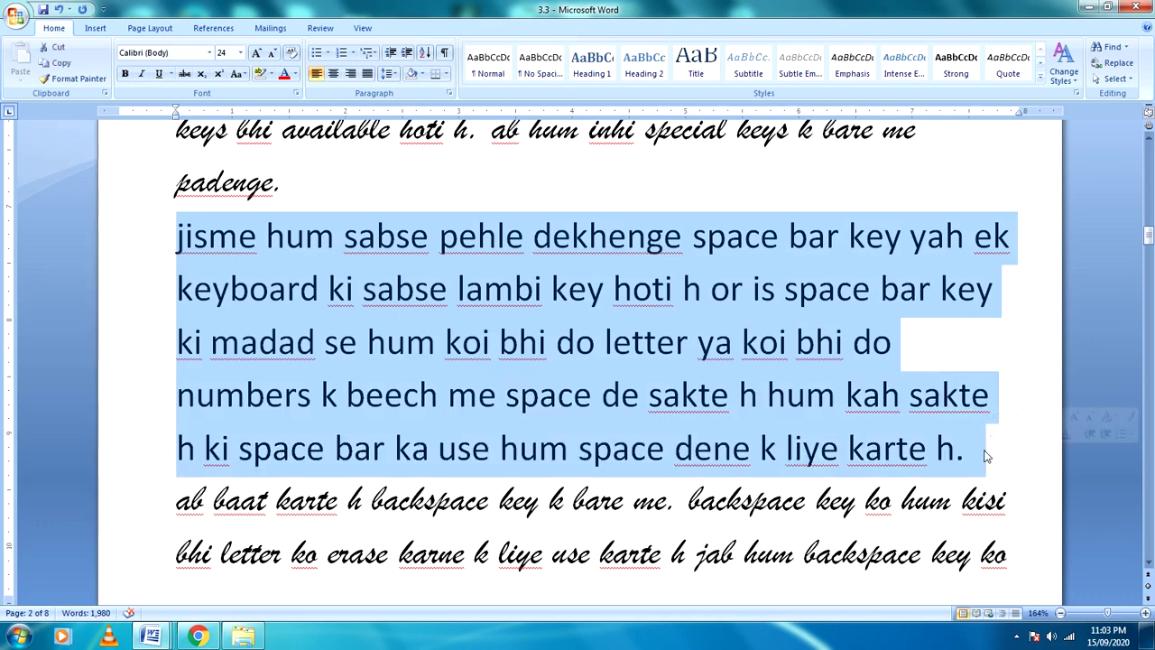
{"action": "left_click", "coordinate": [238, 74]}
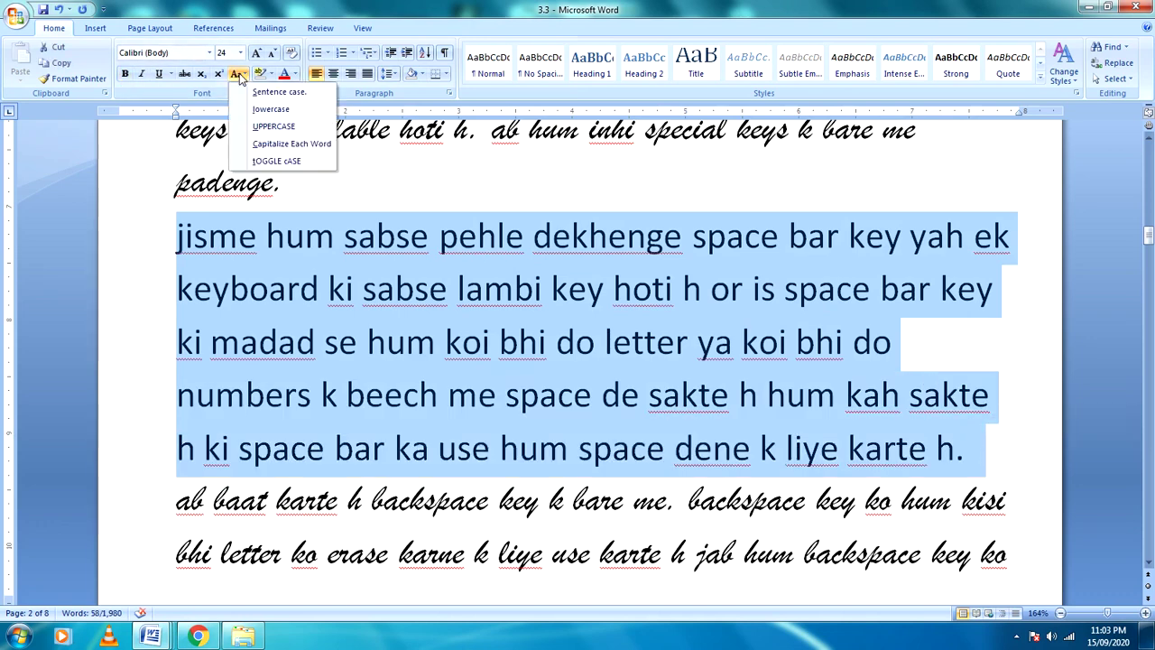
{"action": "left_click", "coordinate": [267, 129]}
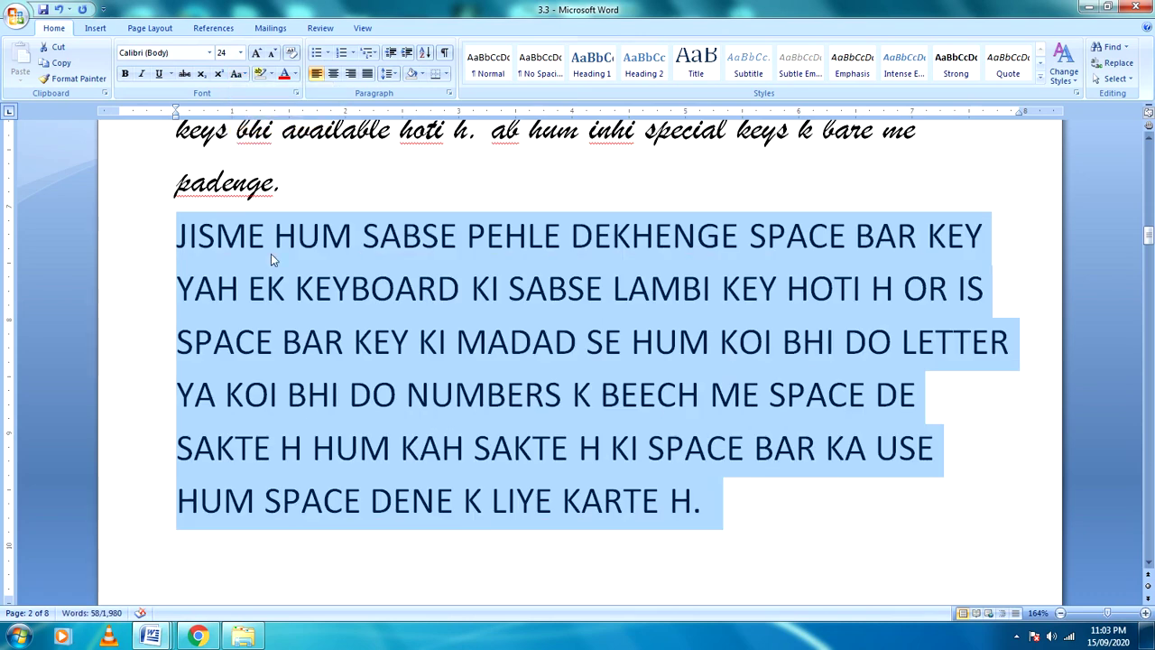
{"action": "left_click", "coordinate": [178, 341]}
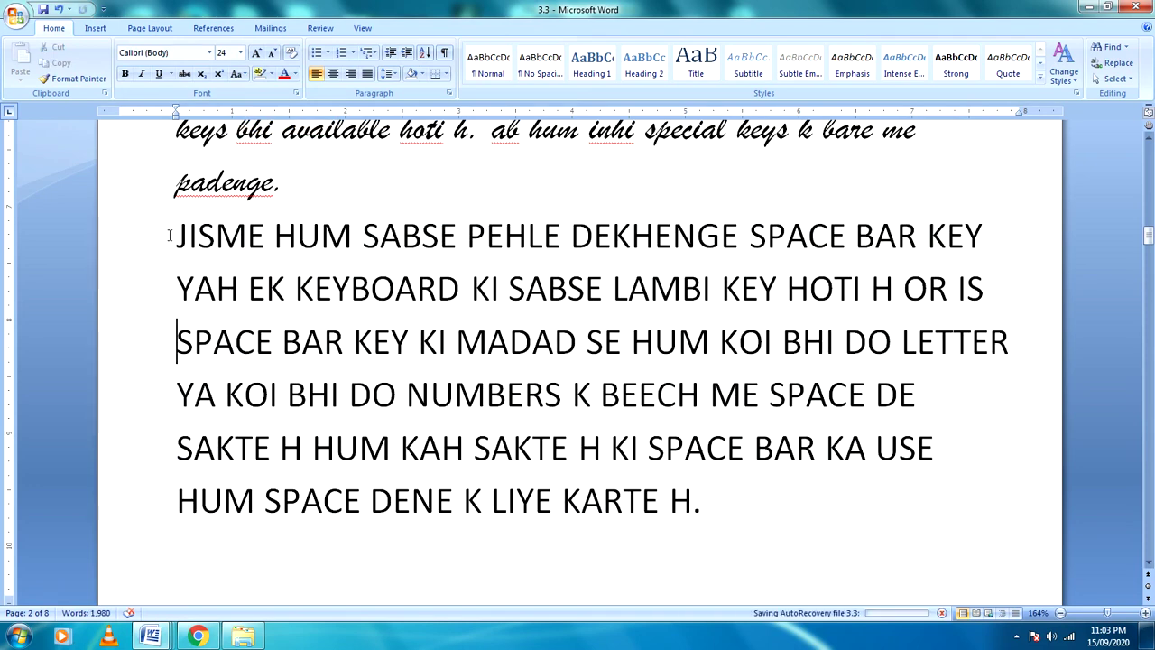
- Apply Capitalize Each Word to the entire space bar paragraph and deselect it
{"action": "left_click", "coordinate": [198, 254]}
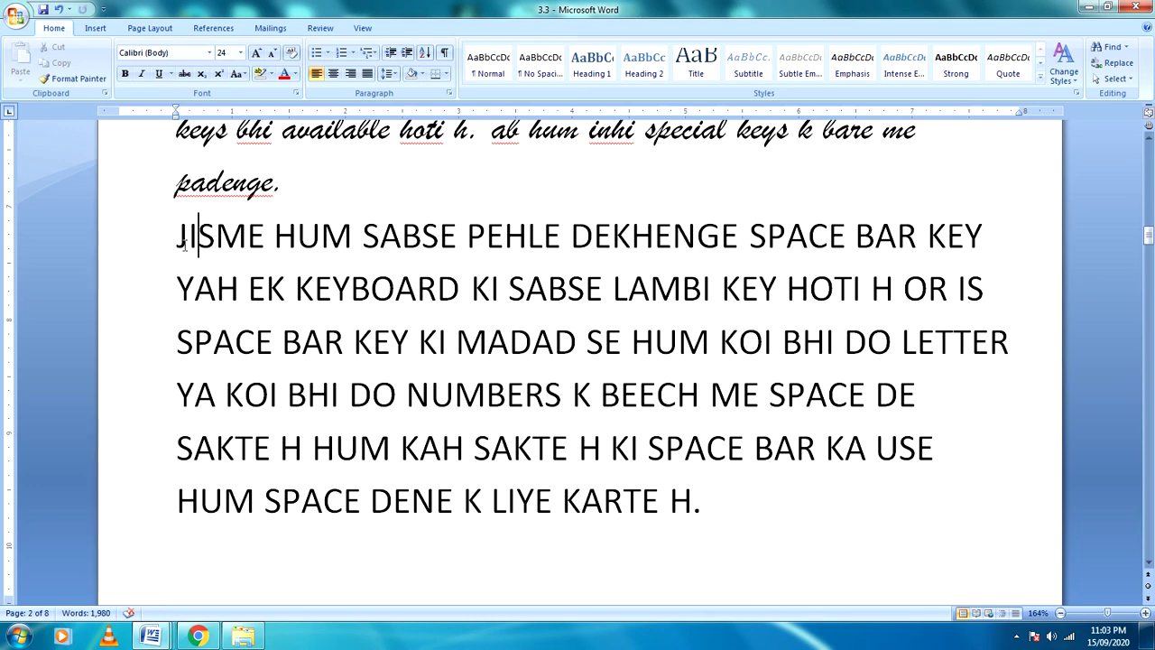
{"action": "left_click_drag", "start_coordinate": [184, 244], "coordinate": [704, 505]}
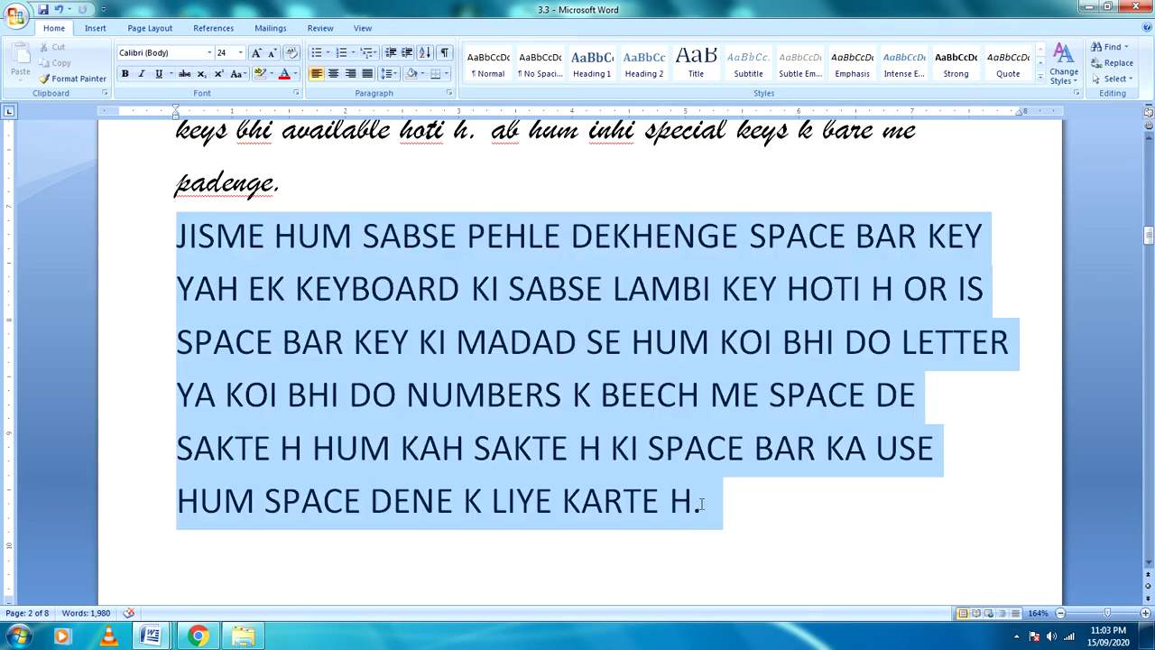
{"action": "left_click", "coordinate": [241, 74]}
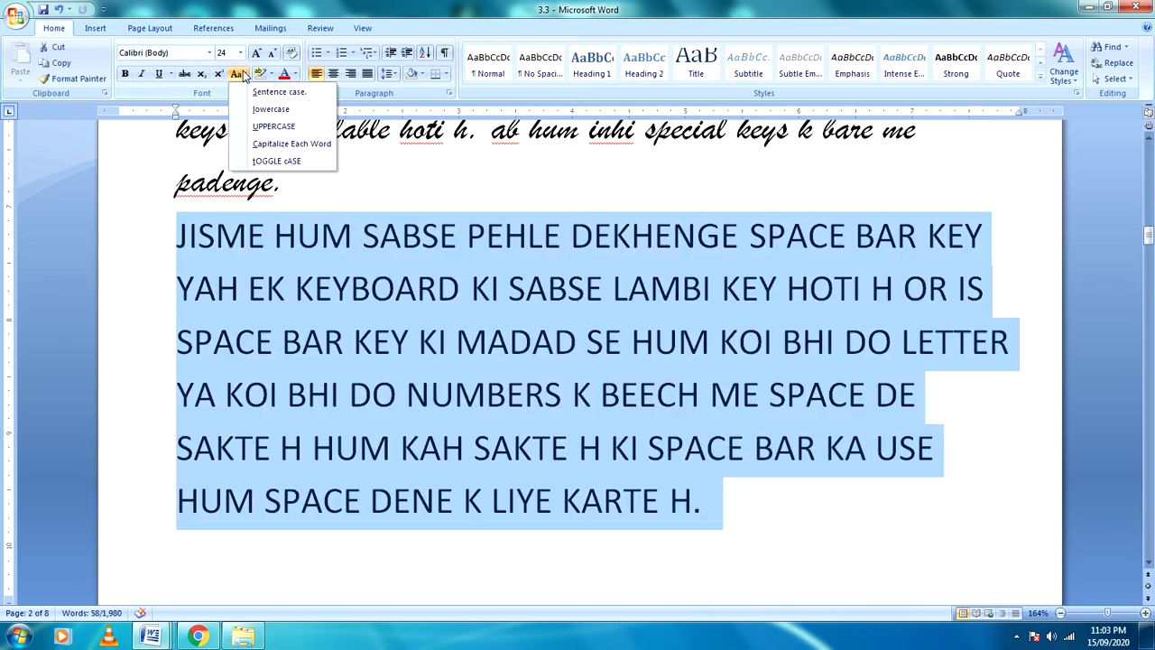
{"action": "left_click", "coordinate": [267, 147]}
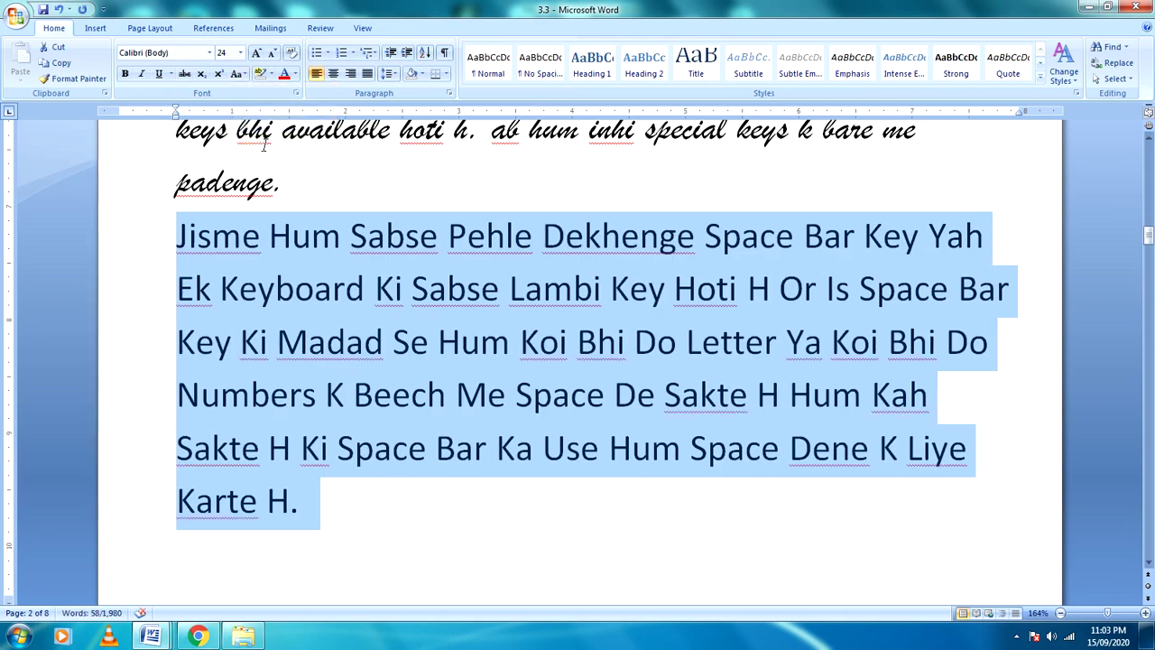
{"action": "left_click", "coordinate": [440, 485]}
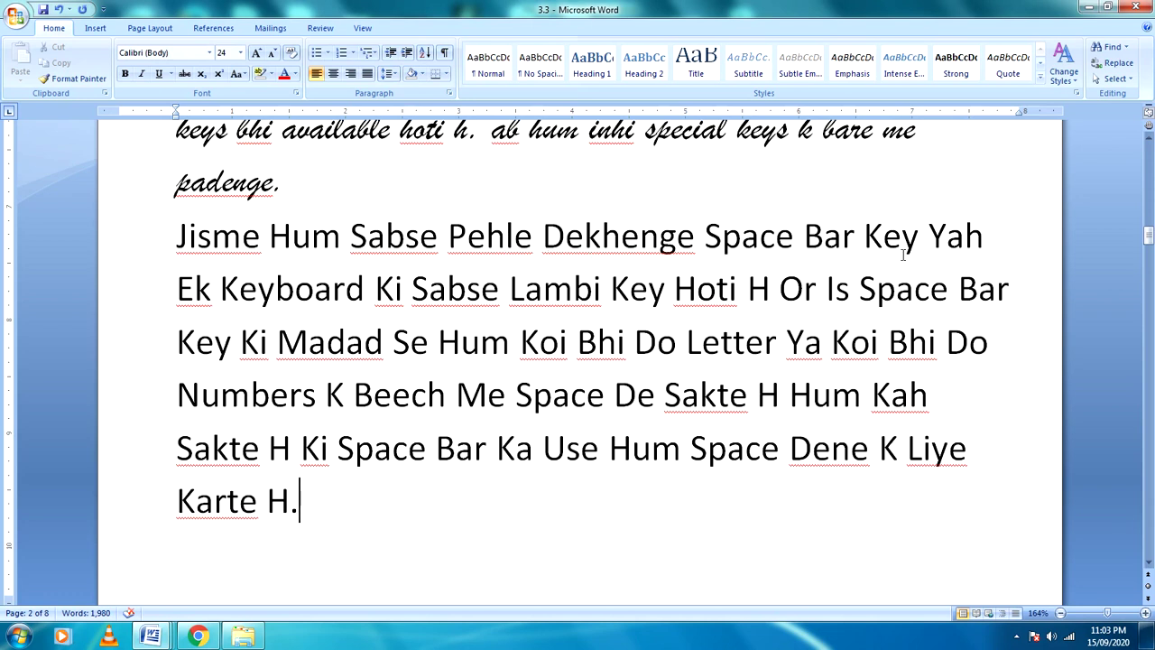
- Apply tOGGLE cASE to the entire space bar paragraph
{"action": "key", "text": "ctrl+End"}
{"action": "left_click_drag", "start_coordinate": [175, 236], "coordinate": [471, 501]}
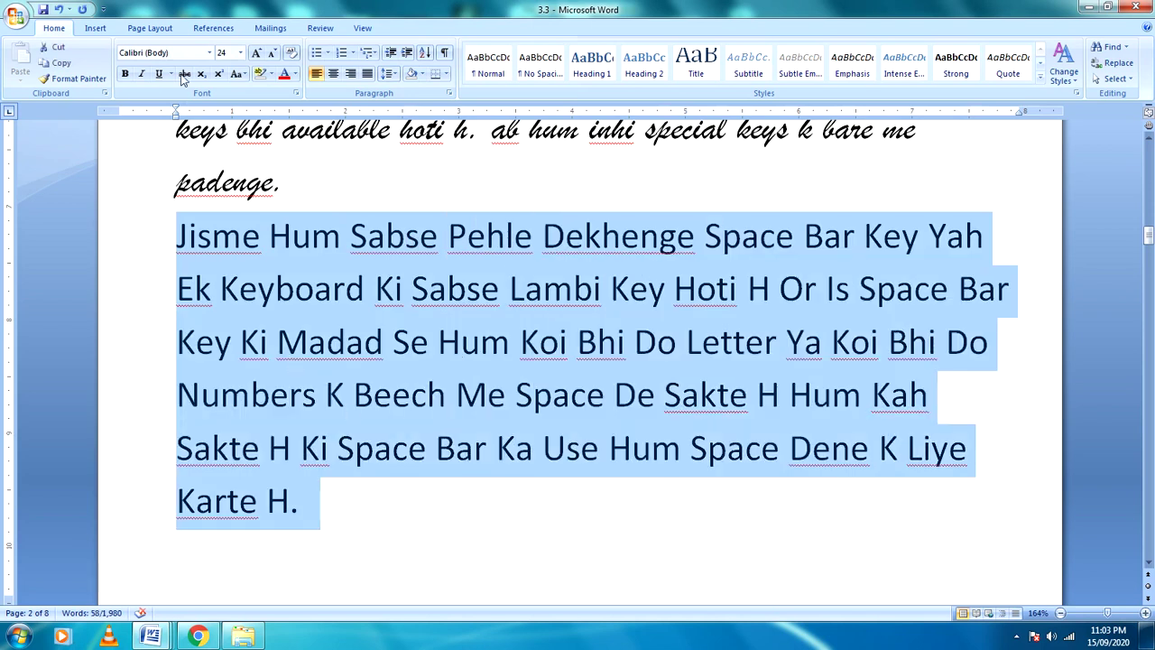
{"action": "left_click", "coordinate": [238, 74]}
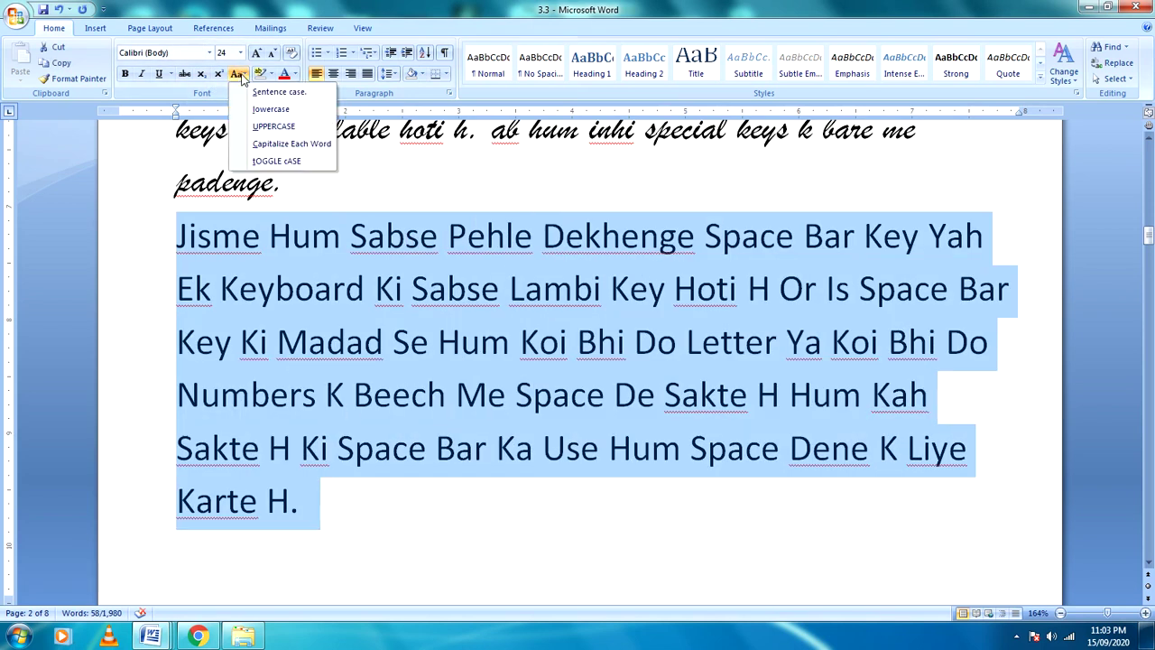
{"action": "left_click", "coordinate": [292, 168]}
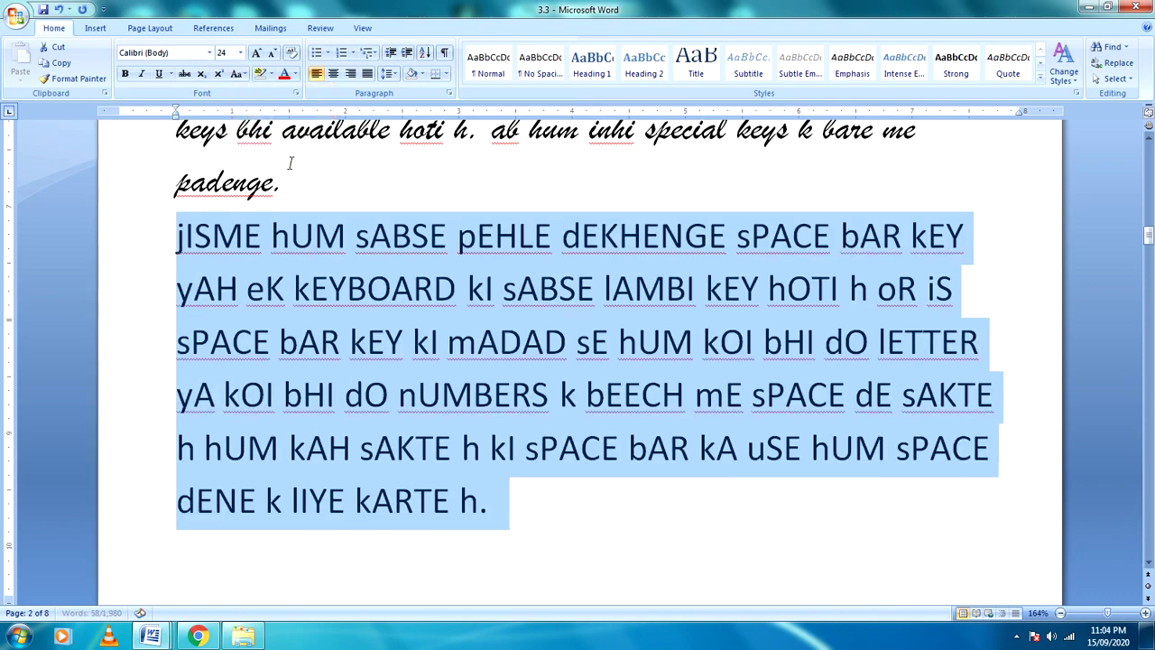
- Clear all formatting from the space bar paragraph on page 2
{"action": "left_click", "coordinate": [131, 334]}
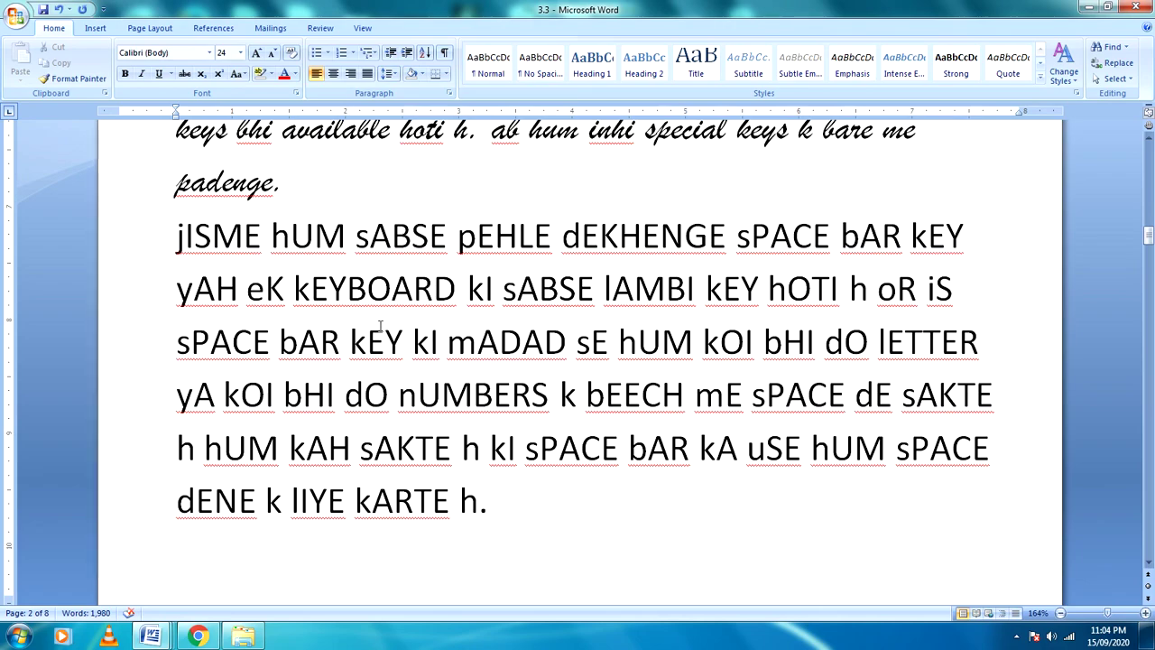
{"action": "scroll", "coordinate": [397, 356], "scroll_direction": "up", "scroll_amount": 2}
{"action": "scroll", "coordinate": [397, 361], "scroll_direction": "up", "scroll_amount": 4}
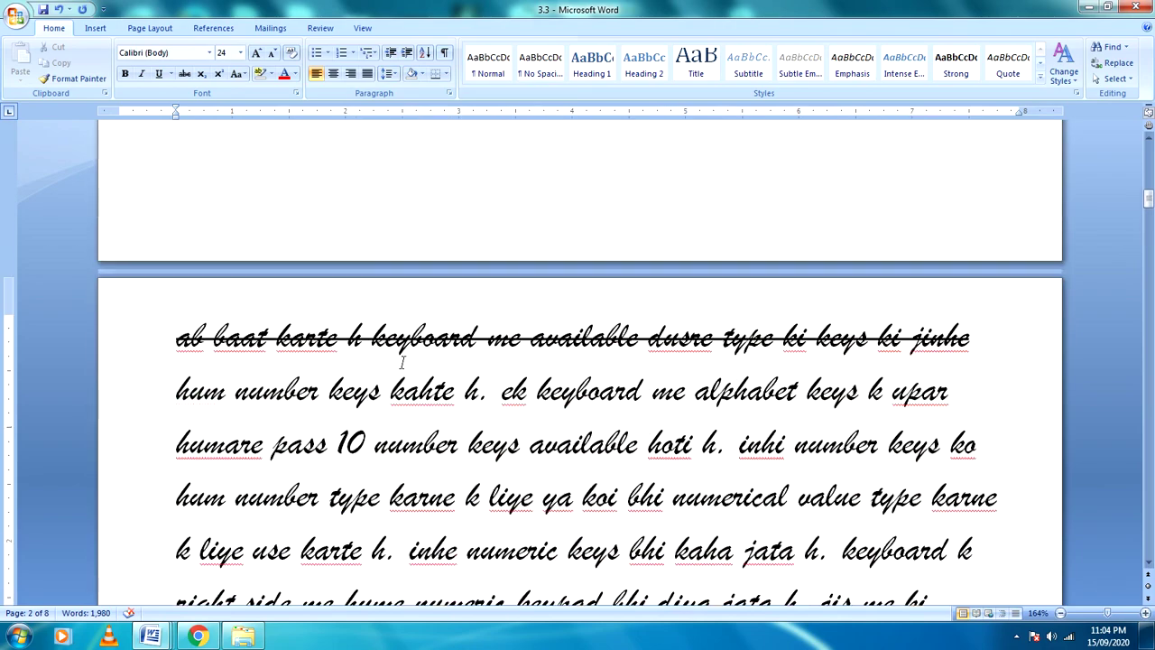
{"action": "scroll", "coordinate": [403, 361], "scroll_direction": "up", "scroll_amount": 4}
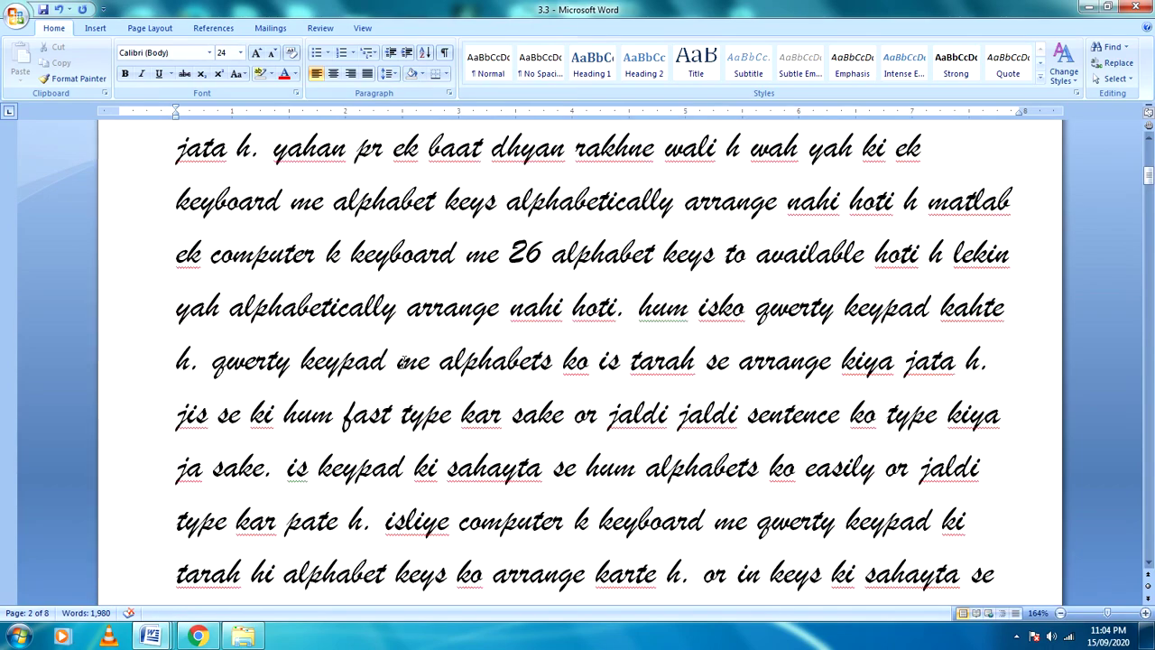
{"action": "scroll", "coordinate": [403, 361], "scroll_direction": "up", "scroll_amount": 2}
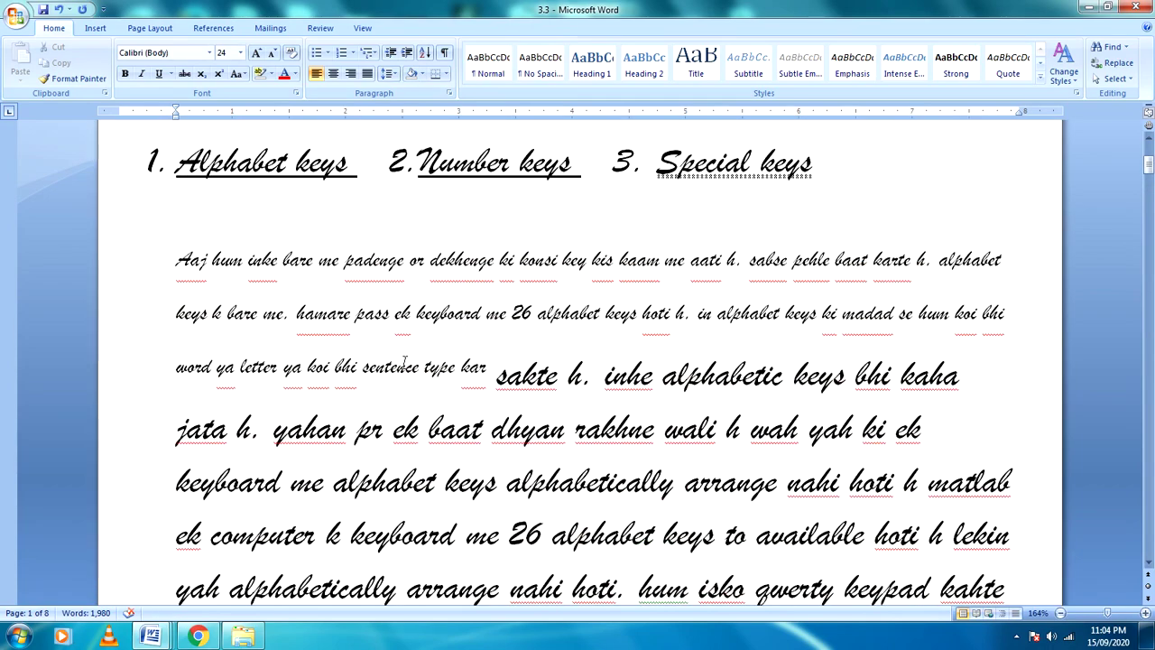
{"action": "scroll", "coordinate": [403, 363], "scroll_direction": "up", "scroll_amount": 1}
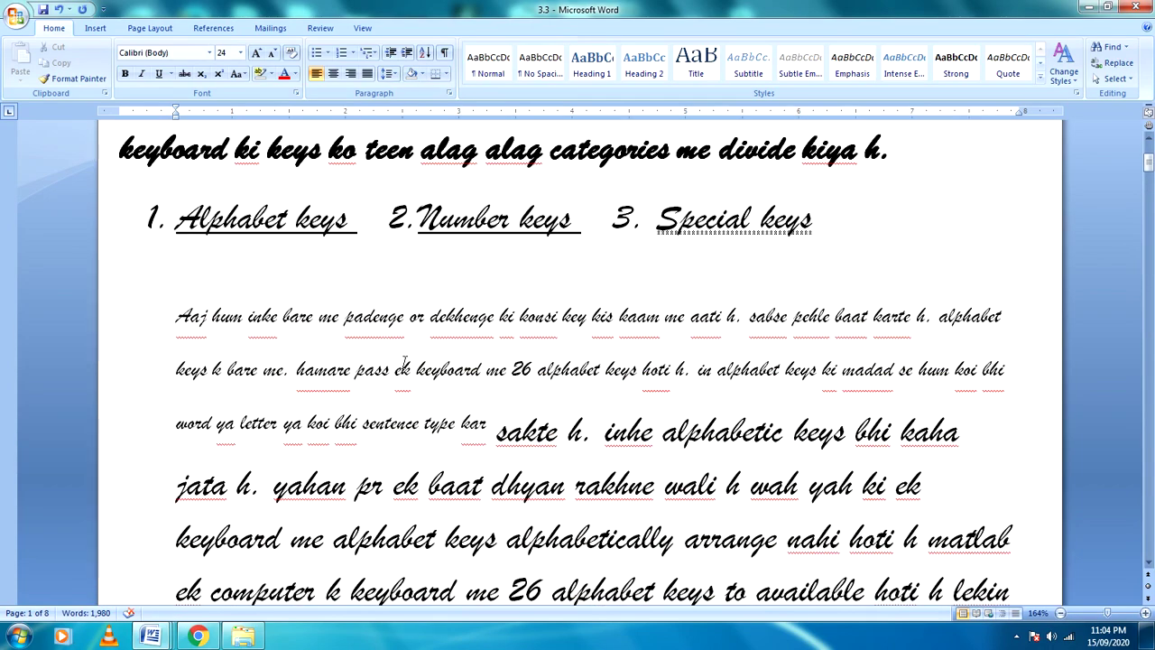
{"action": "scroll", "coordinate": [404, 361], "scroll_direction": "up", "scroll_amount": 3}
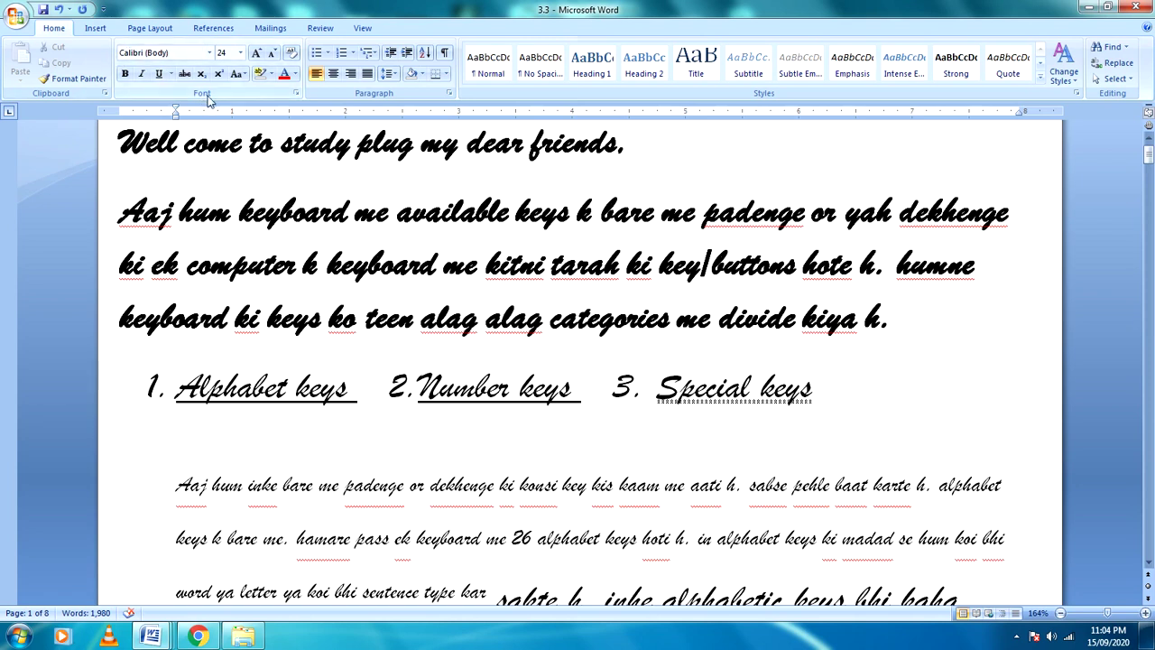
{"action": "left_click", "coordinate": [292, 54]}
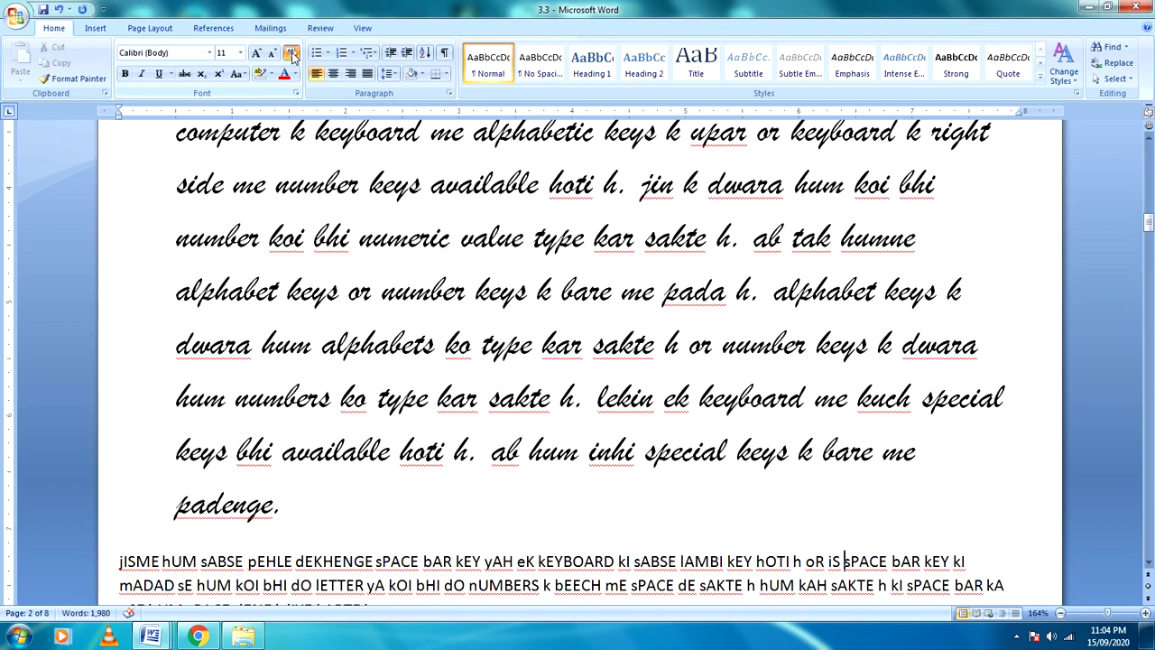
{"action": "scroll", "coordinate": [373, 388], "scroll_direction": "down", "scroll_amount": 5}
{"action": "scroll", "coordinate": [372, 388], "scroll_direction": "down", "scroll_amount": 2}
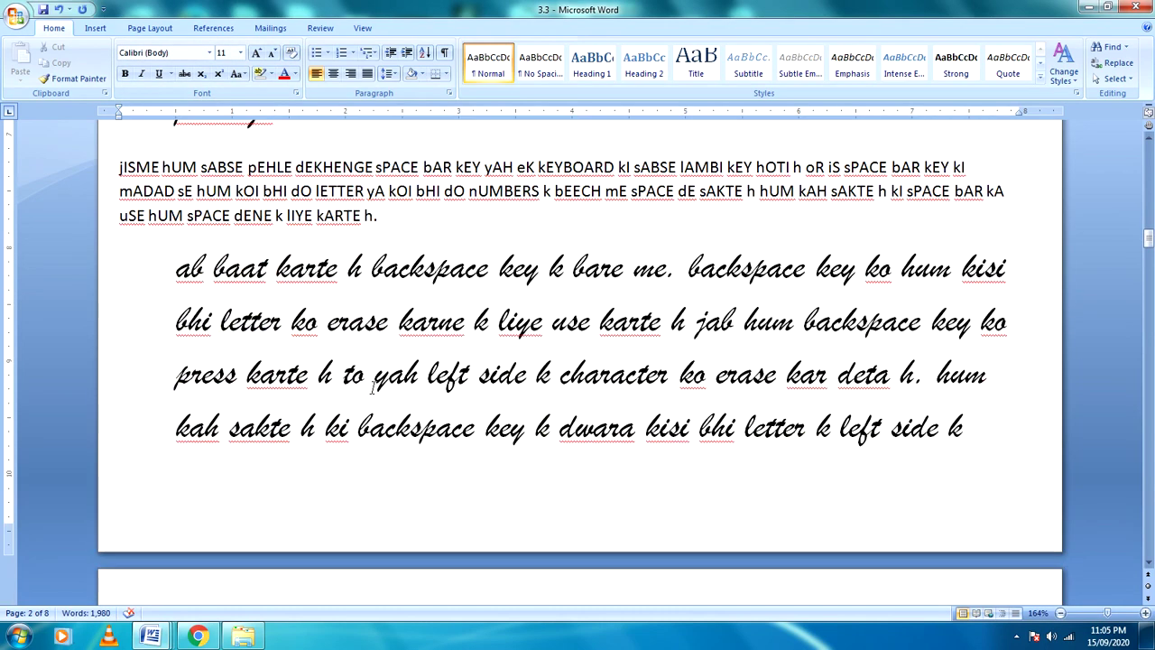
{"action": "scroll", "coordinate": [329, 398], "scroll_direction": "up", "scroll_amount": 2}
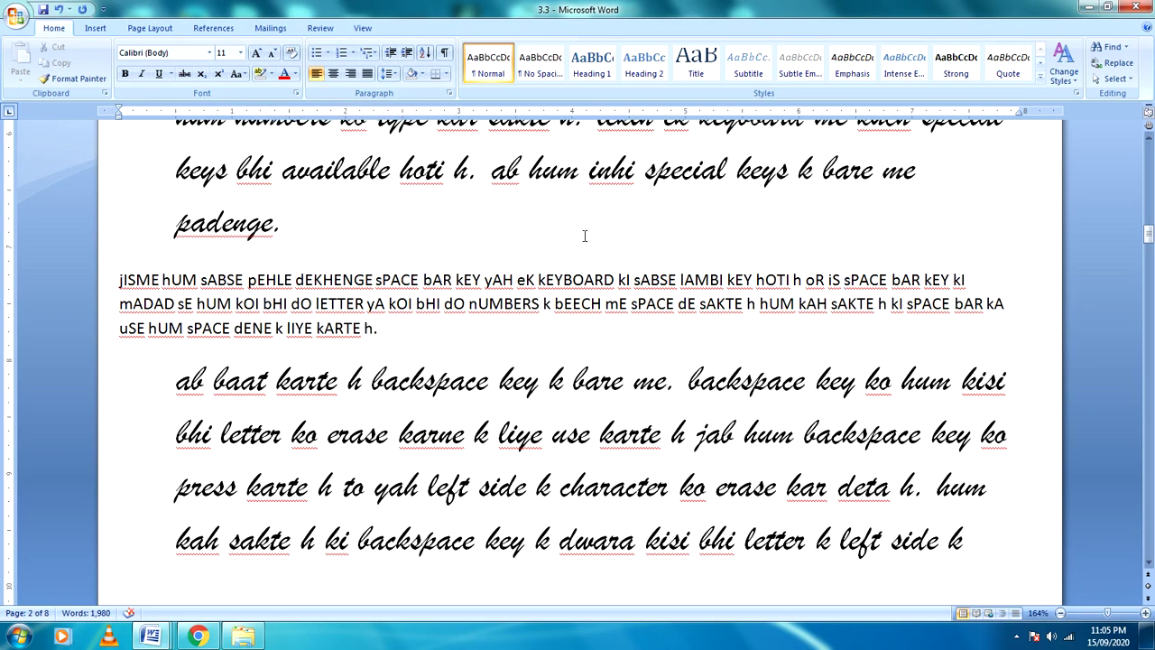
{"action": "left_click", "coordinate": [271, 76]}
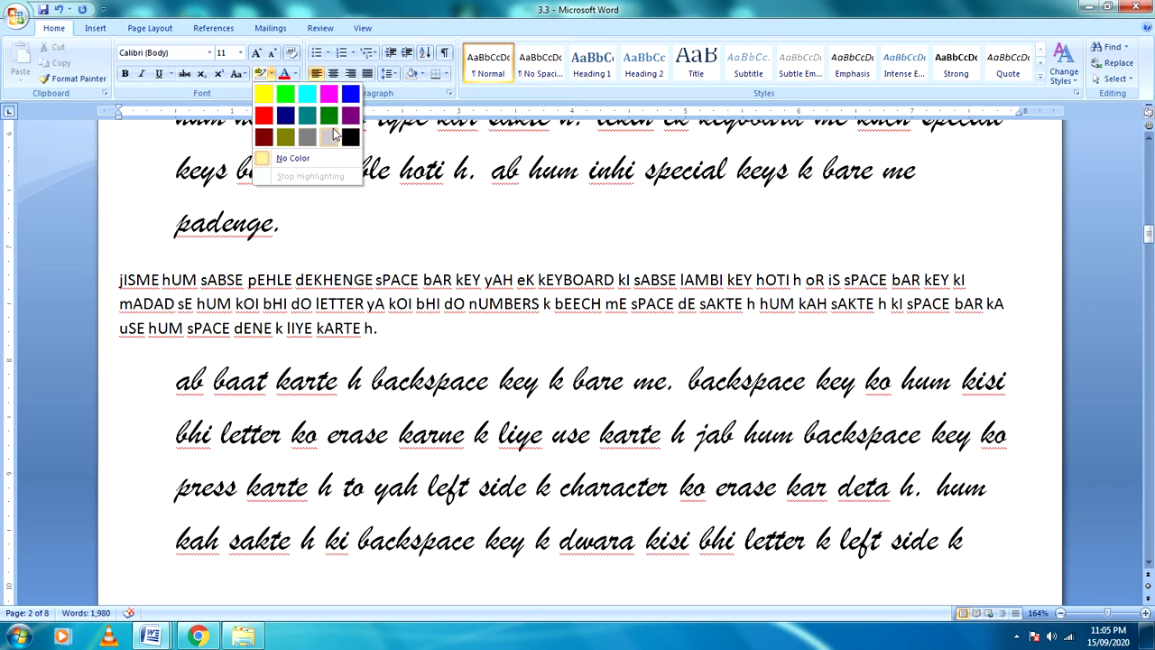
{"action": "left_click", "coordinate": [309, 97]}
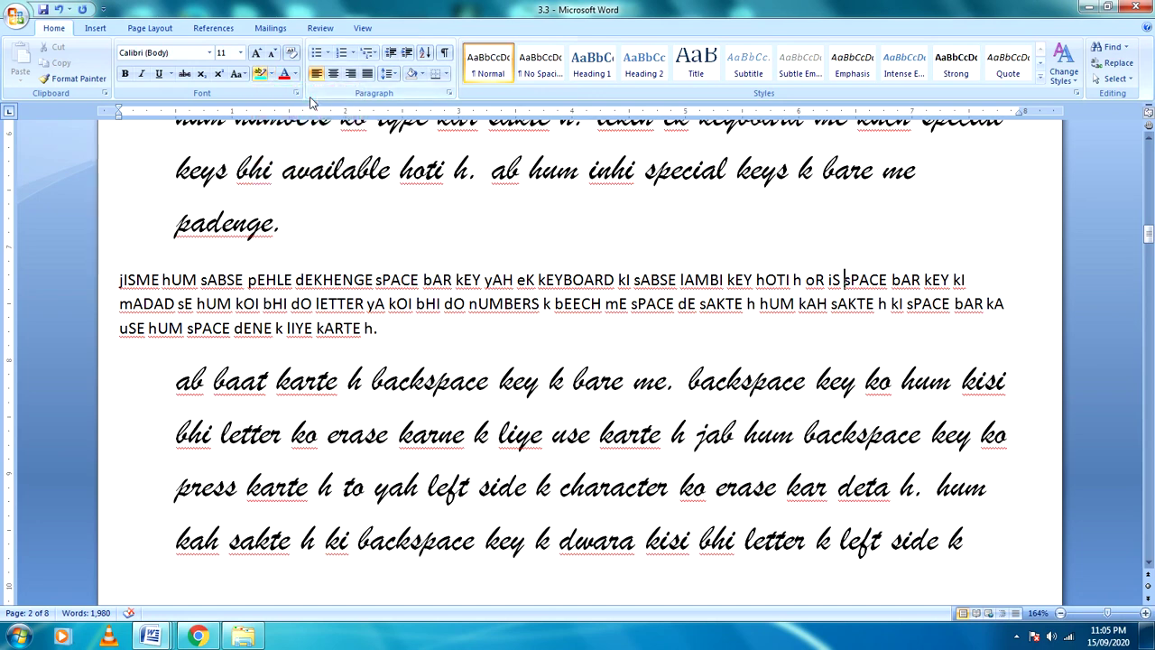
{"action": "left_click", "coordinate": [363, 224]}
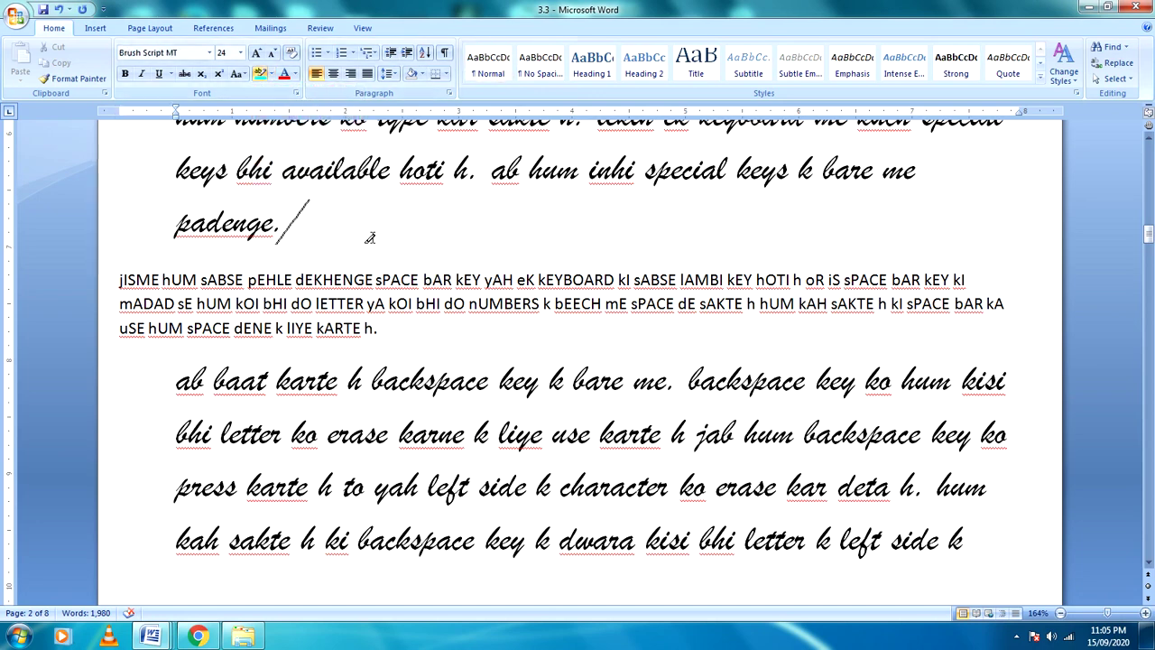
{"action": "double_click", "coordinate": [424, 225]}
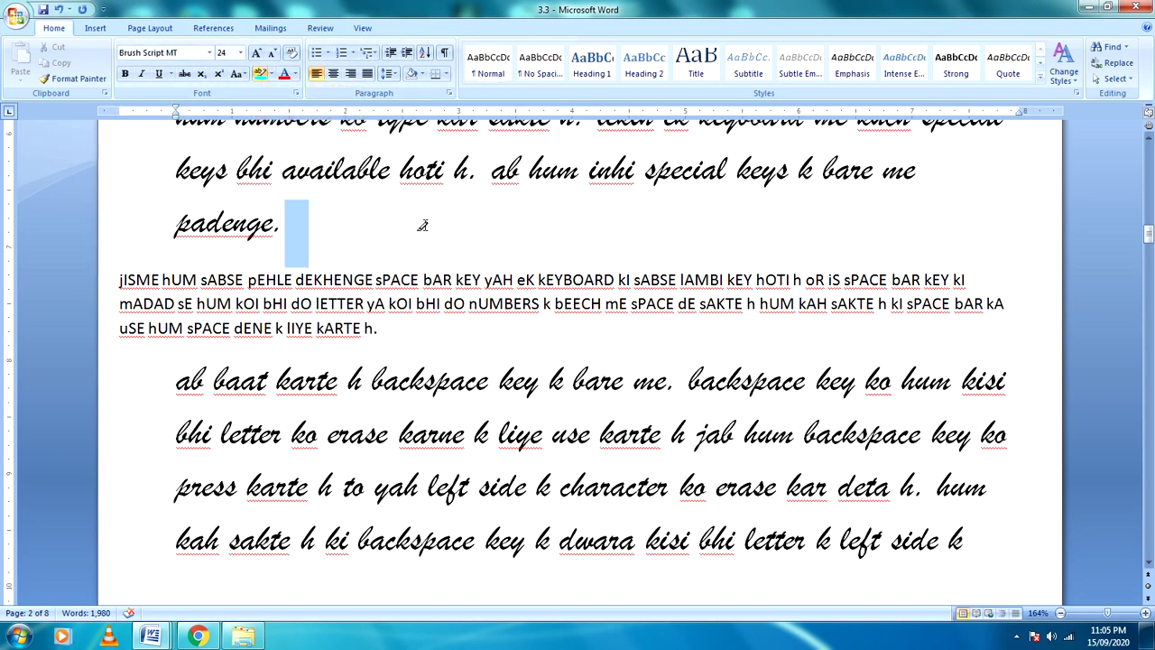
{"action": "left_click", "coordinate": [337, 225]}
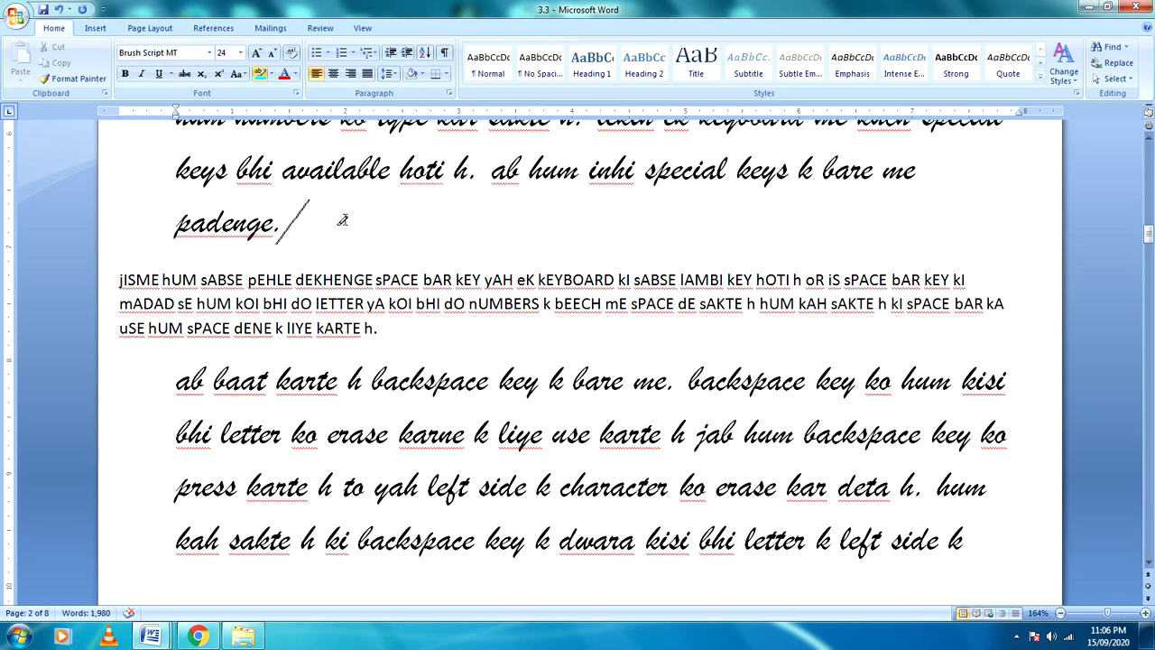
{"action": "left_click", "coordinate": [270, 74]}
{"action": "left_click", "coordinate": [270, 74]}
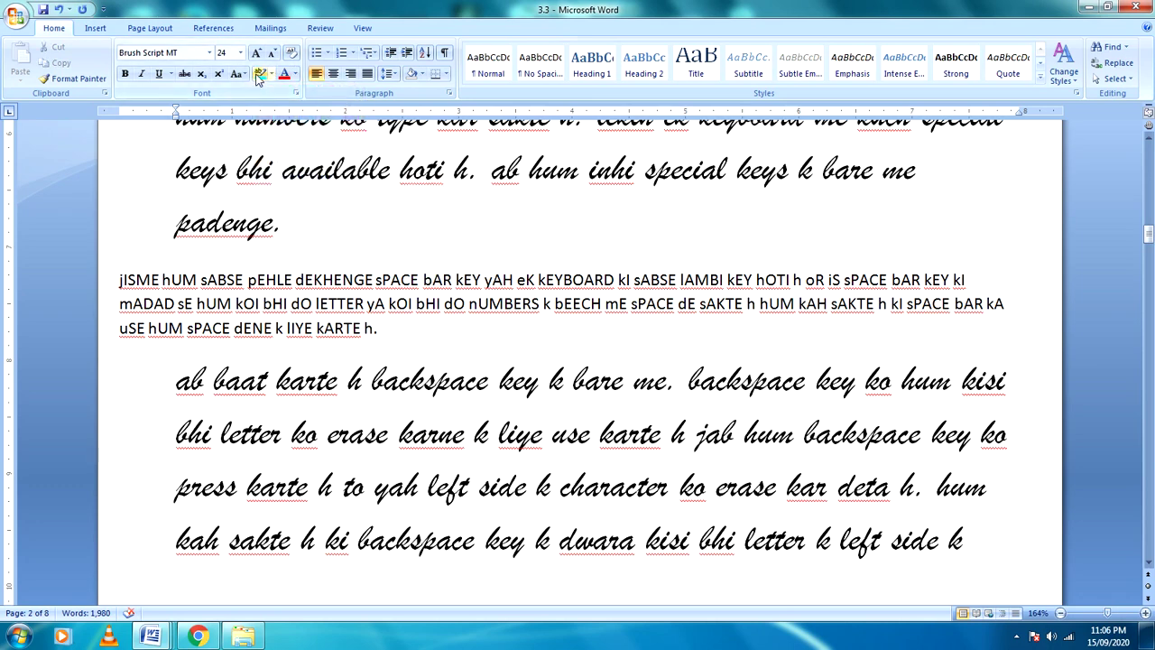
- Highlight the word "study" in the welcome line at the start of the document in yellow
{"action": "scroll", "coordinate": [272, 155], "scroll_direction": "up", "scroll_amount": 3}
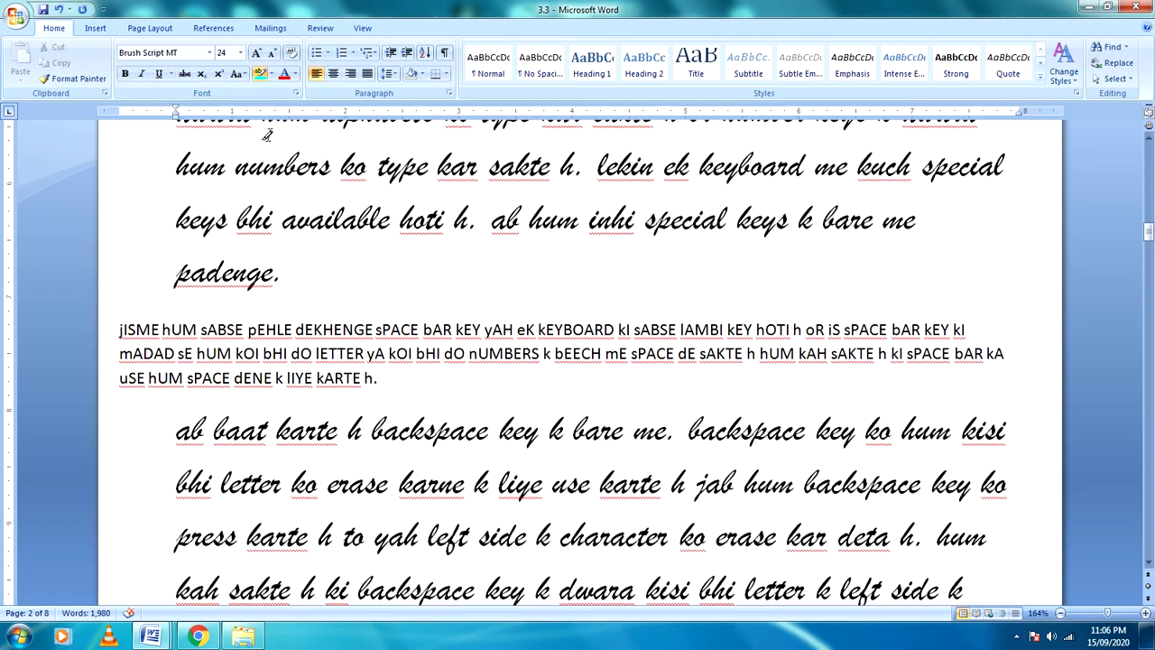
{"action": "scroll", "coordinate": [309, 283], "scroll_direction": "up", "scroll_amount": 20}
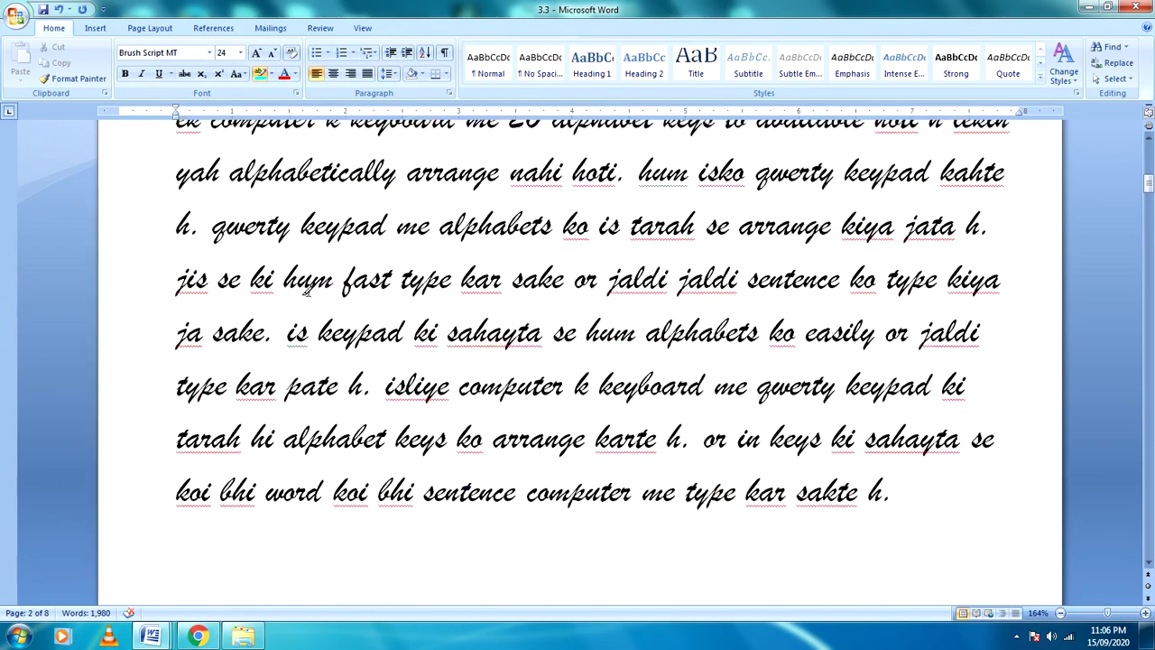
{"action": "scroll", "coordinate": [301, 272], "scroll_direction": "up", "scroll_amount": 1}
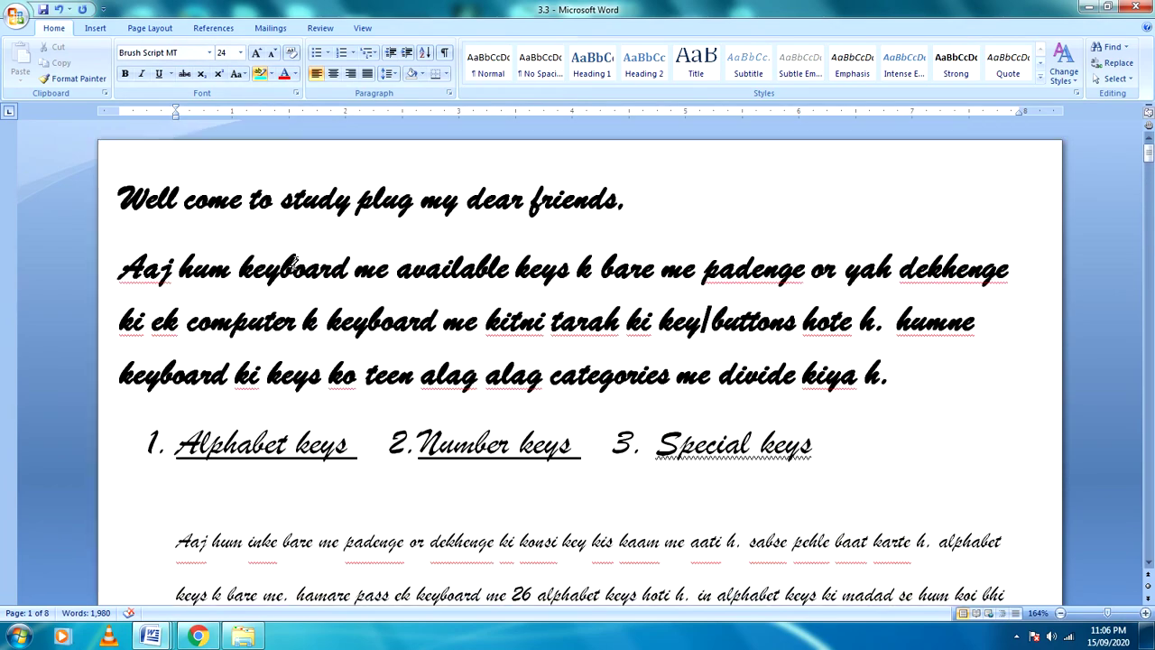
{"action": "left_click", "coordinate": [269, 74]}
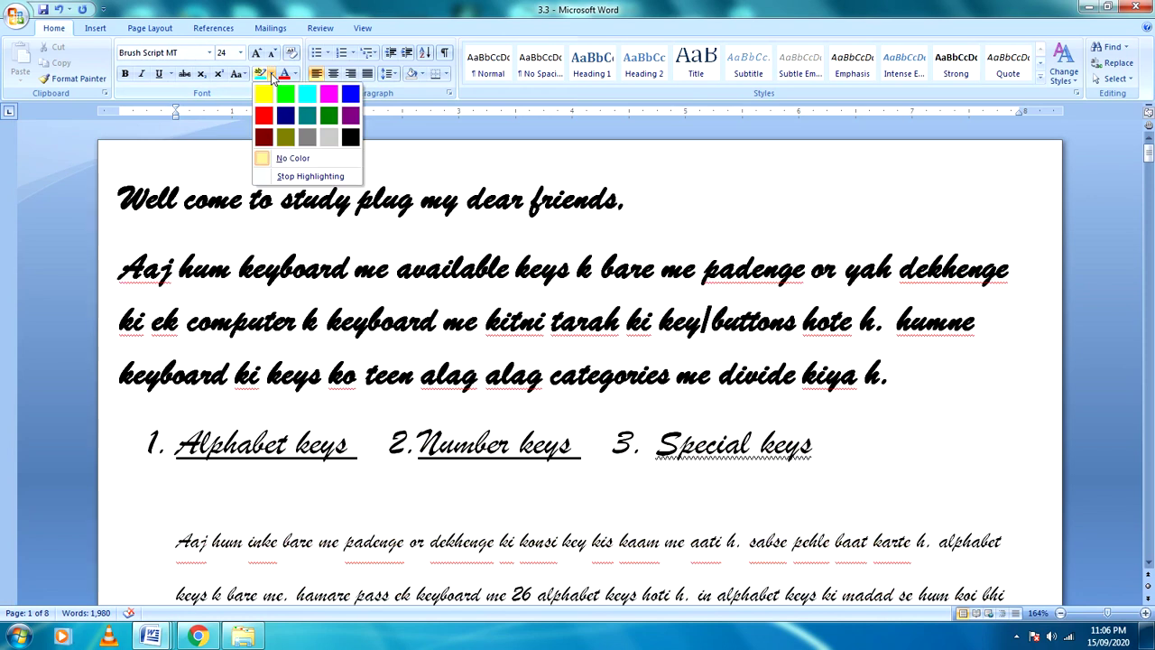
{"action": "left_click", "coordinate": [300, 157]}
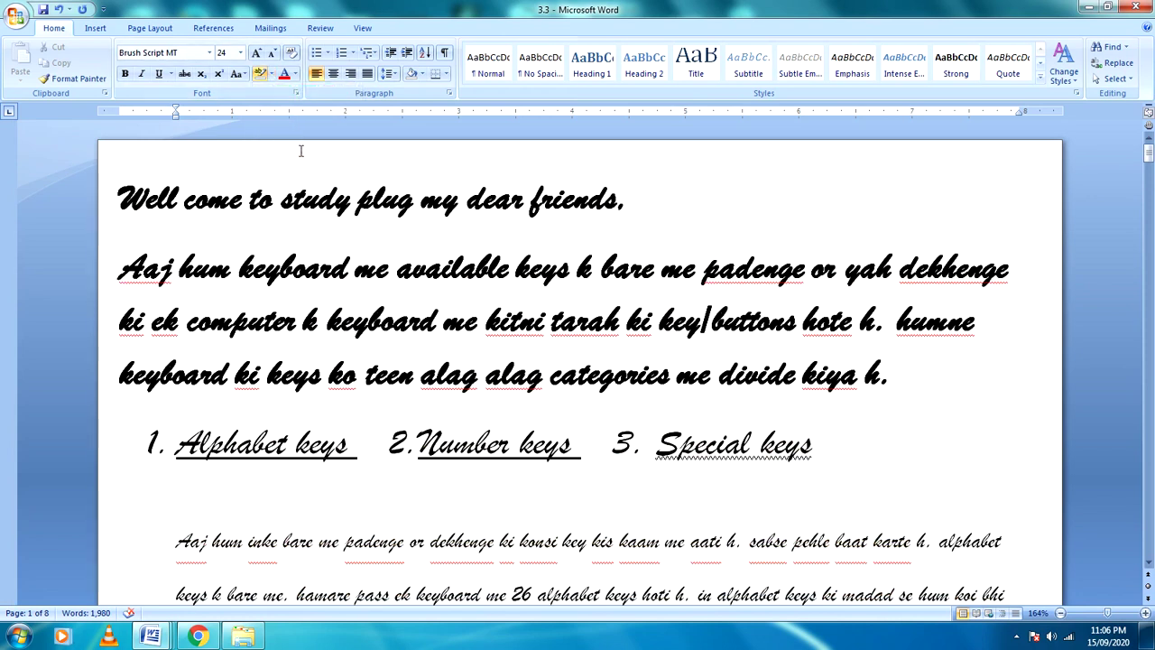
{"action": "left_click", "coordinate": [271, 74]}
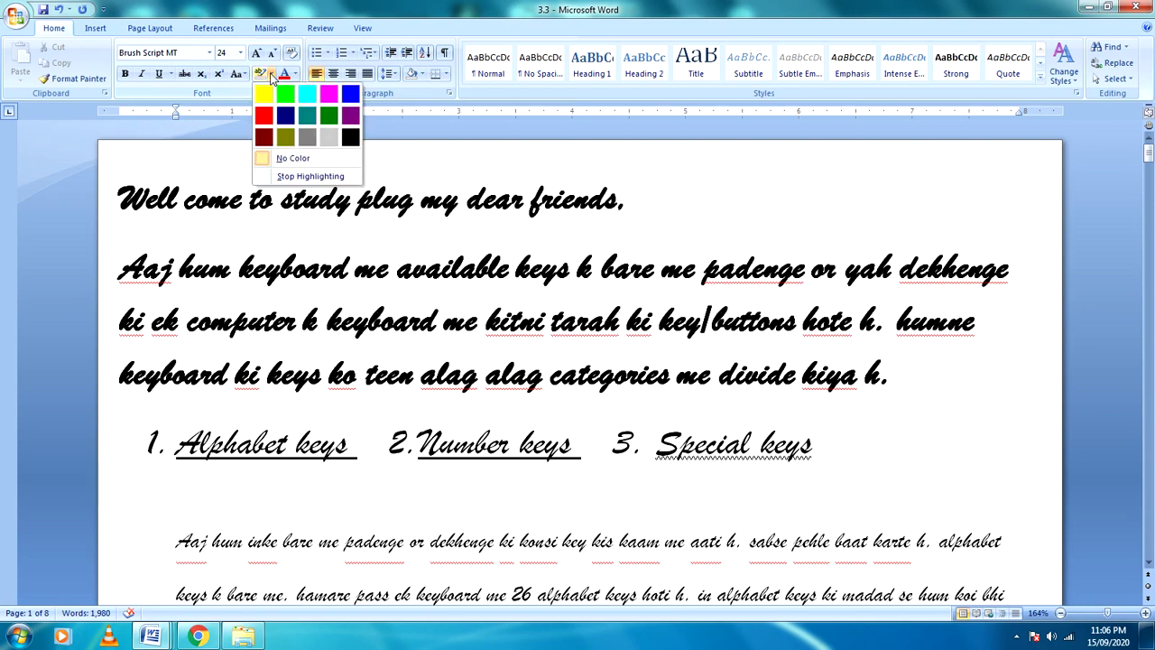
{"action": "left_click", "coordinate": [269, 93]}
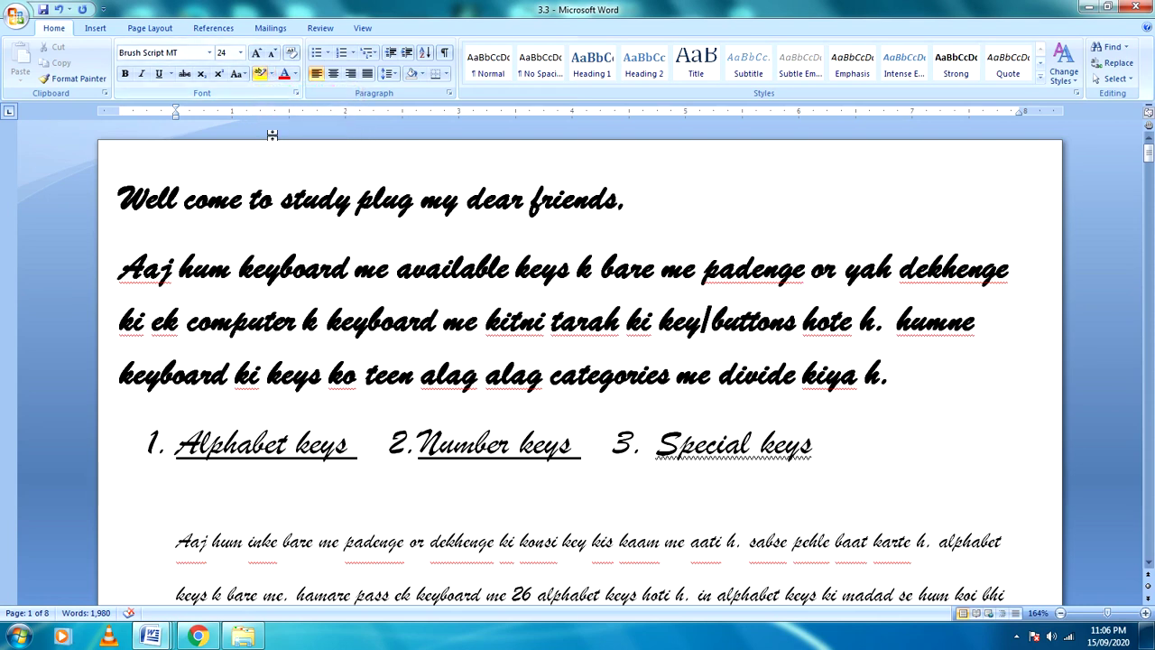
{"action": "left_click_drag", "start_coordinate": [285, 201], "coordinate": [286, 240]}
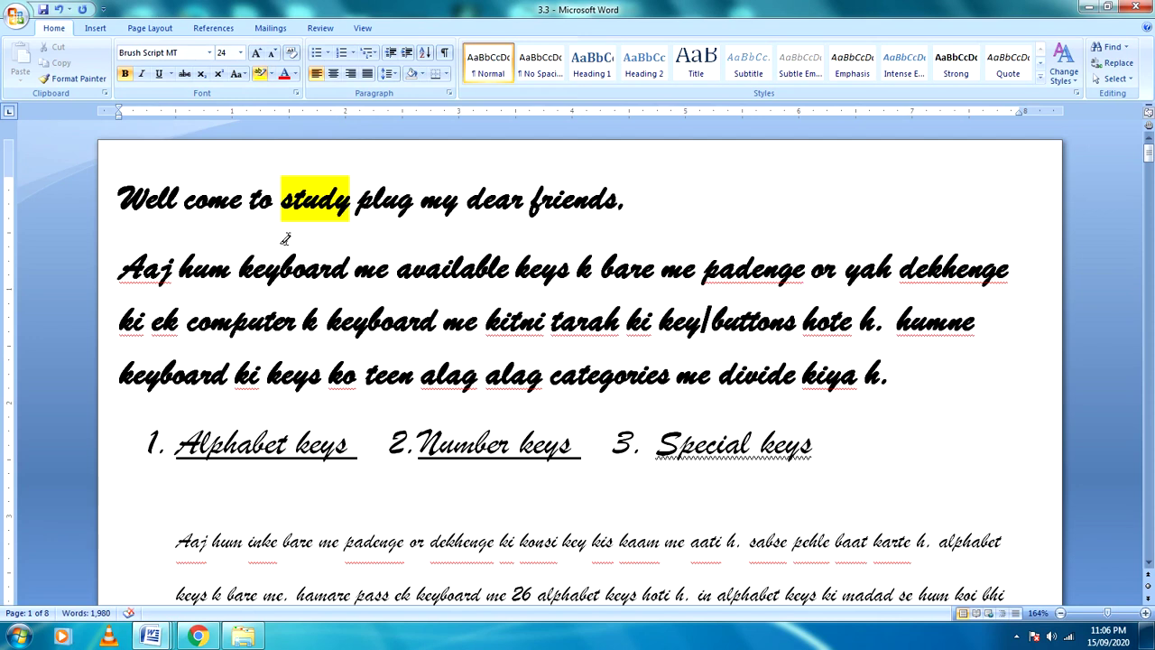
- Highlight the second "alag" in the intro paragraph and the list item "Alphabet keys" in turquoise
{"action": "left_click", "coordinate": [270, 74]}
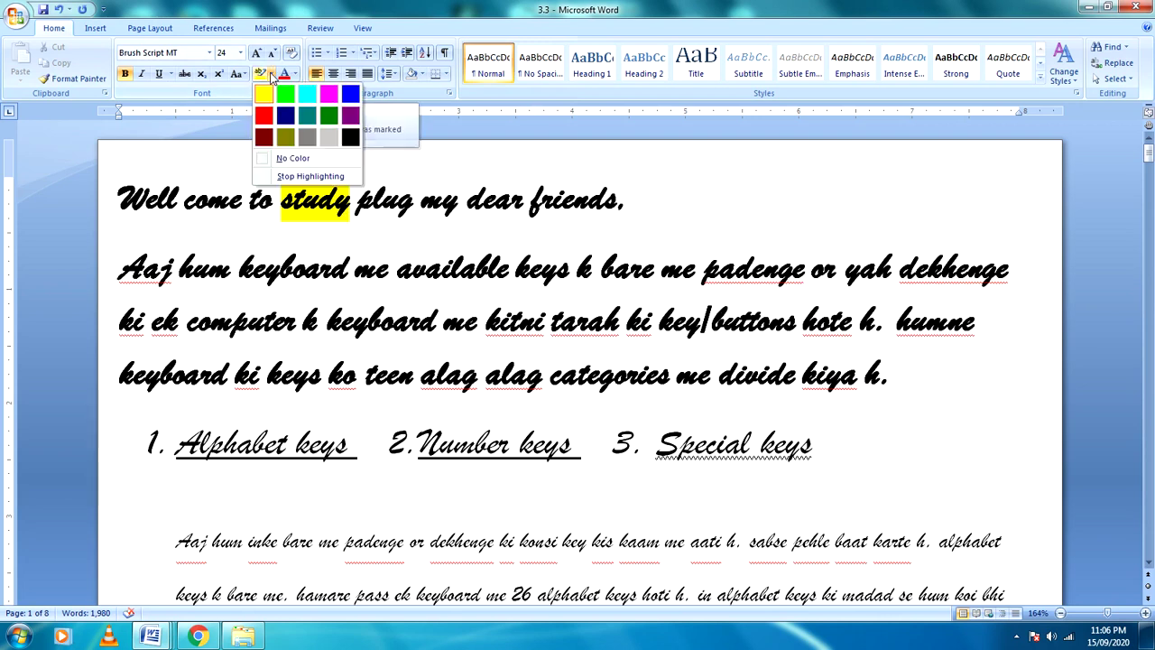
{"action": "left_click", "coordinate": [308, 95]}
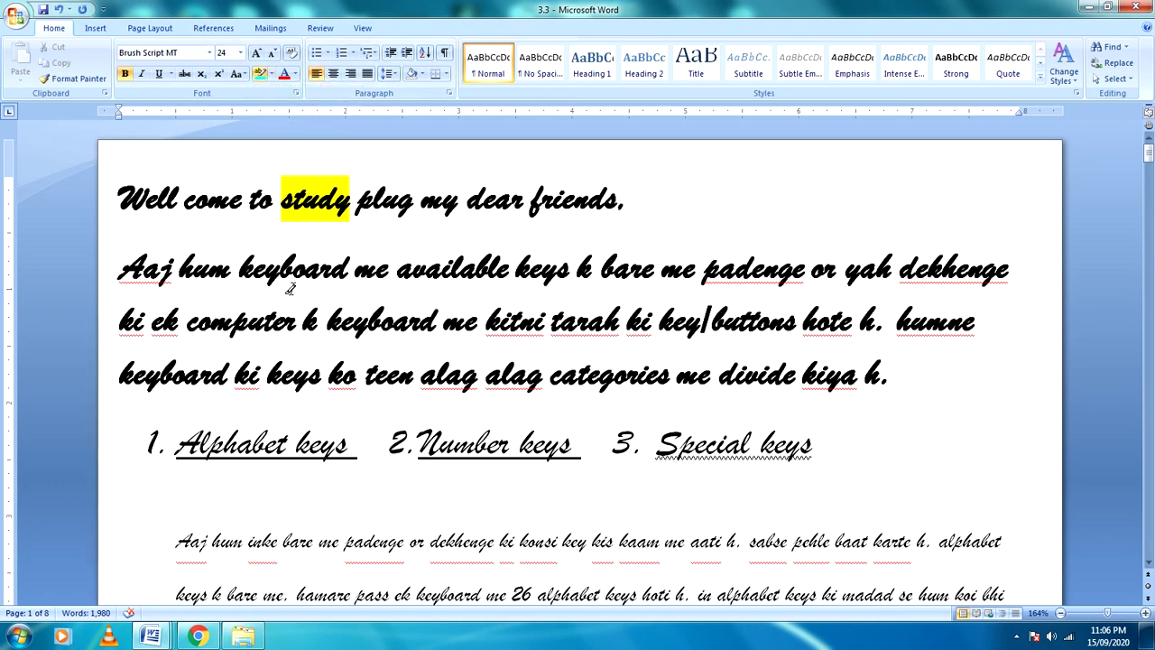
{"action": "left_click", "coordinate": [262, 81]}
{"action": "left_click_drag", "start_coordinate": [490, 378], "coordinate": [556, 379]}
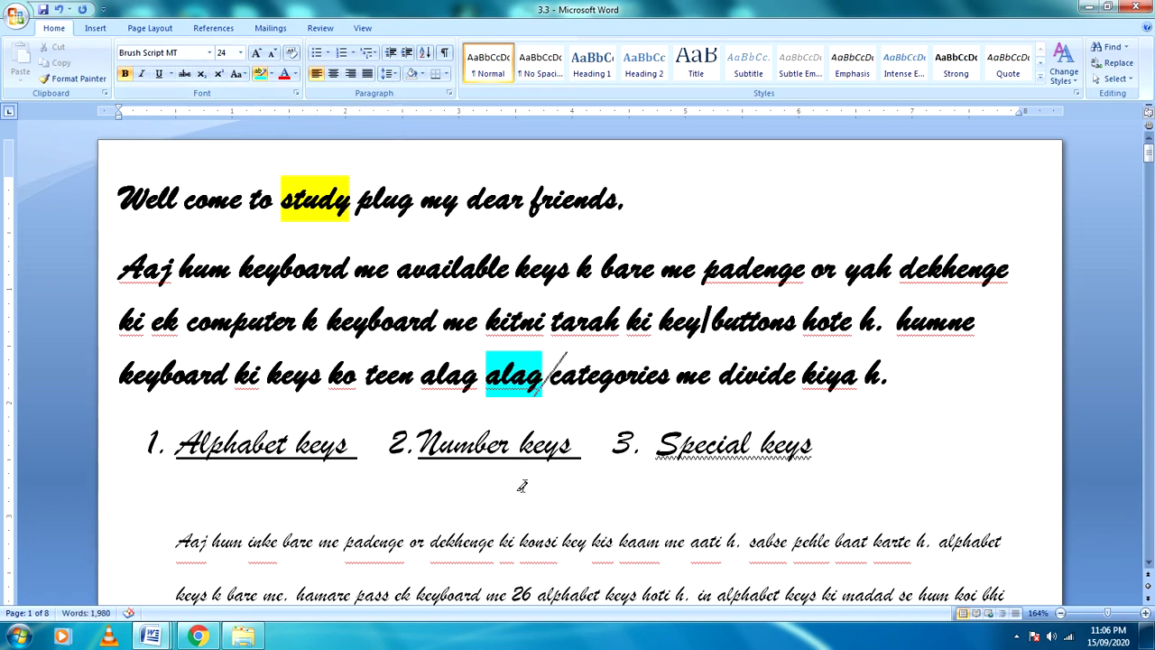
{"action": "scroll", "coordinate": [521, 488], "scroll_direction": "down", "scroll_amount": 4}
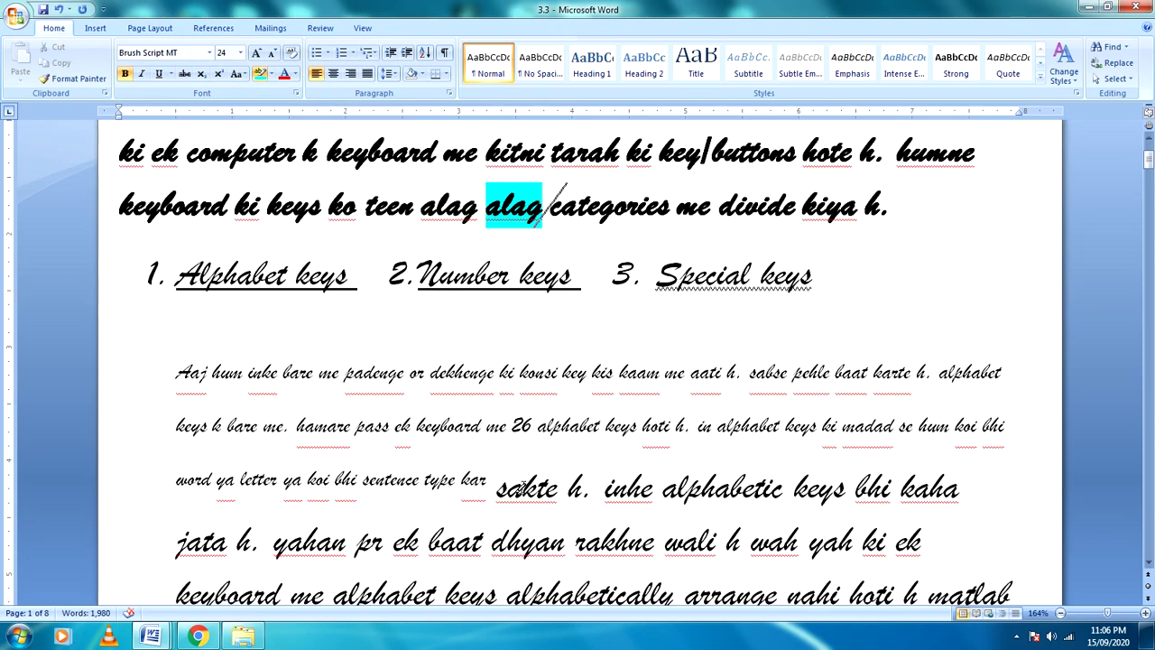
{"action": "scroll", "coordinate": [522, 485], "scroll_direction": "up", "scroll_amount": 2}
{"action": "left_click_drag", "start_coordinate": [177, 331], "coordinate": [360, 331]}
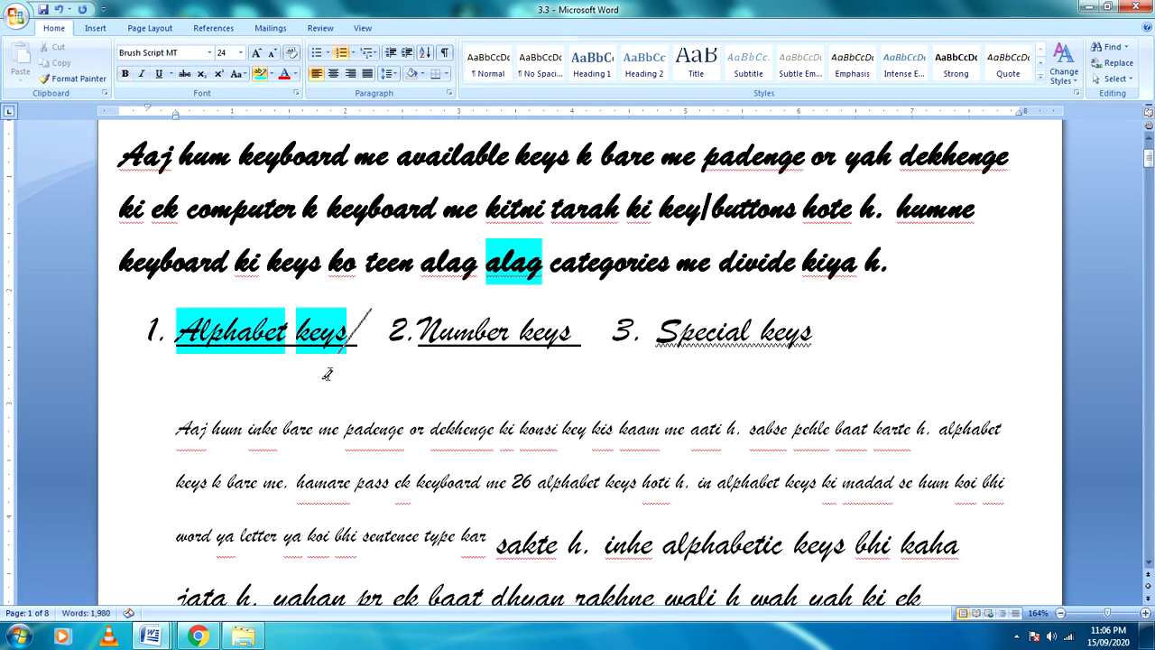
- Highlight "keyboard me alphabet keys alphabetically" and "alphabetically arrange nahi hoti. hum" in the alphabet keys paragraph in turquoise
{"action": "scroll", "coordinate": [388, 463], "scroll_direction": "down", "scroll_amount": 4}
{"action": "left_click_drag", "start_coordinate": [176, 365], "coordinate": [533, 372]}
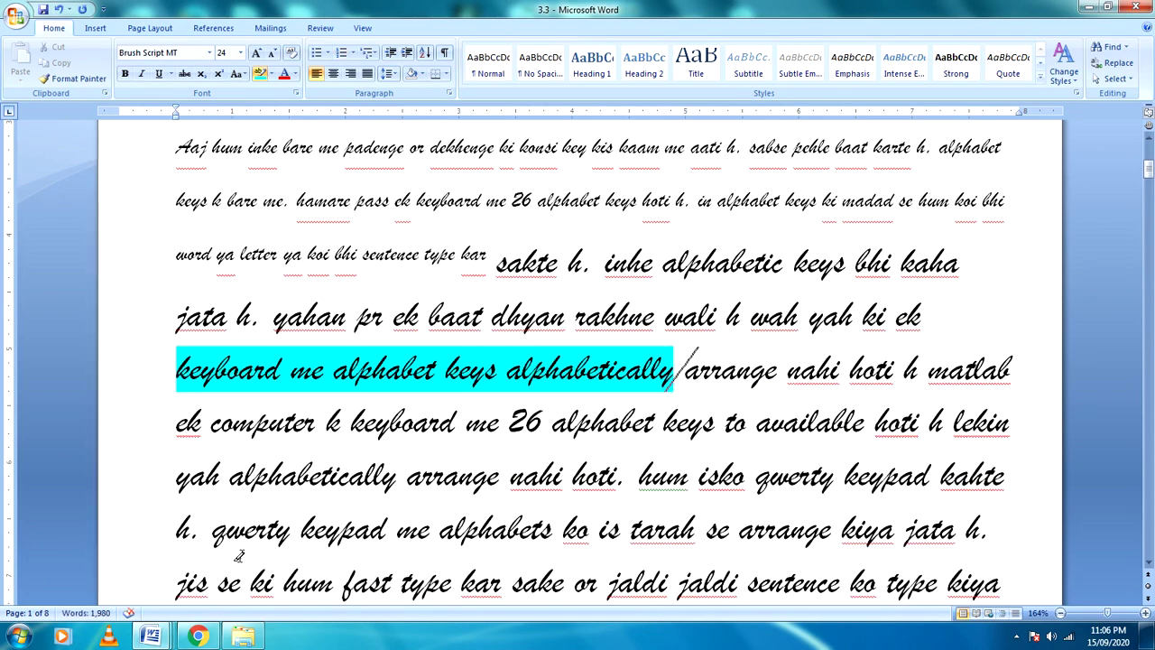
{"action": "left_click_drag", "start_coordinate": [229, 477], "coordinate": [701, 471]}
- Highlight the phrase "keypad ki sahayta se hum" in the alphabet keys paragraph in red
{"action": "scroll", "coordinate": [700, 471], "scroll_direction": "down", "scroll_amount": 2}
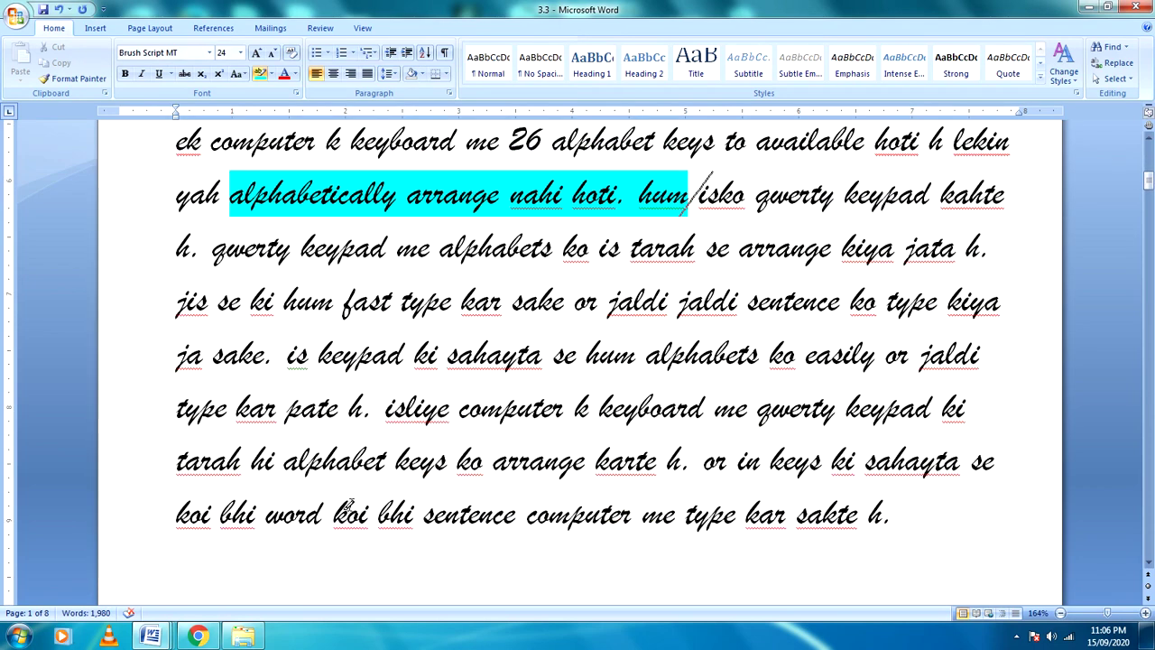
{"action": "left_click", "coordinate": [271, 78]}
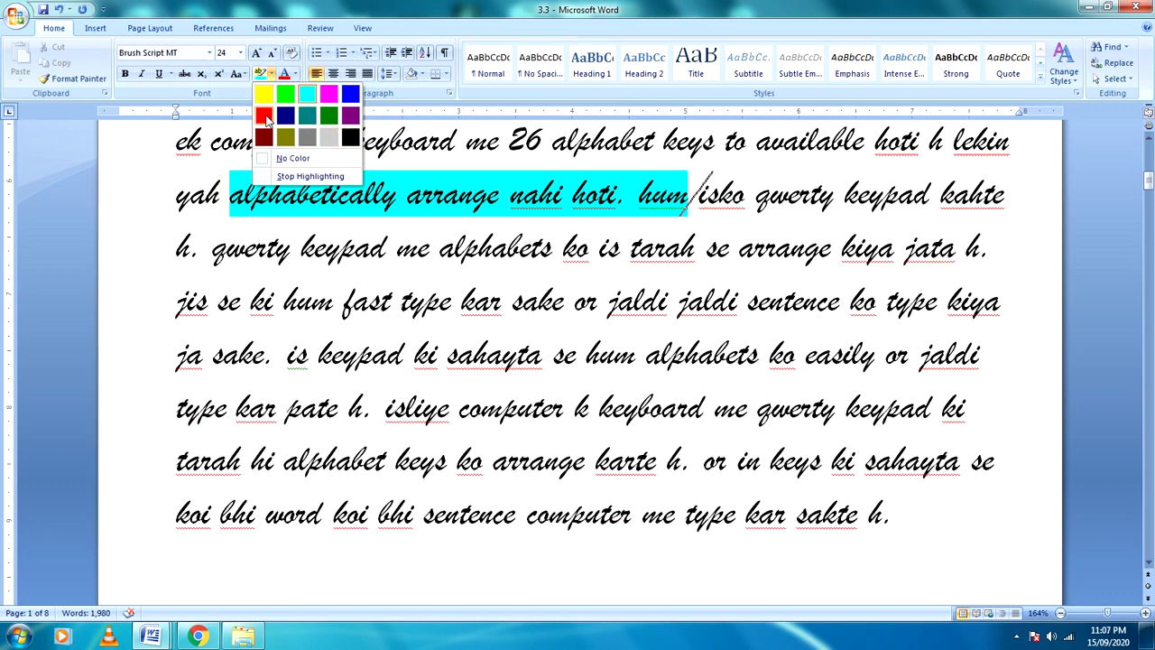
{"action": "left_click", "coordinate": [271, 73]}
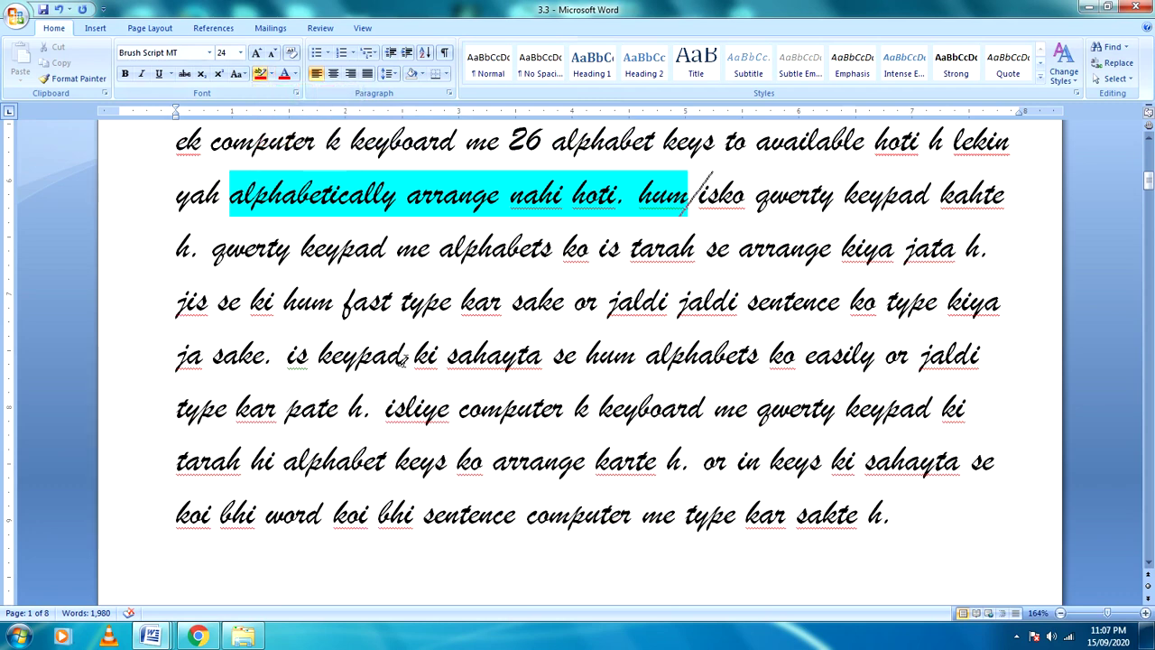
{"action": "mouse_move", "coordinate": [318, 359]}
{"action": "left_mouse_down"}
{"action": "mouse_move", "coordinate": [632, 365]}
{"action": "mouse_move", "coordinate": [588, 370]}
{"action": "left_mouse_up"}
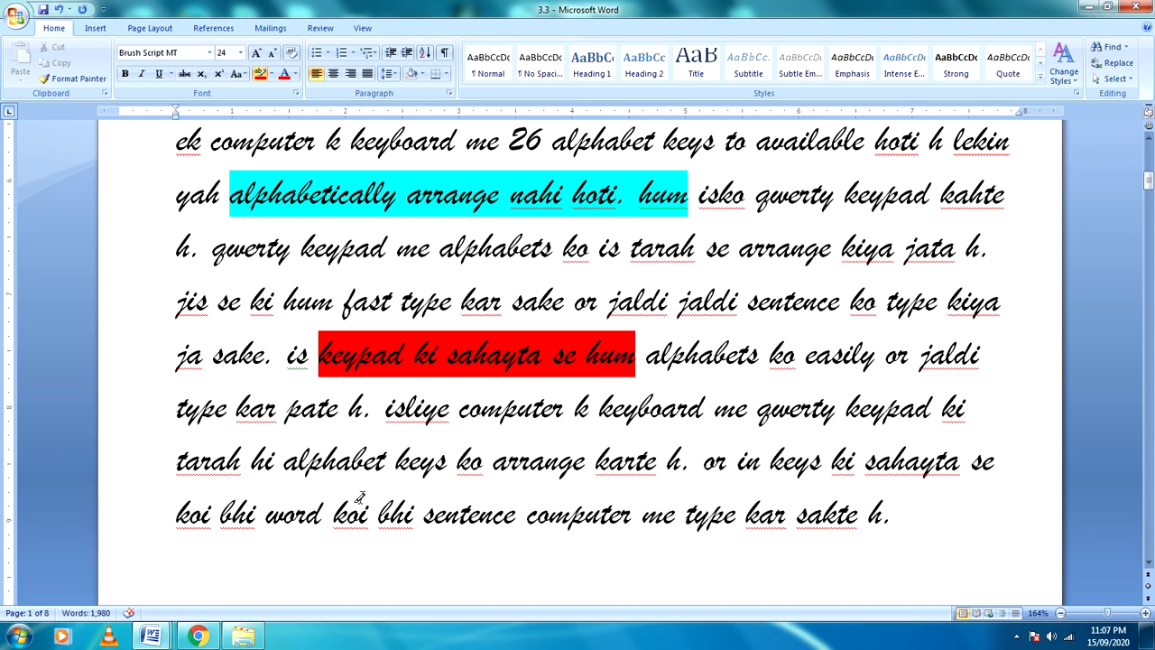
{"action": "left_click", "coordinate": [295, 76]}
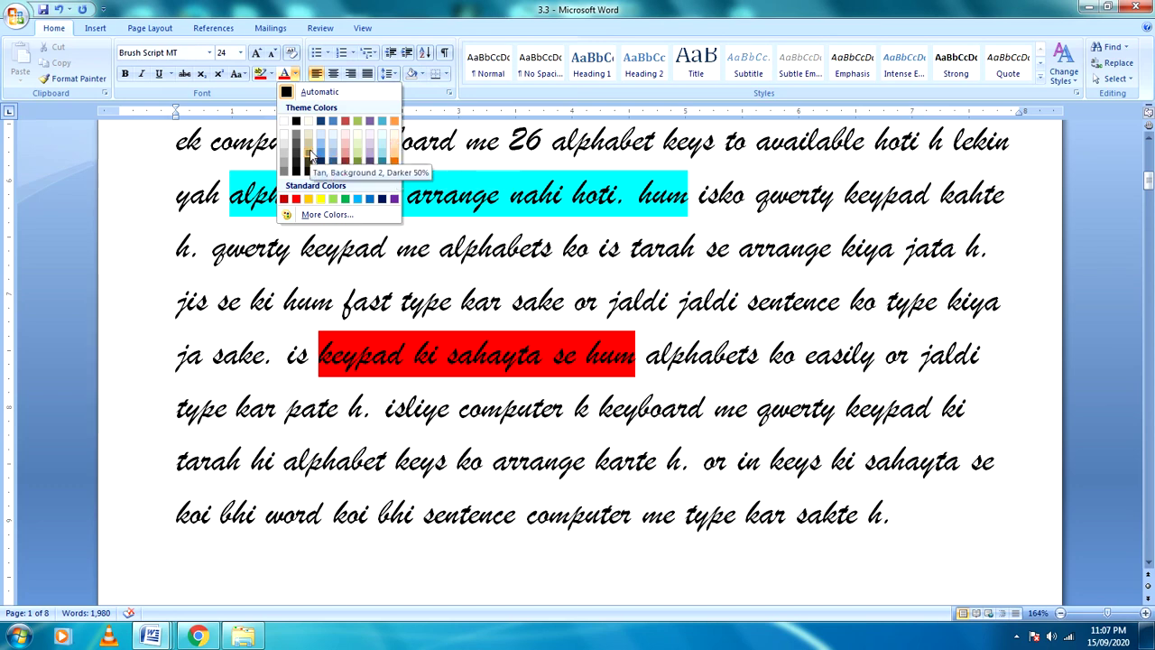
{"action": "key", "text": "Escape"}
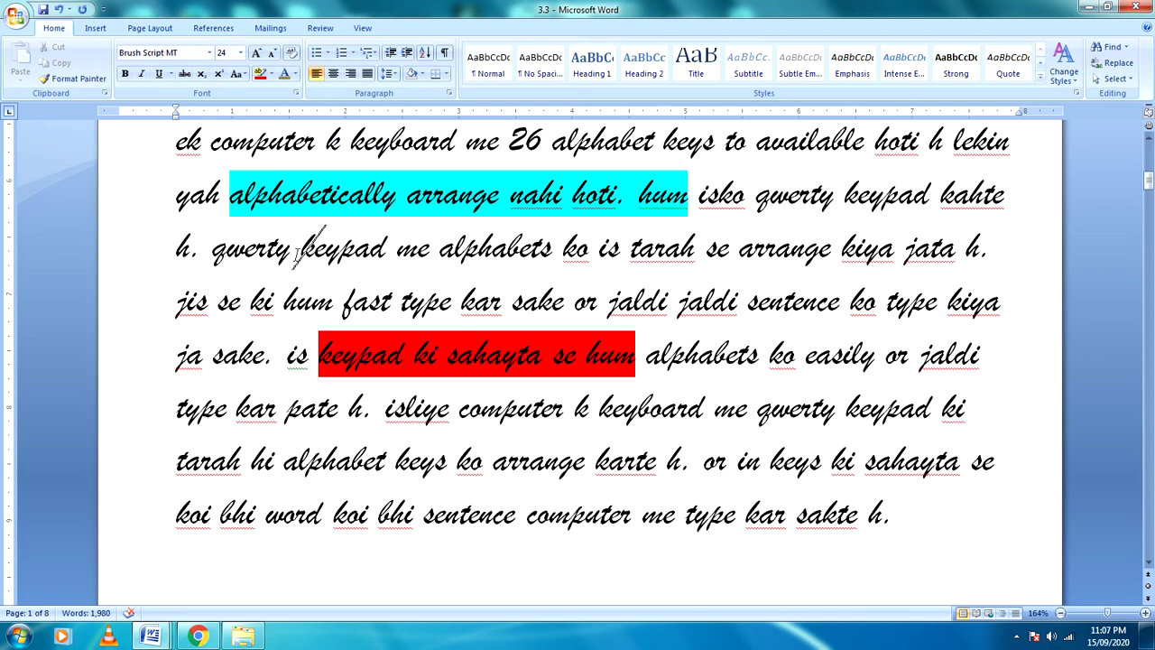
{"action": "left_click_drag", "start_coordinate": [351, 249], "coordinate": [560, 265]}
{"action": "left_click", "coordinate": [559, 265]}
{"action": "scroll", "coordinate": [266, 368], "scroll_direction": "up", "scroll_amount": 10}
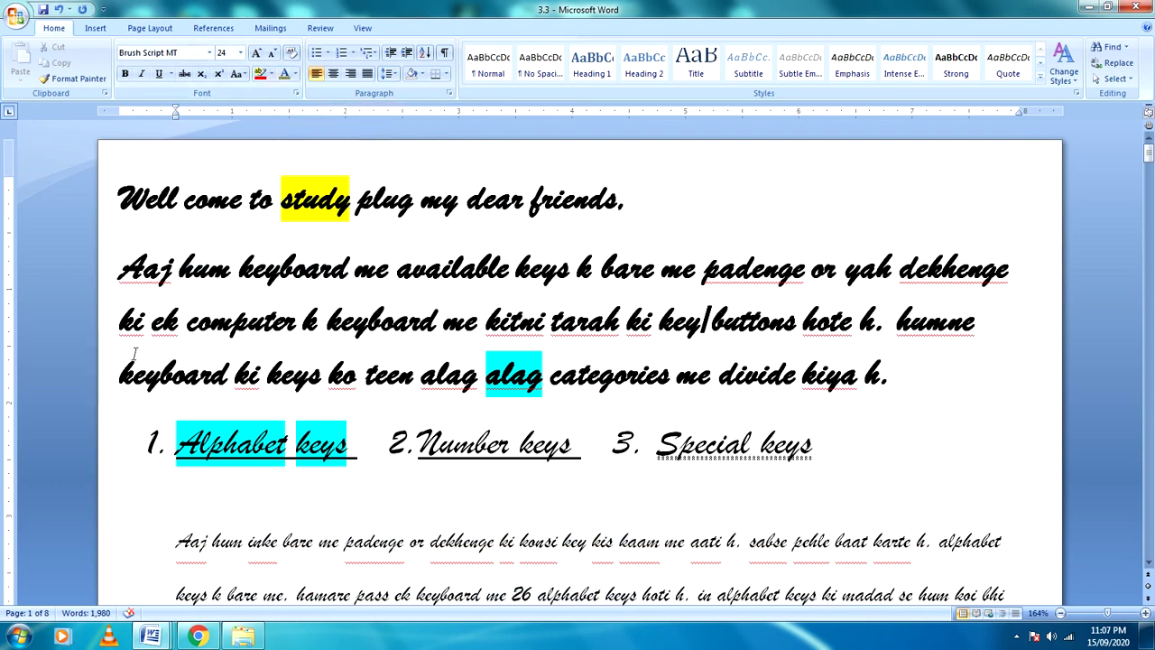
{"action": "left_click_drag", "start_coordinate": [231, 271], "coordinate": [239, 270]}
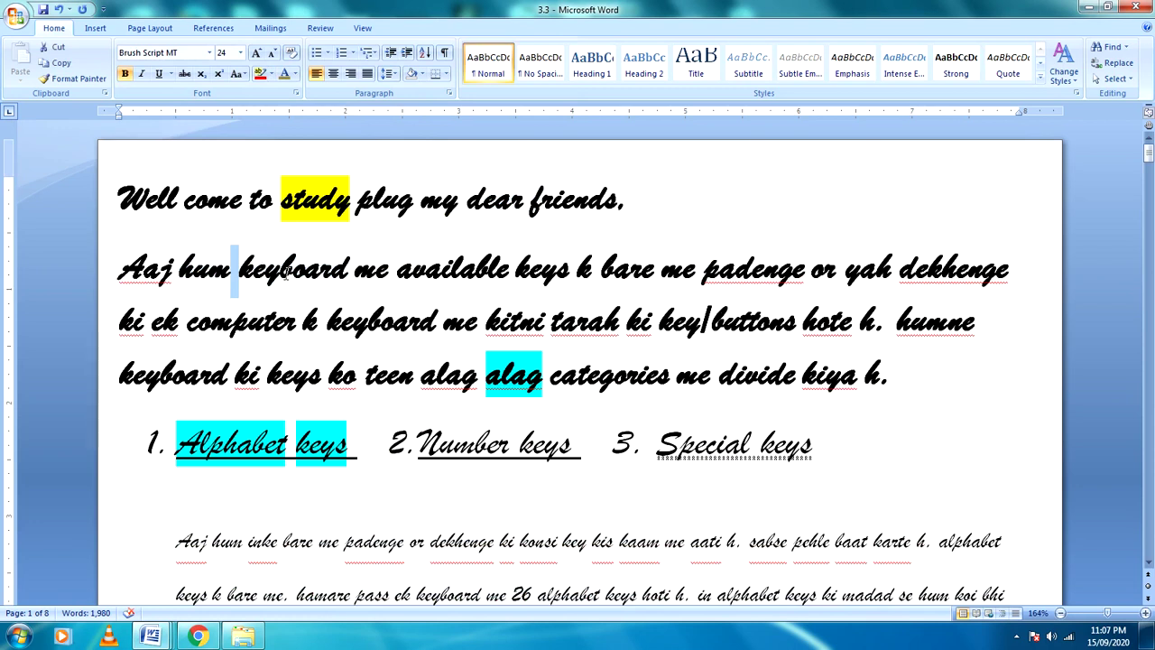
{"action": "left_click", "coordinate": [527, 303]}
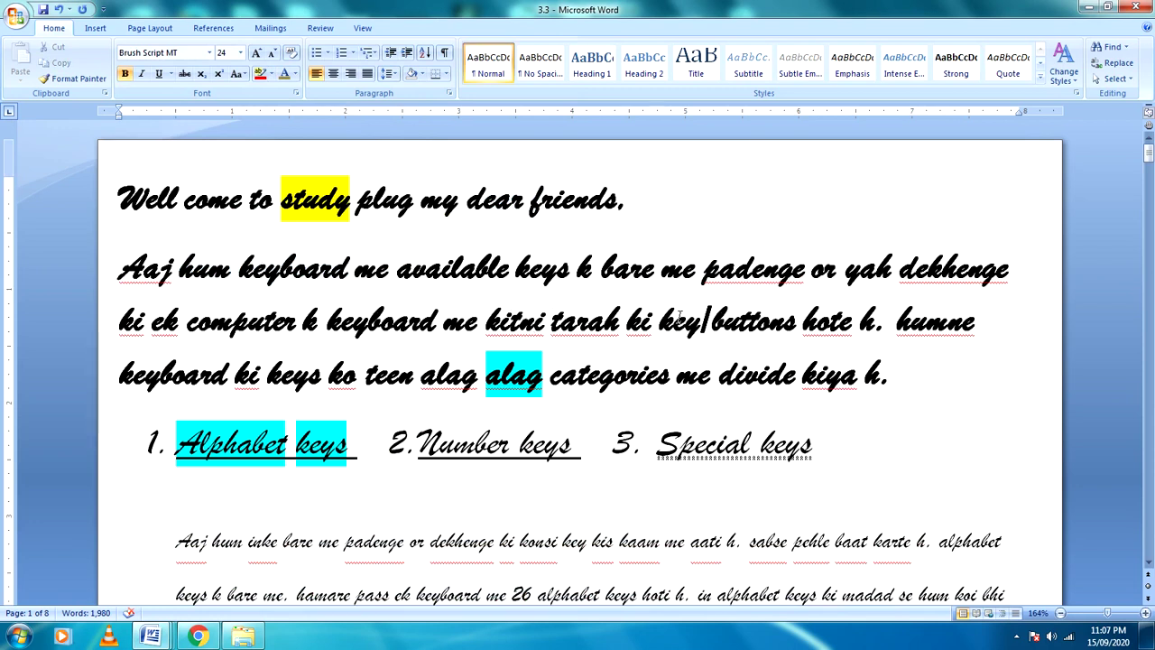
{"action": "left_click_drag", "start_coordinate": [665, 322], "coordinate": [857, 323]}
{"action": "left_click", "coordinate": [856, 323]}
{"action": "scroll", "coordinate": [571, 404], "scroll_direction": "down", "scroll_amount": 20}
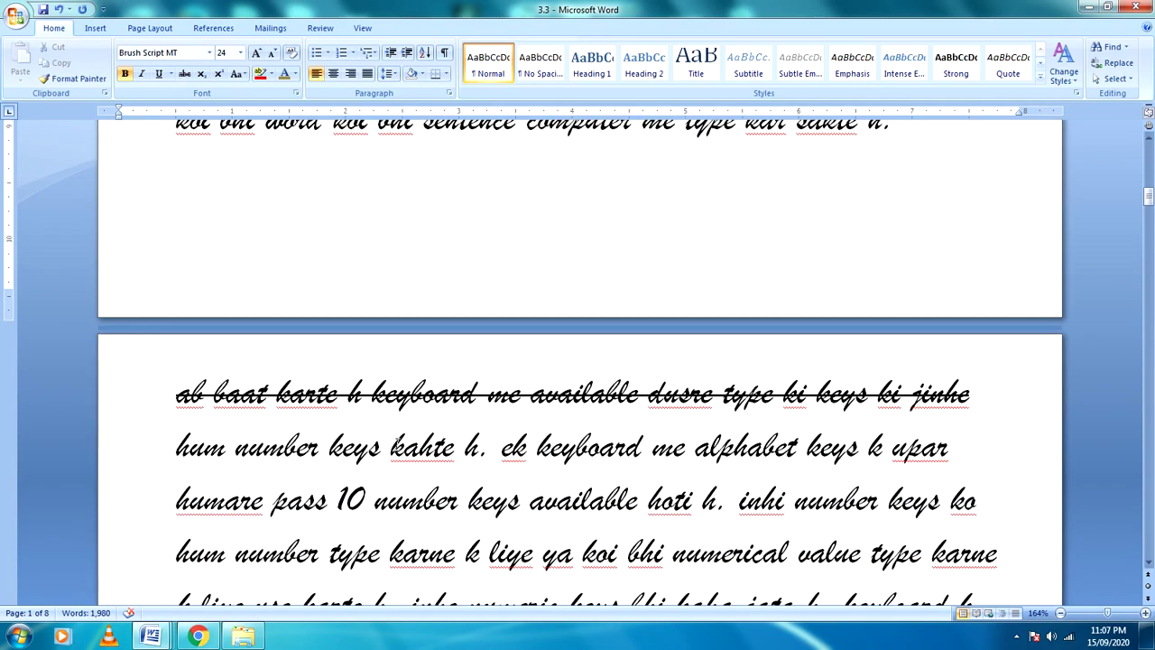
{"action": "scroll", "coordinate": [395, 444], "scroll_direction": "up", "scroll_amount": 20}
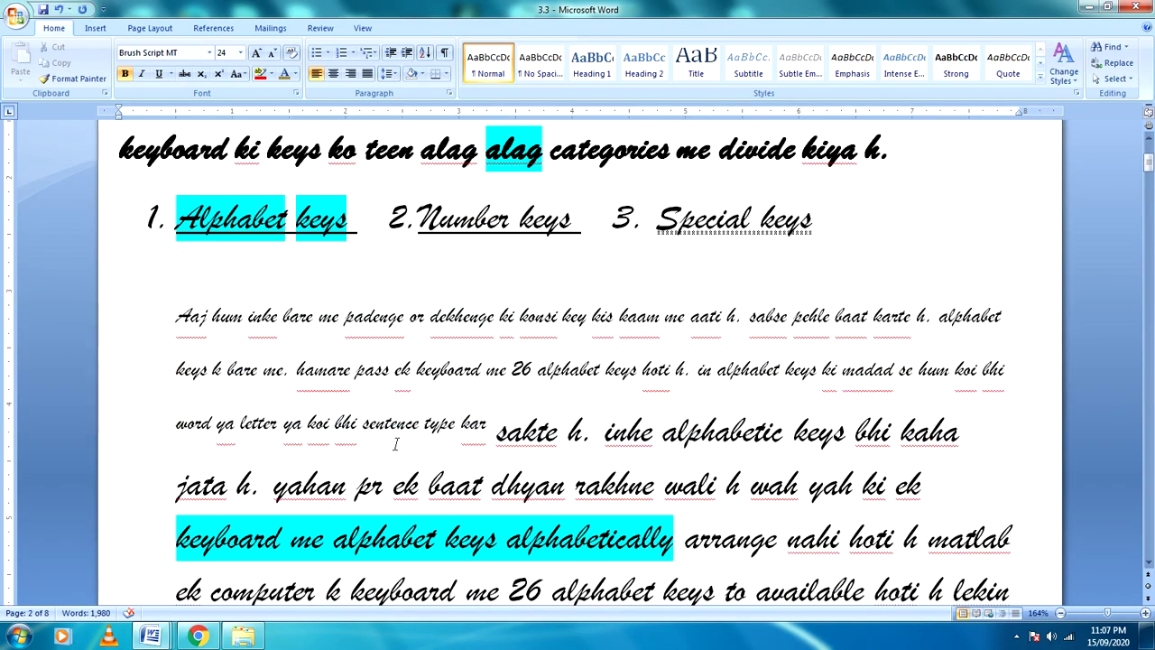